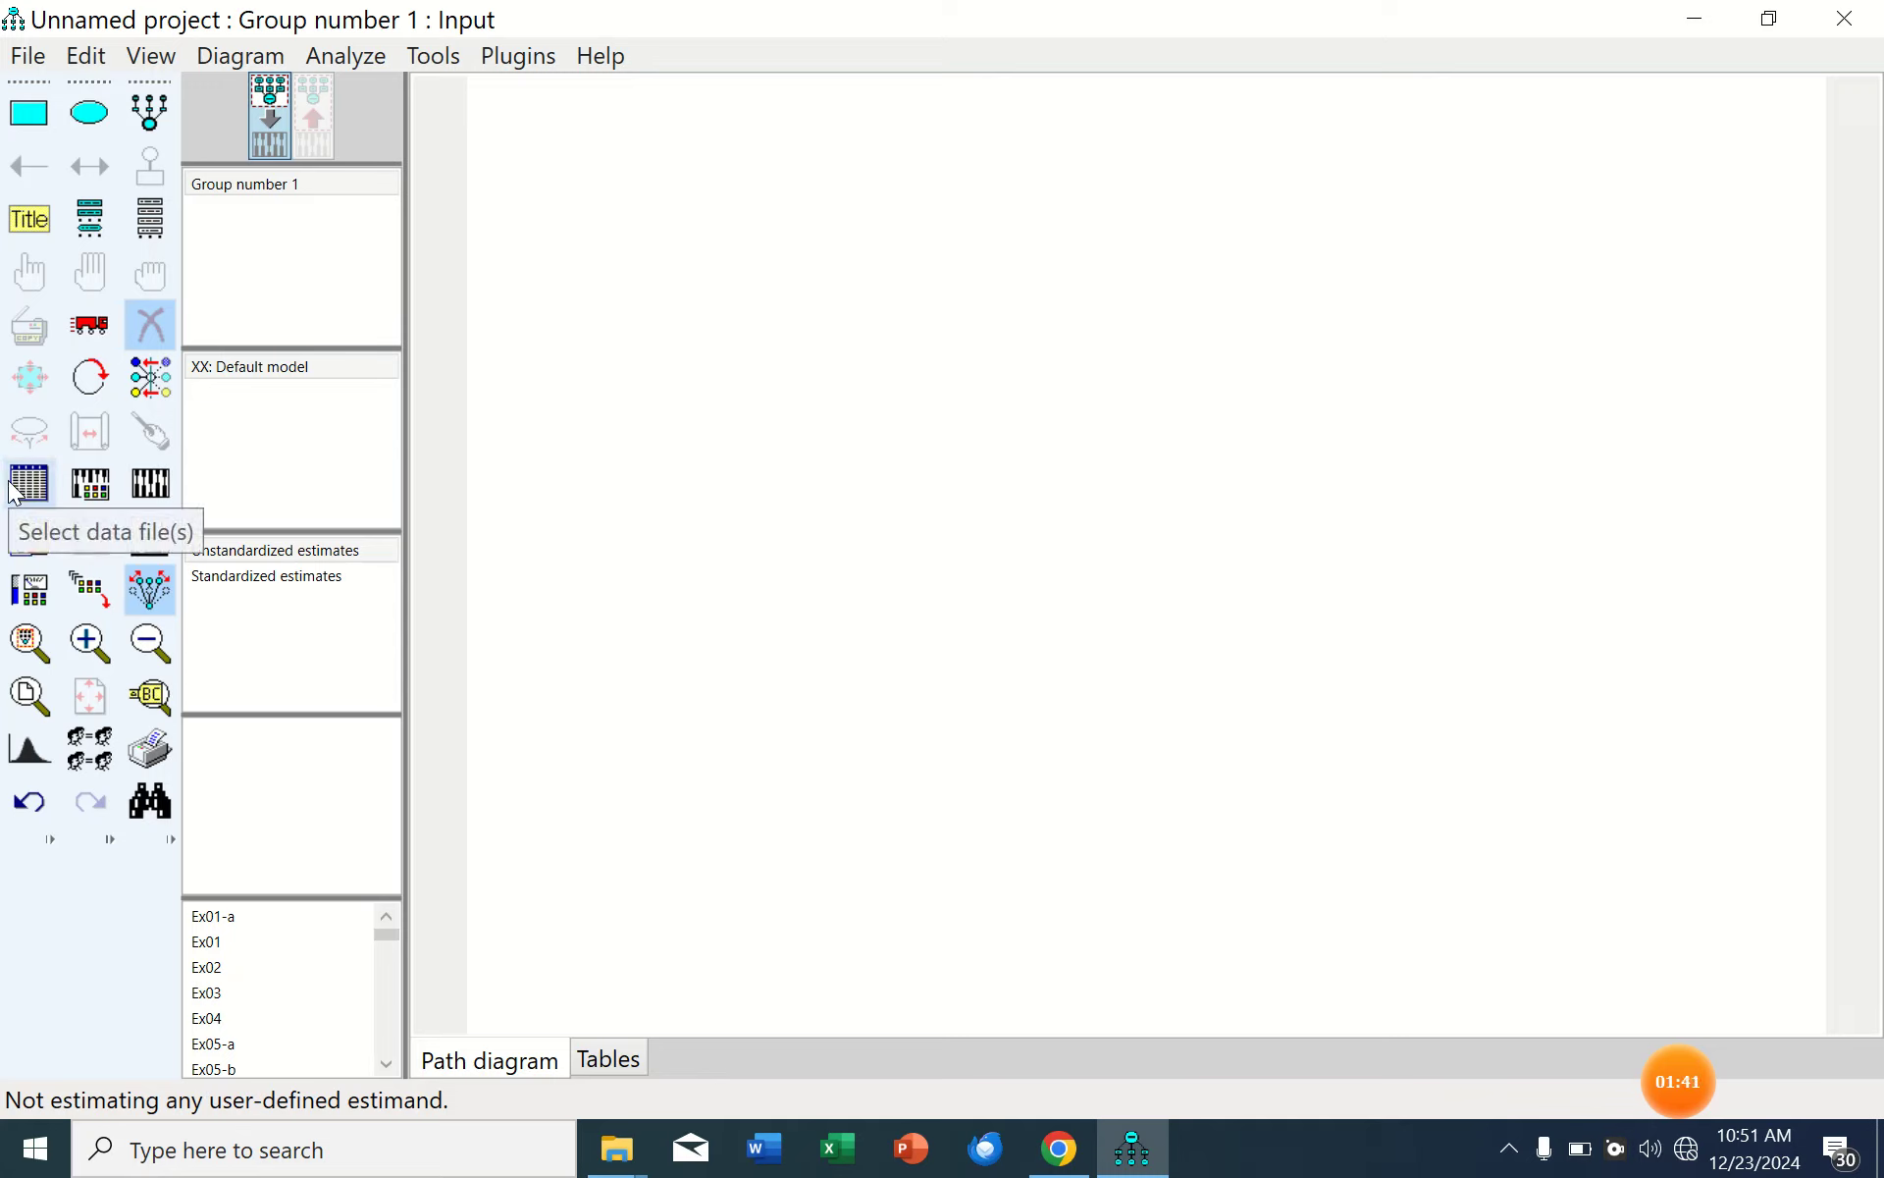
Load the SPSS data file DosageAndPerformance1 as the data for Group number 1.
{"action": "left_click", "coordinate": [12, 485]}
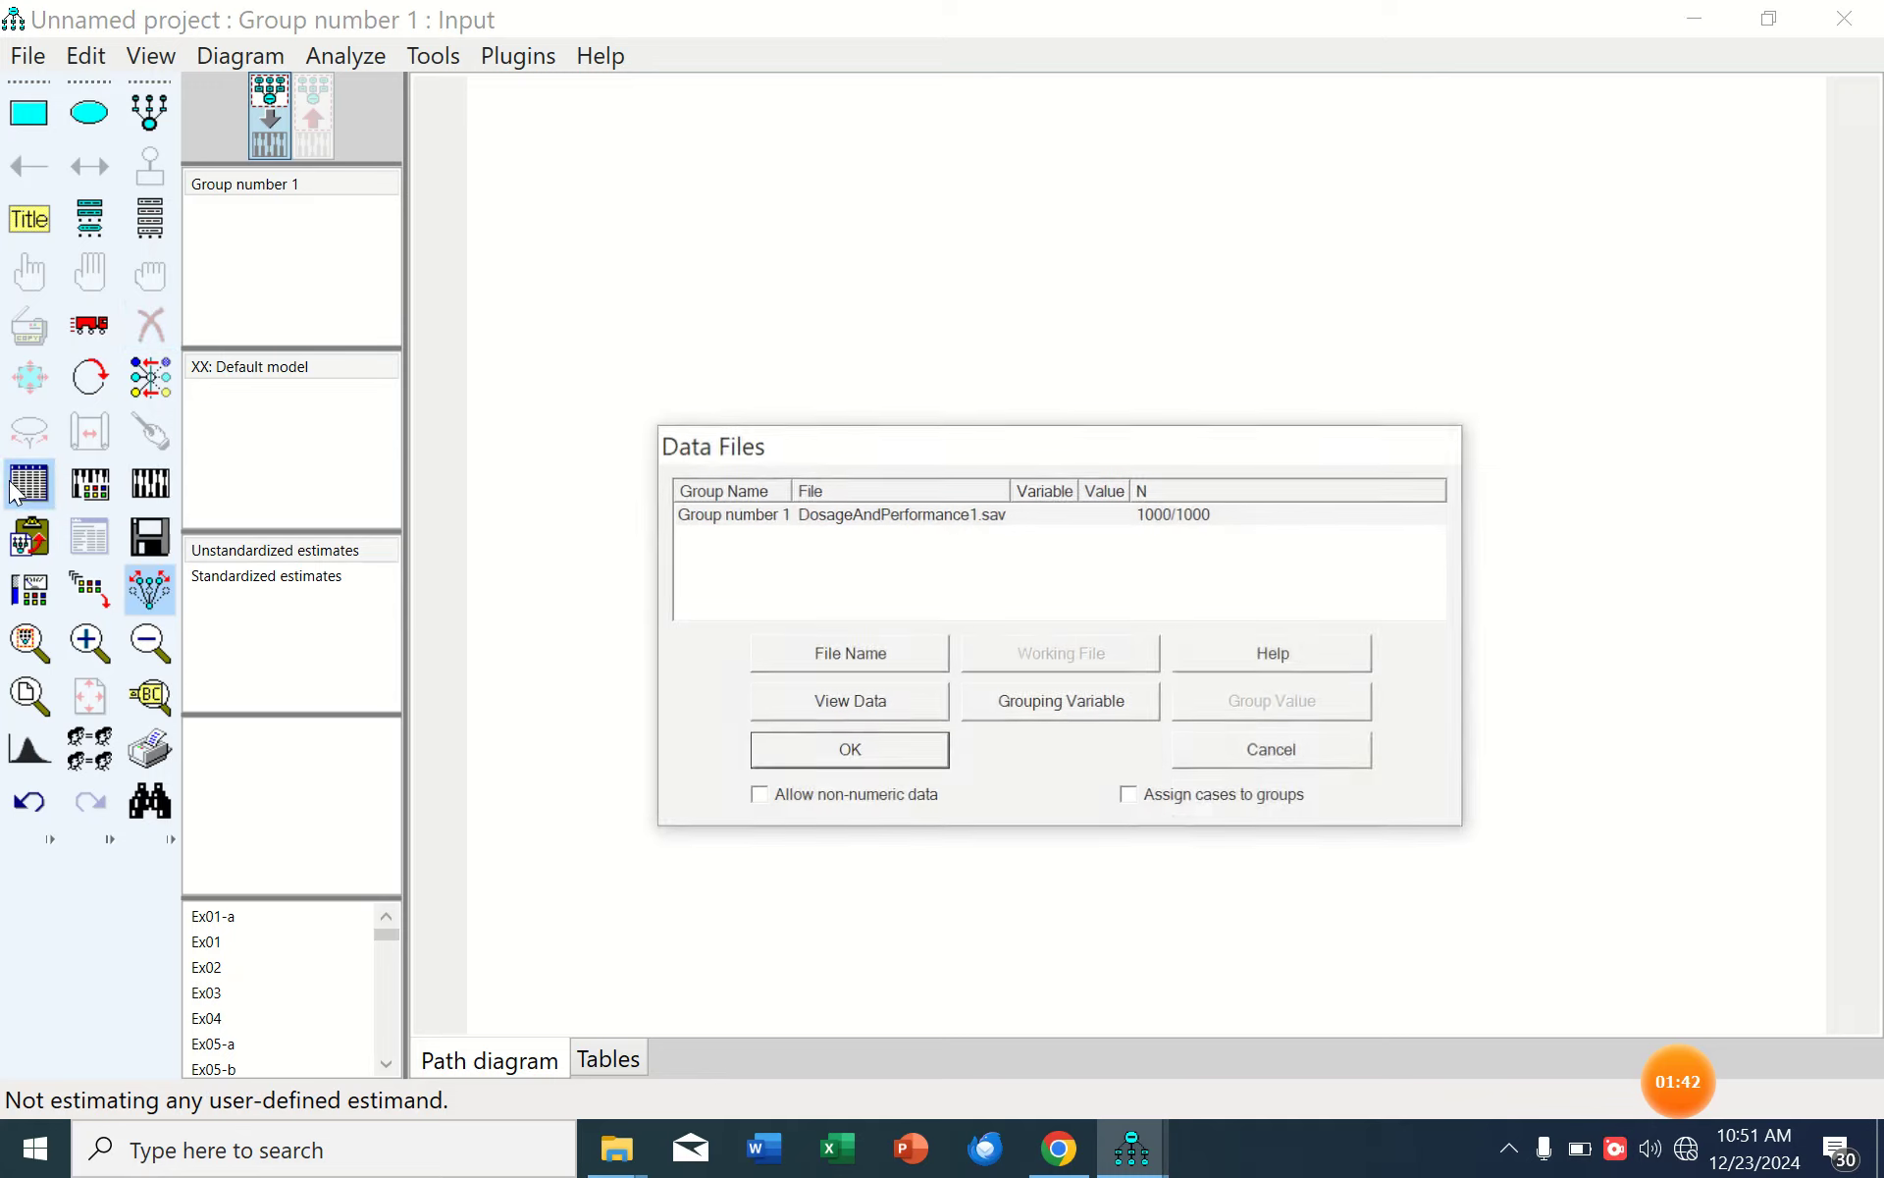
{"action": "left_click", "coordinate": [846, 655]}
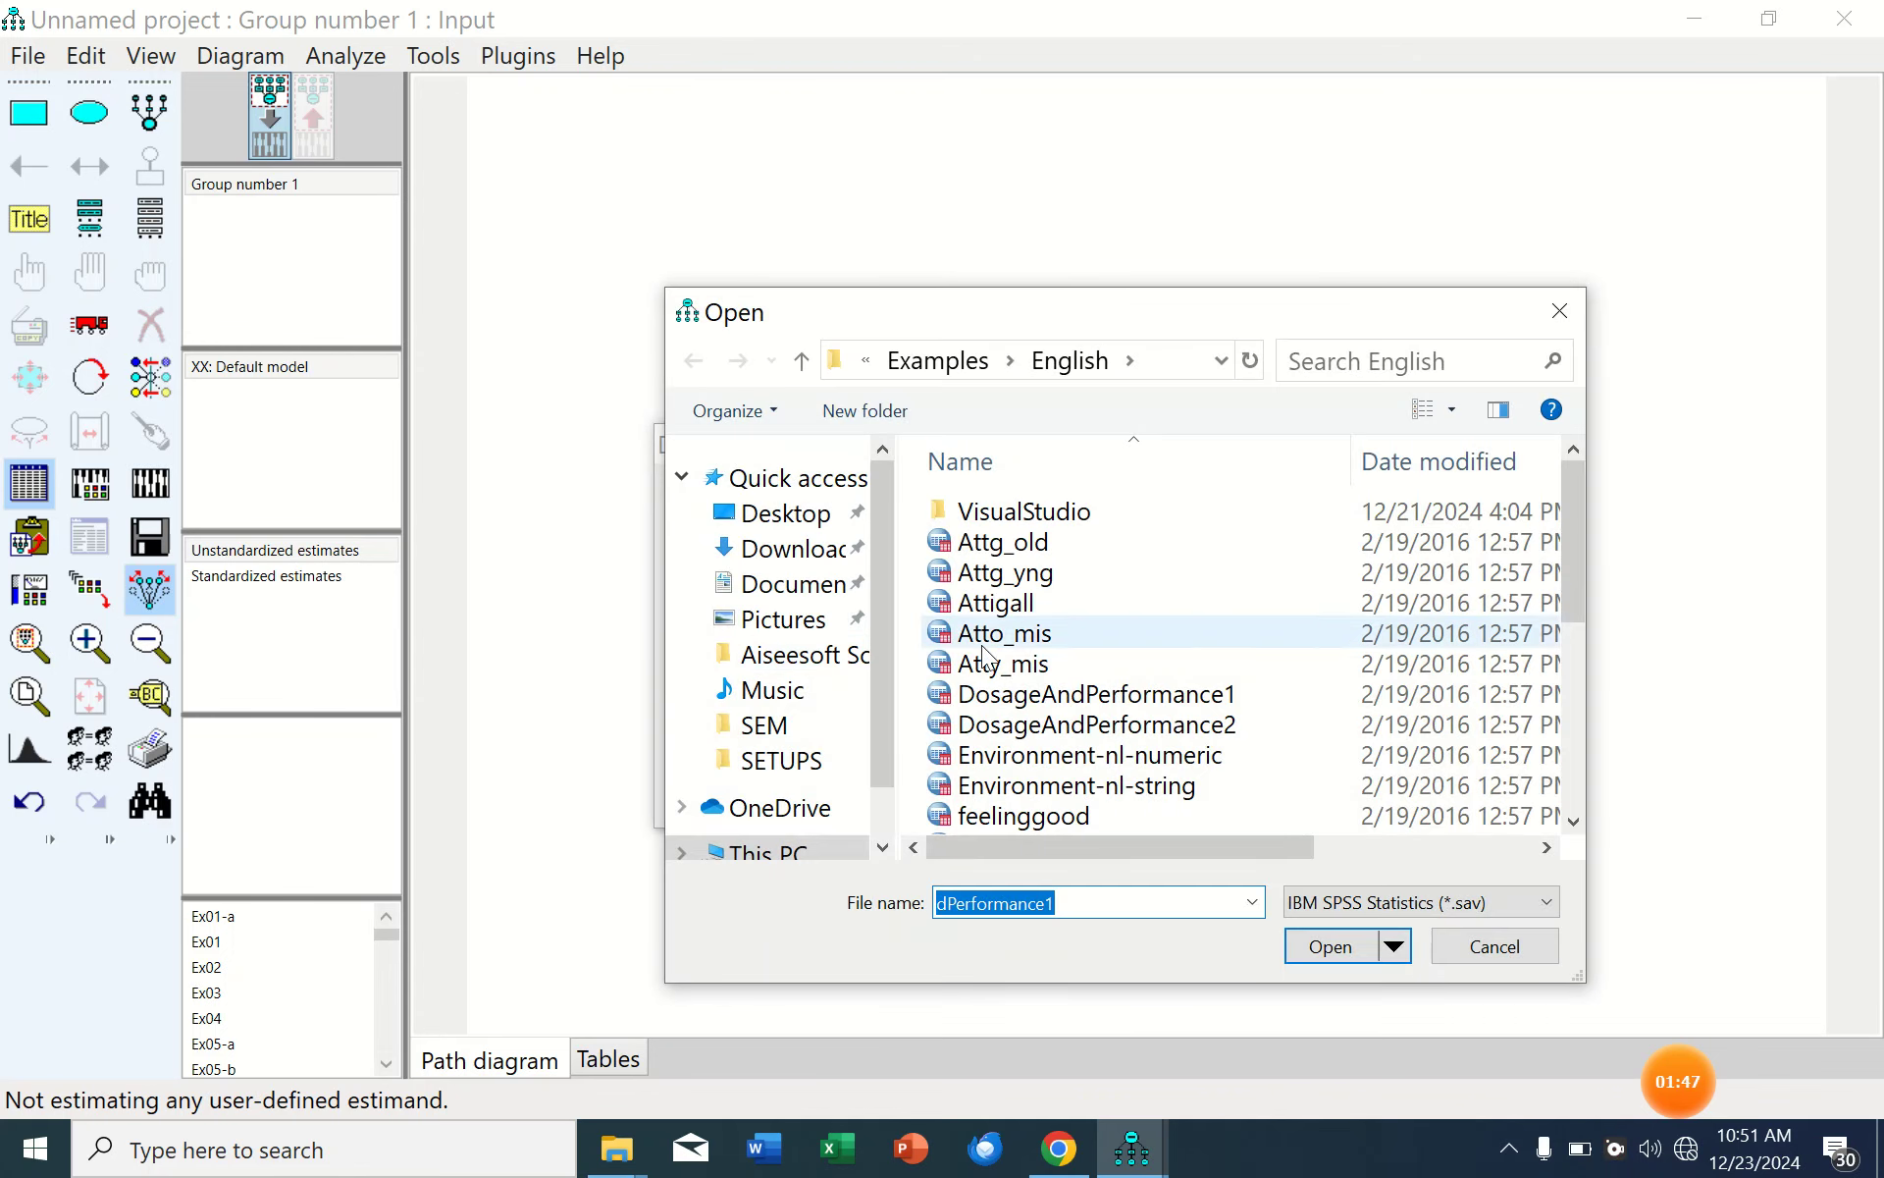
{"action": "left_click", "coordinate": [1046, 695]}
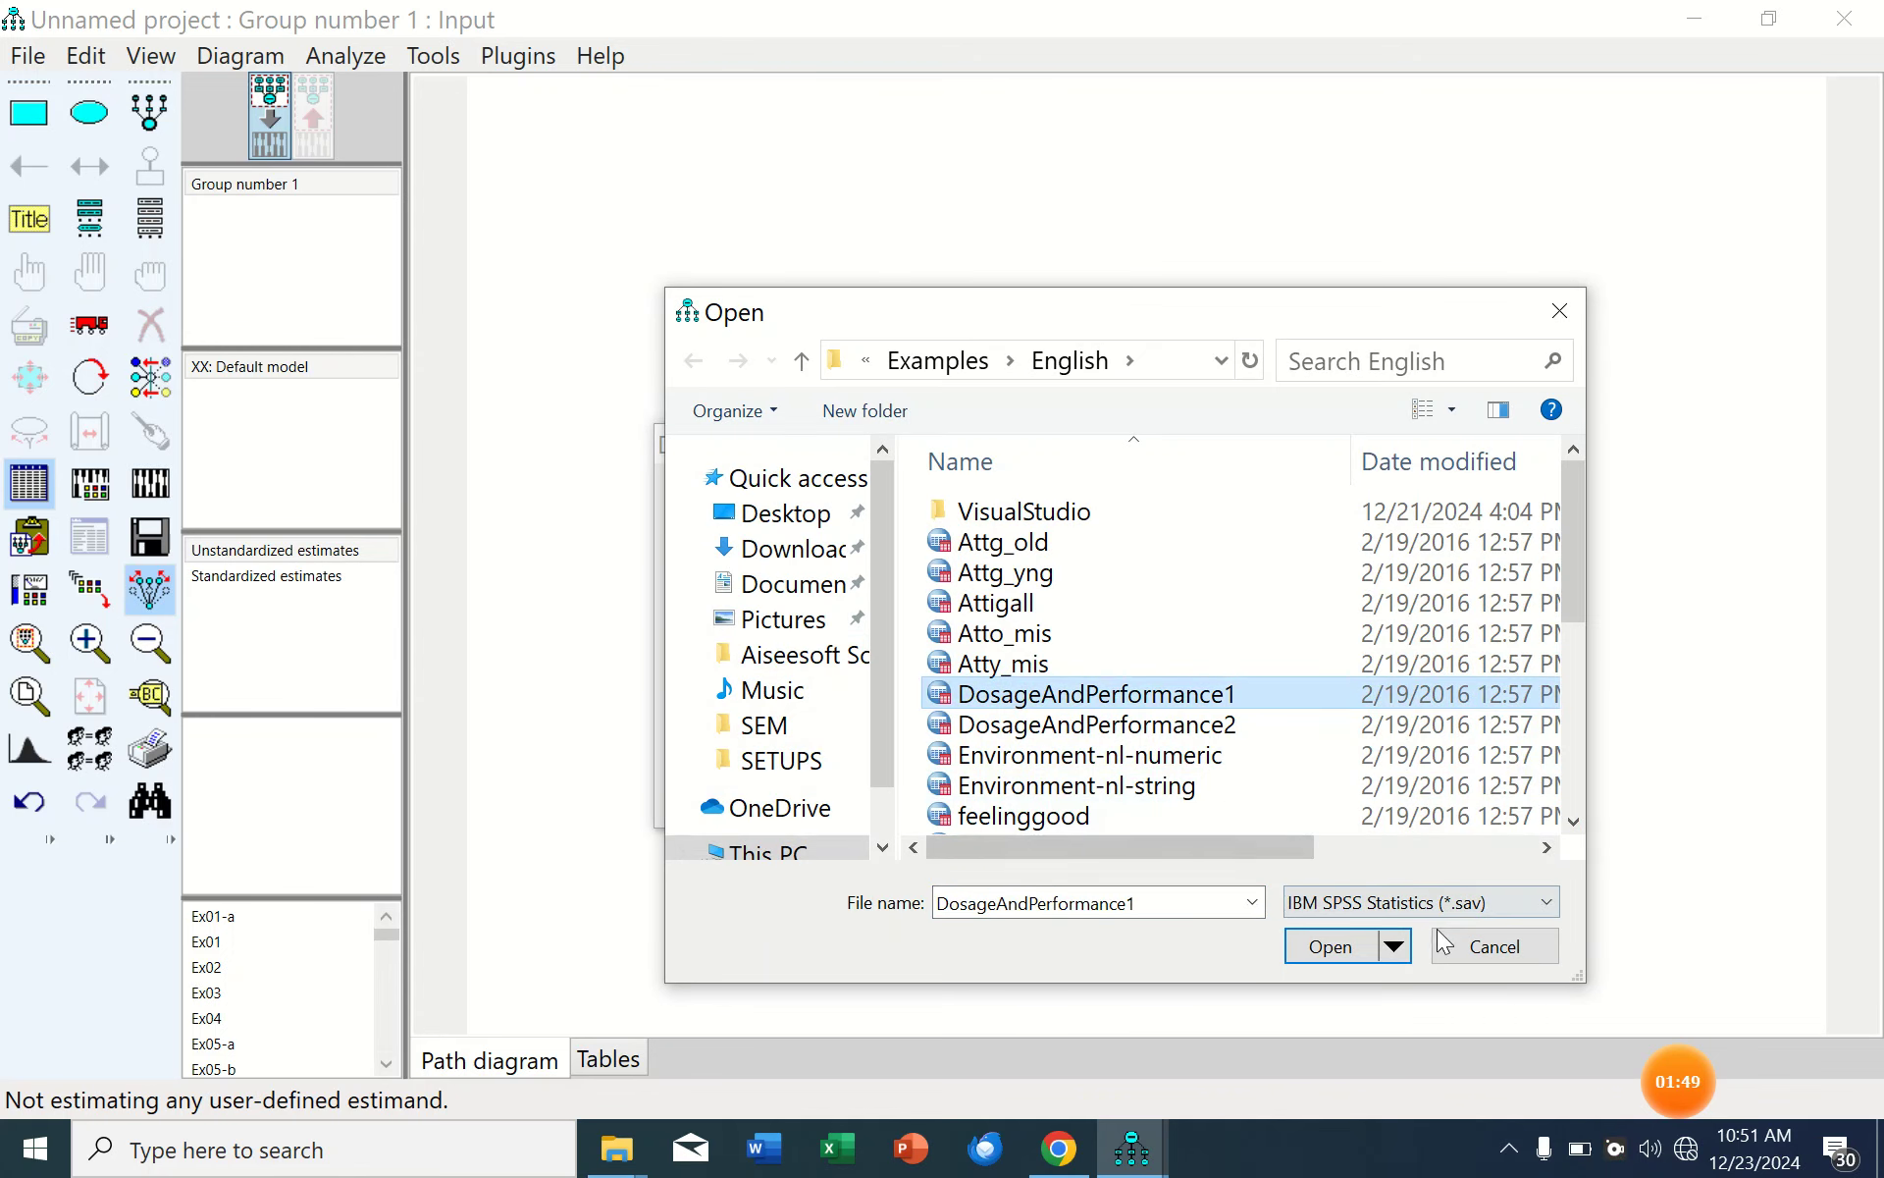
{"action": "left_click", "coordinate": [1338, 947]}
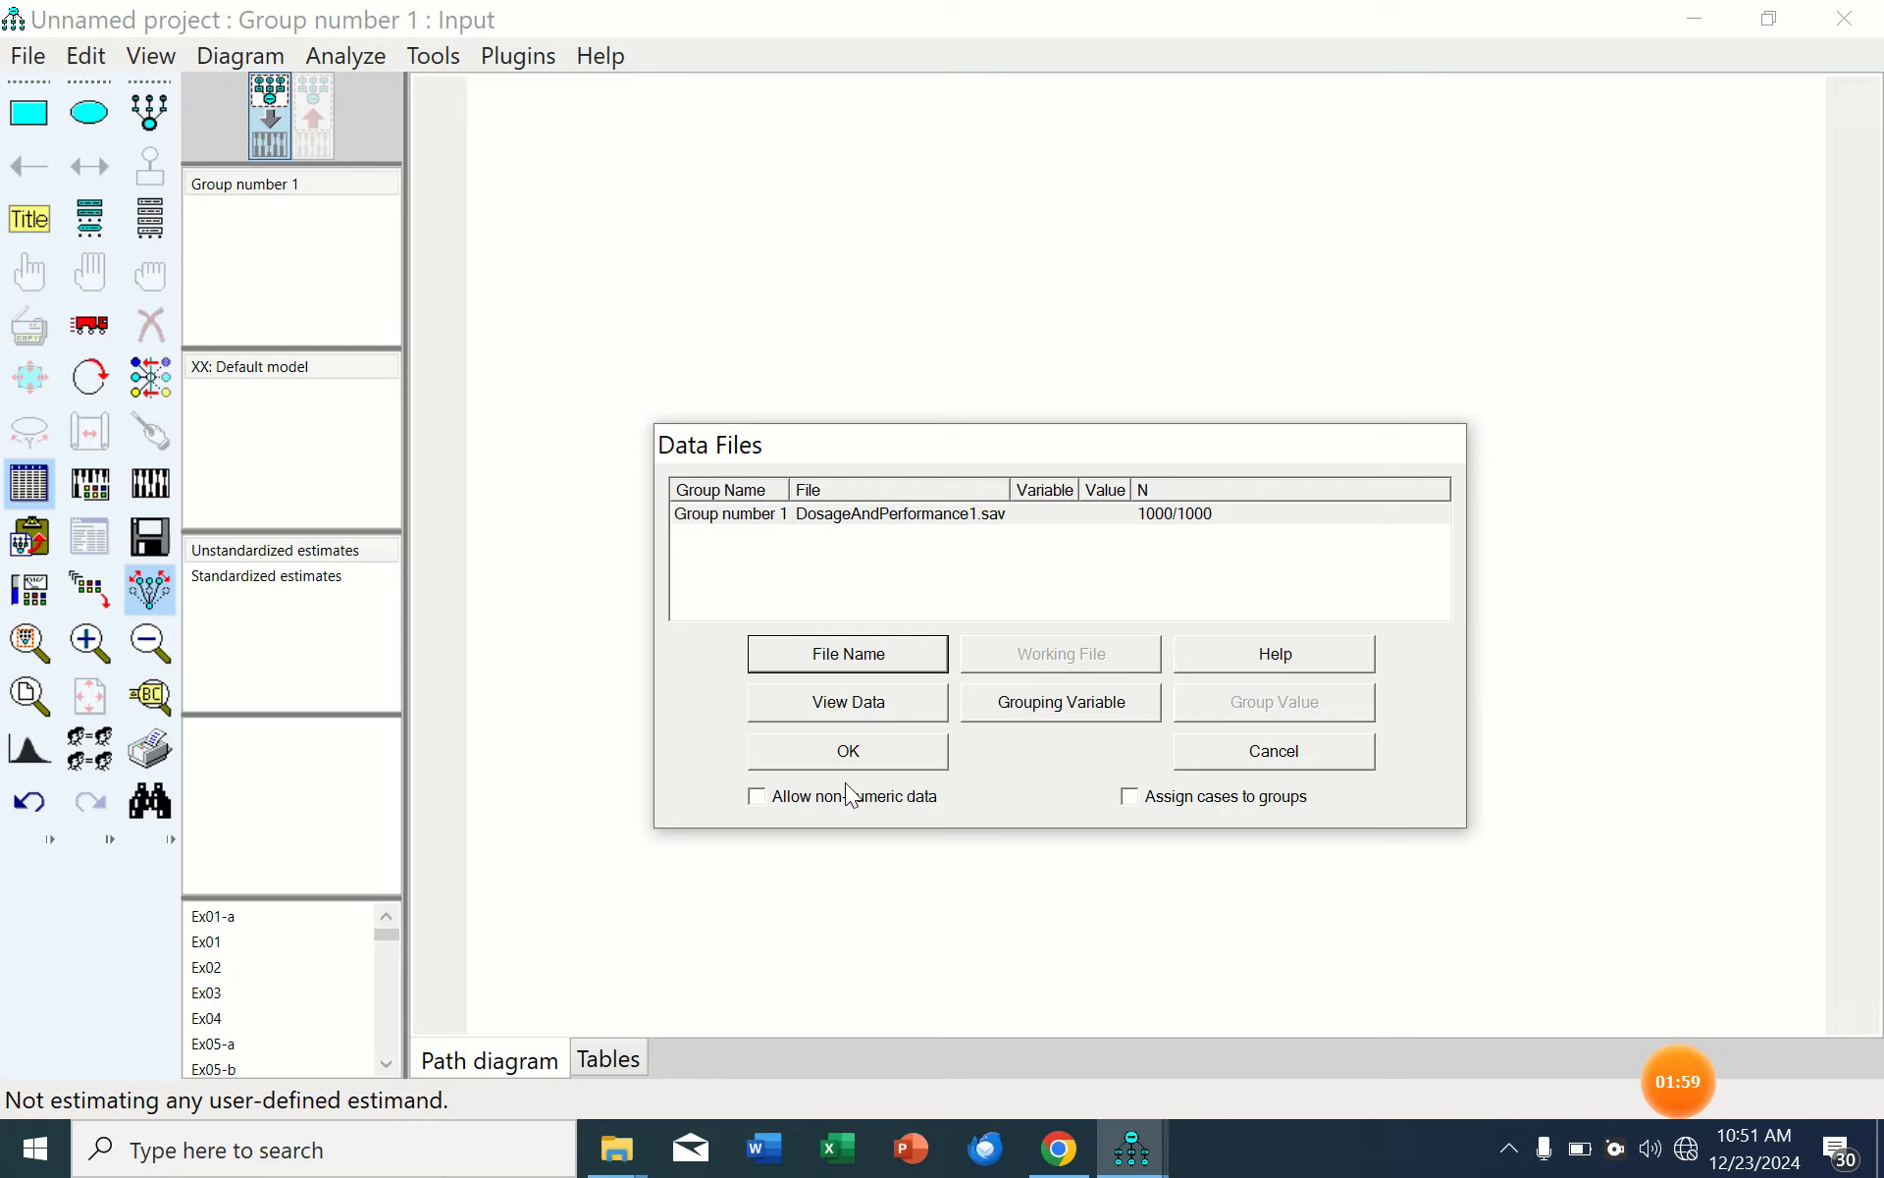
{"action": "left_click", "coordinate": [847, 754]}
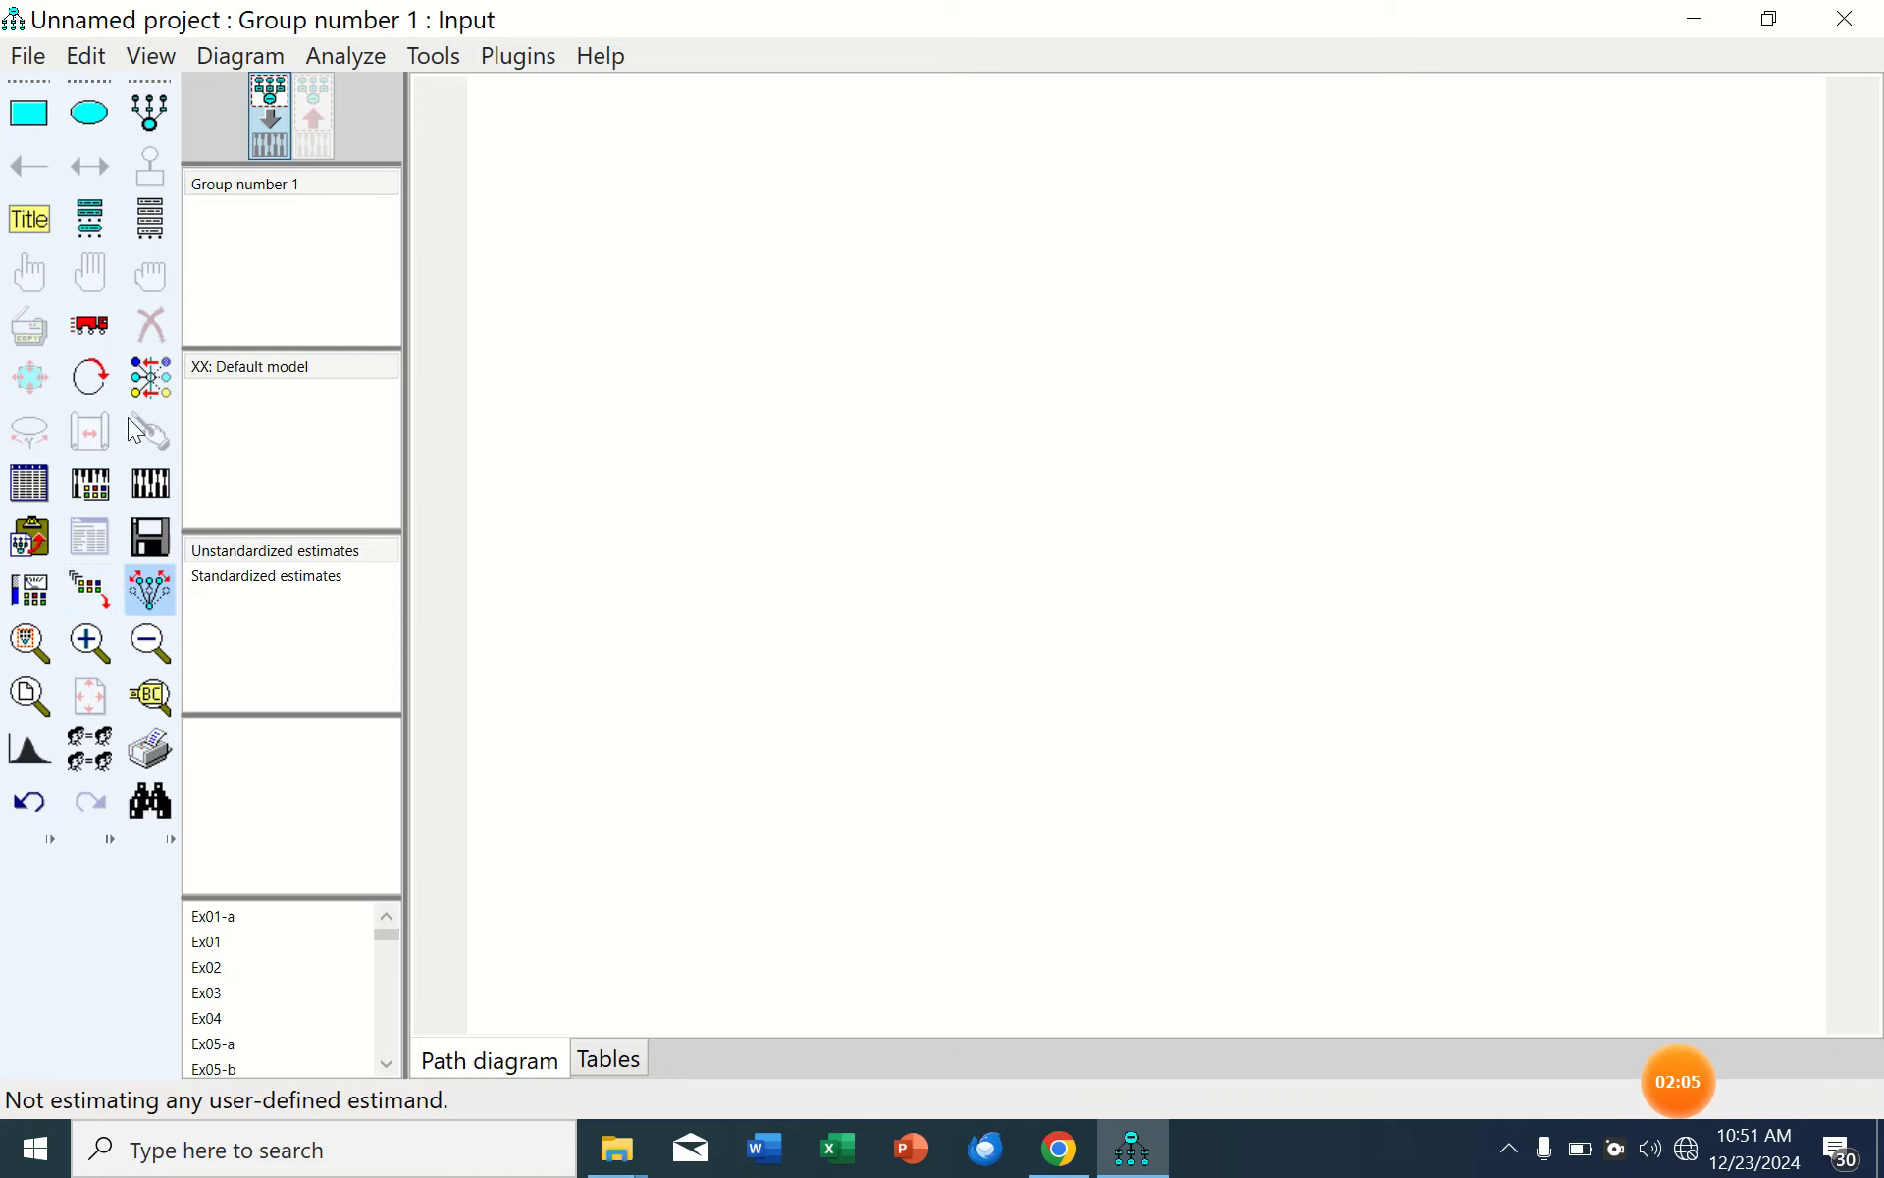
Review the variables available in the loaded dataset, including dosage and performance, and close the list.
{"action": "left_click", "coordinate": [139, 226]}
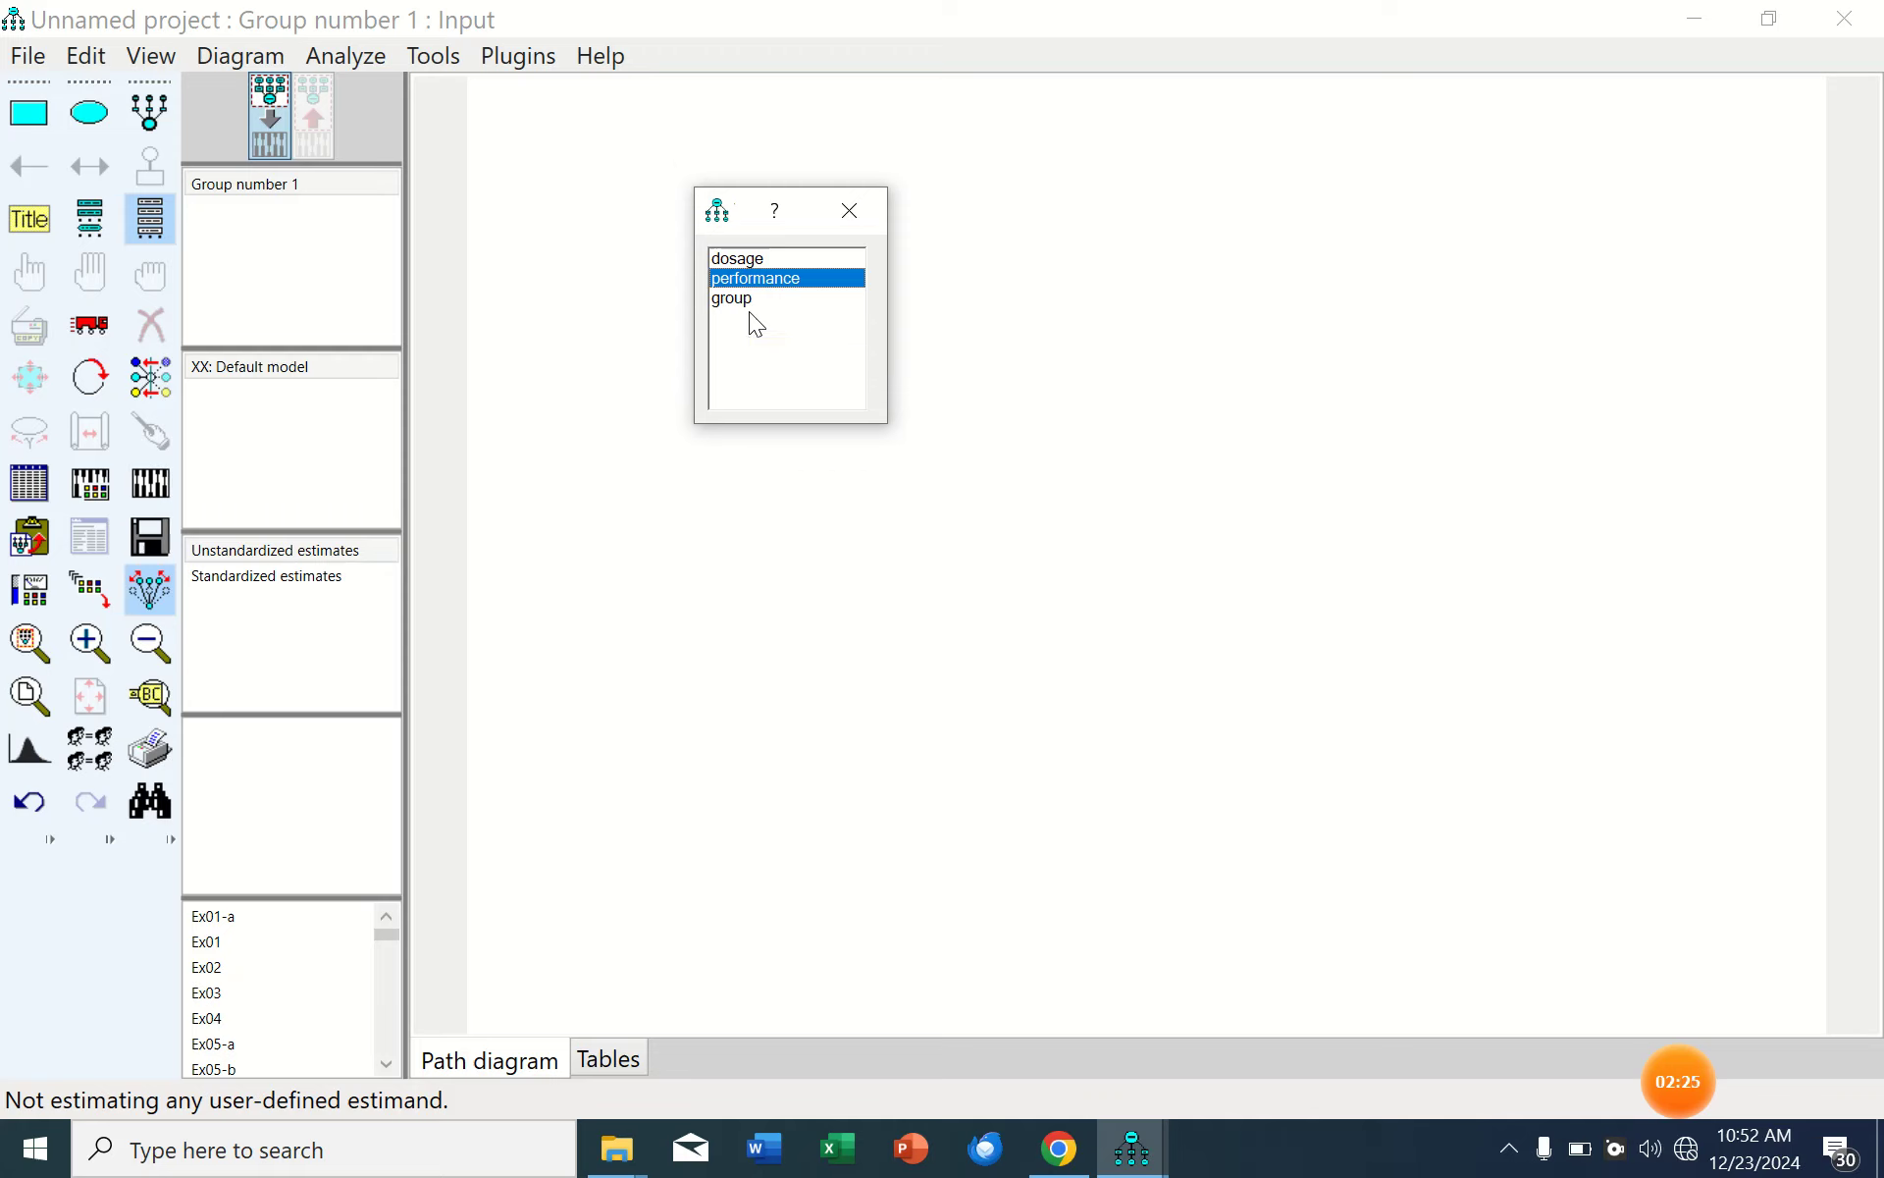
{"action": "left_click", "coordinate": [745, 258]}
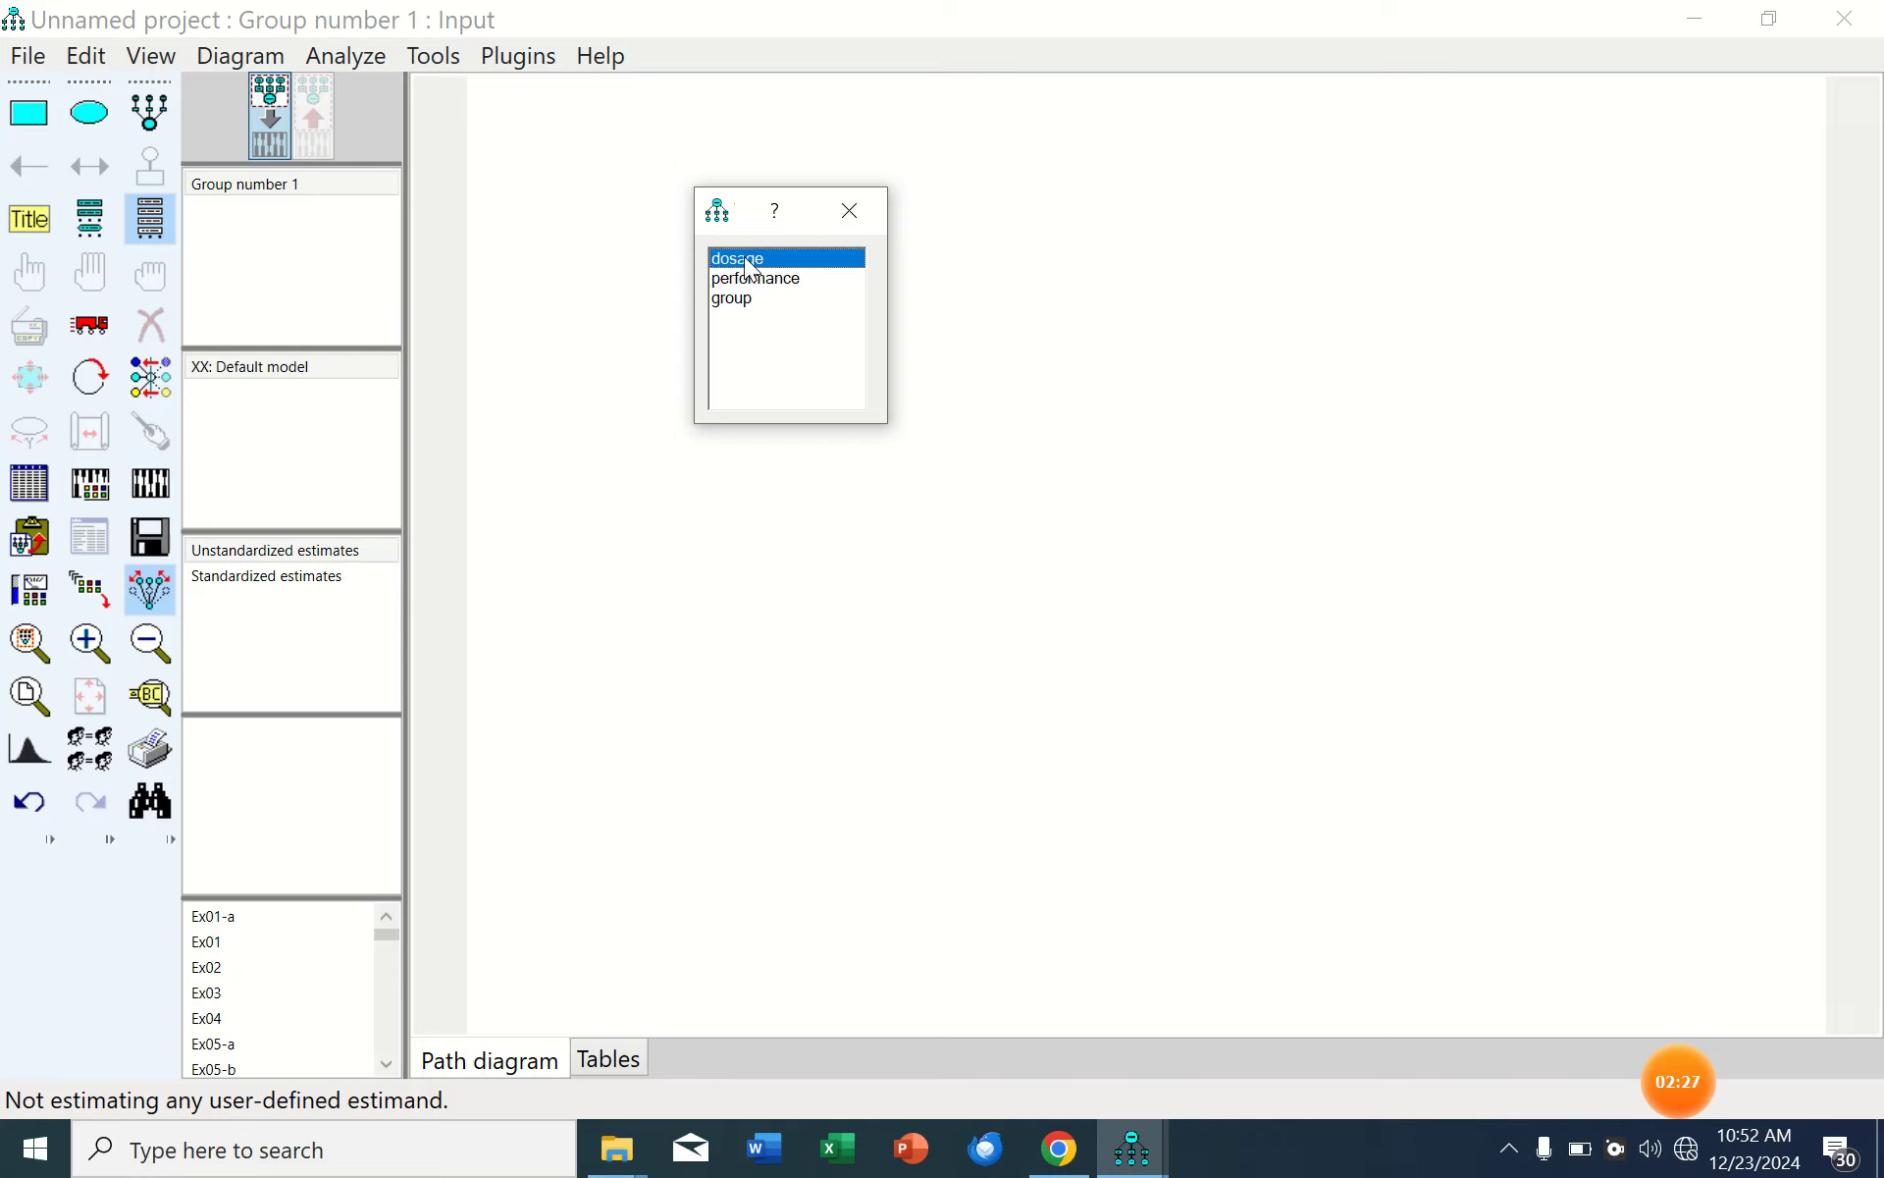
{"action": "left_click", "coordinate": [750, 281]}
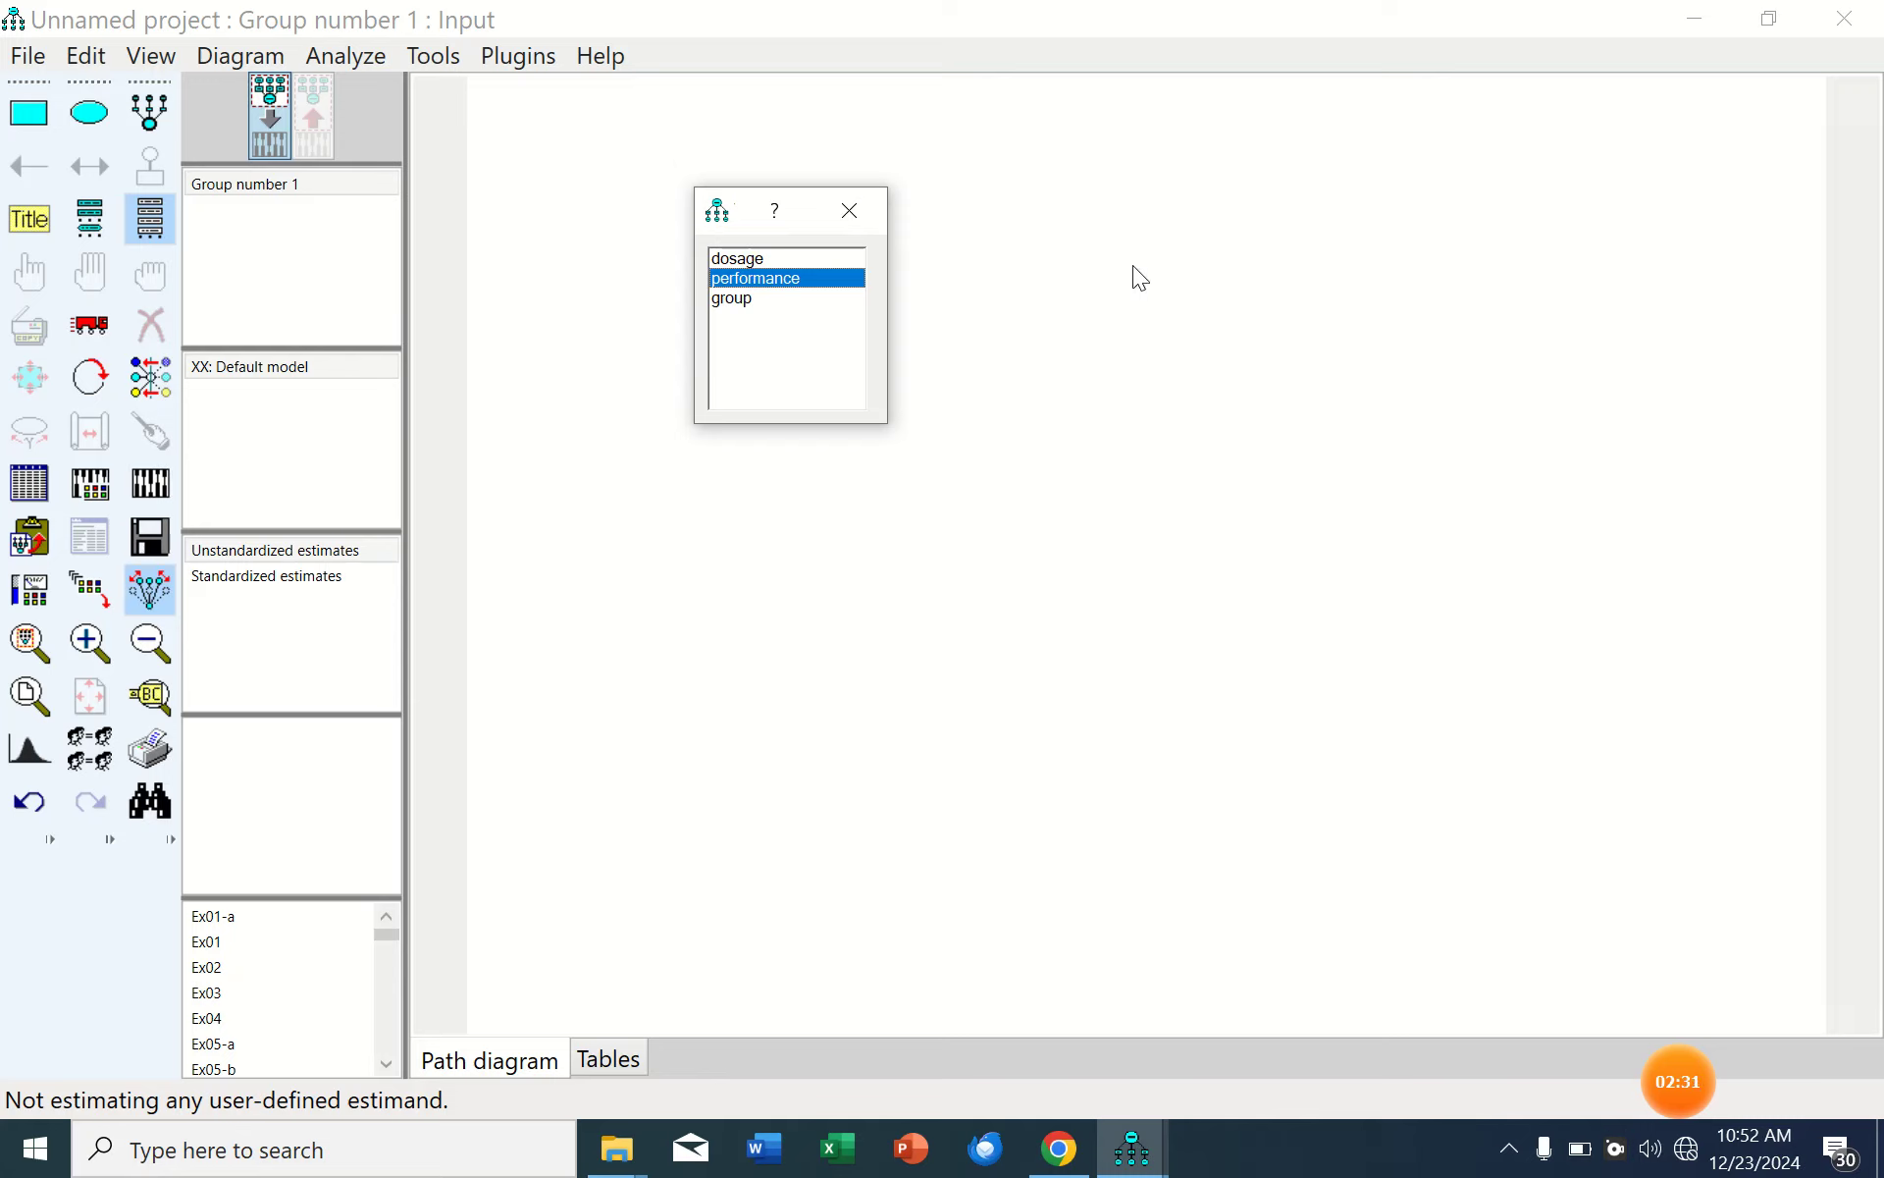
{"action": "left_click", "coordinate": [859, 218]}
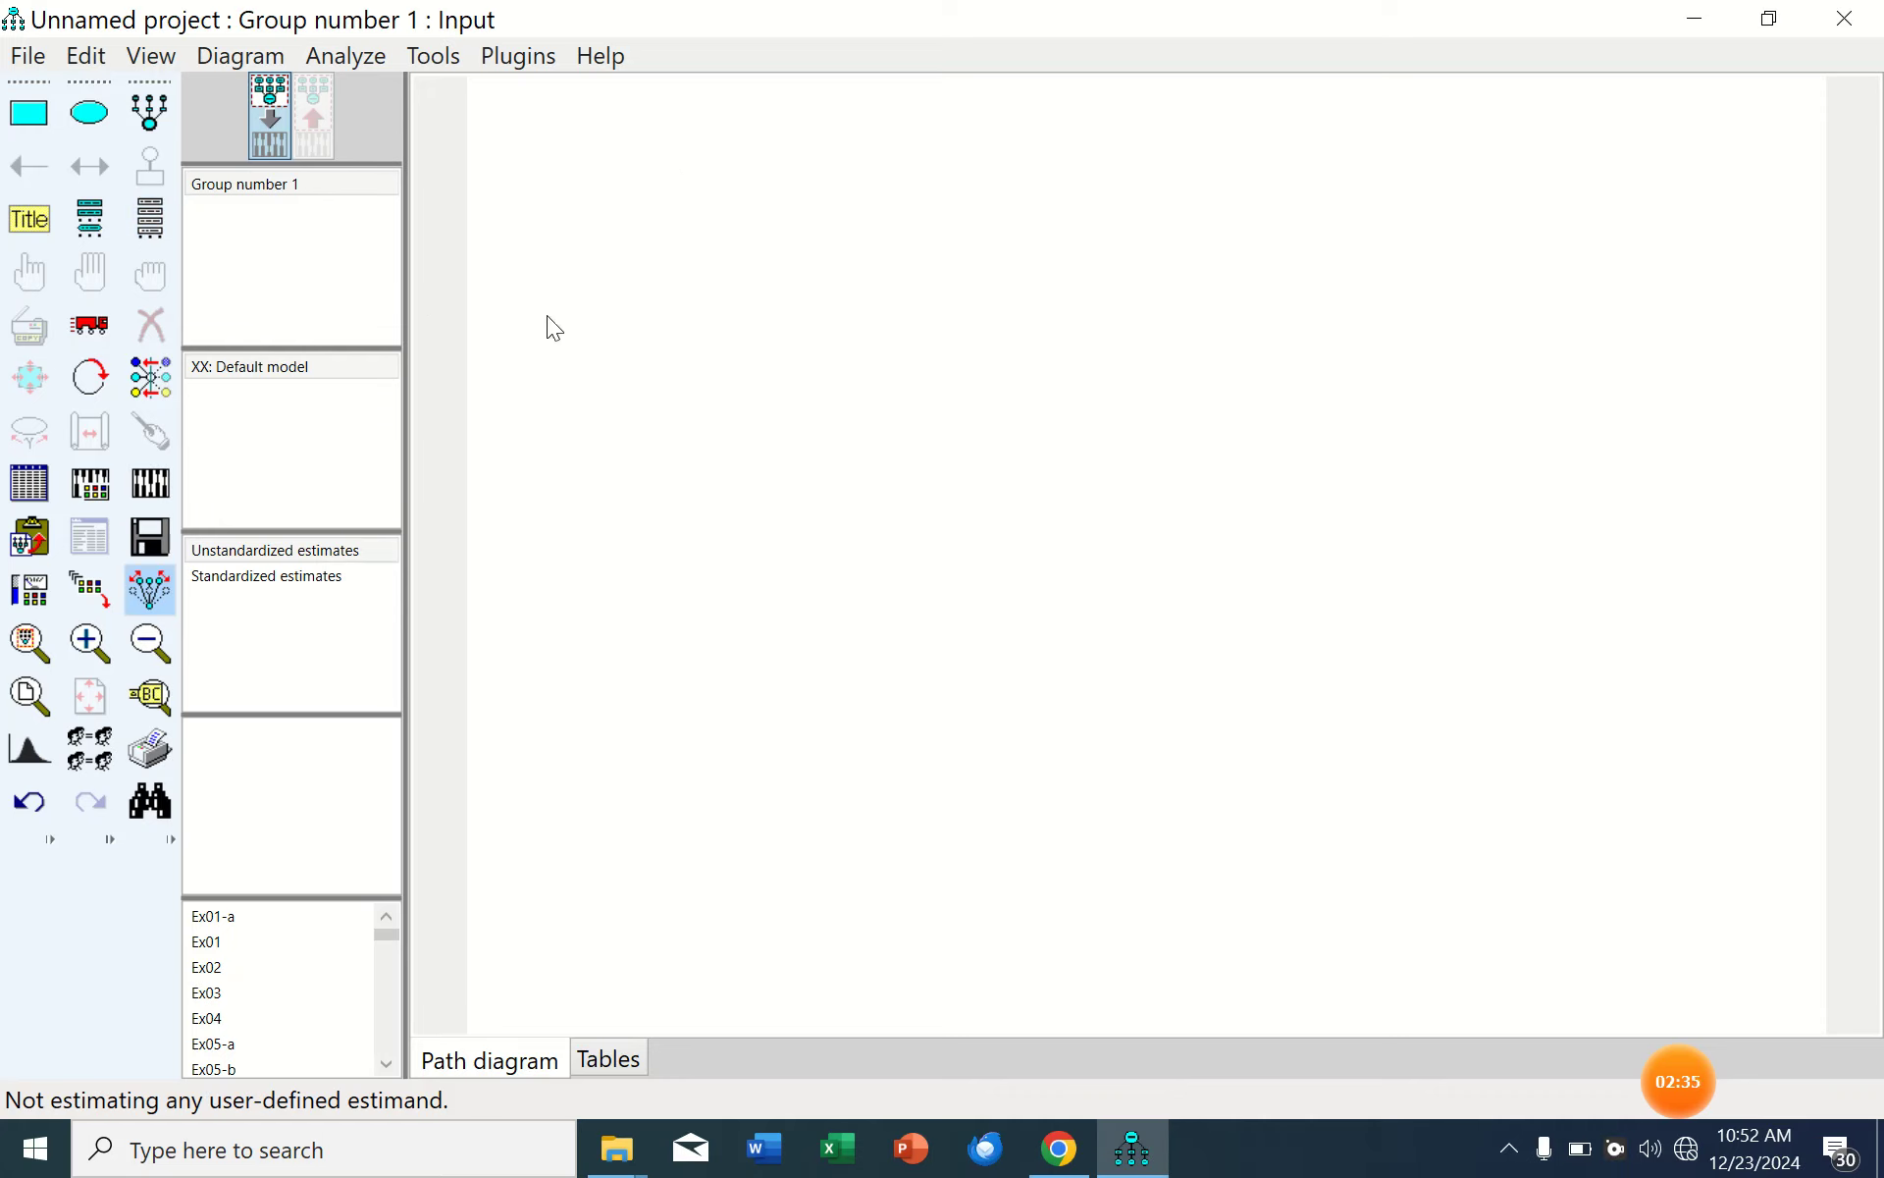
Draw an observed-variable rectangle in the upper left part of the path diagram.
{"action": "left_click", "coordinate": [26, 116]}
{"action": "left_click_drag", "start_coordinate": [702, 306], "coordinate": [876, 378]}
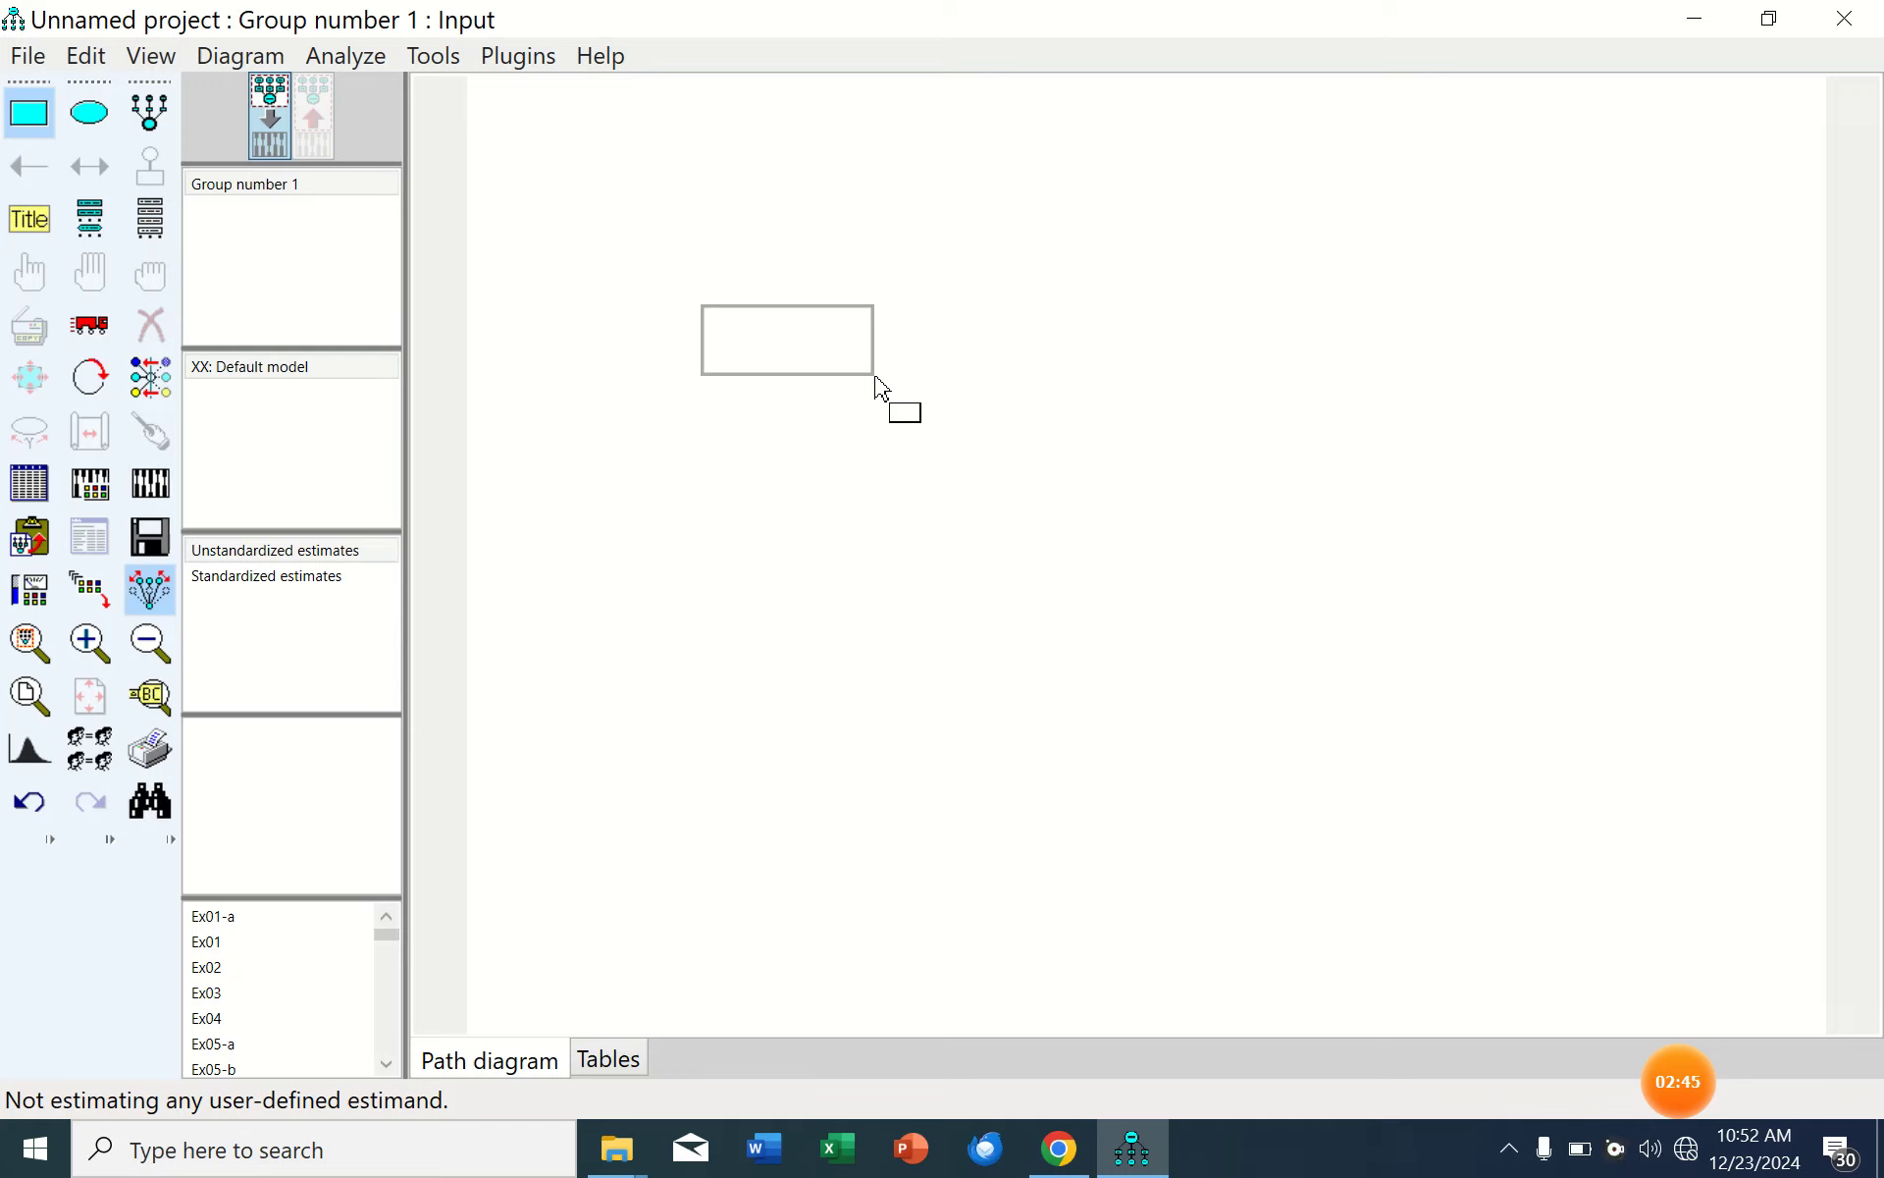
{"action": "left_click_drag", "start_coordinate": [880, 386], "coordinate": [880, 386]}
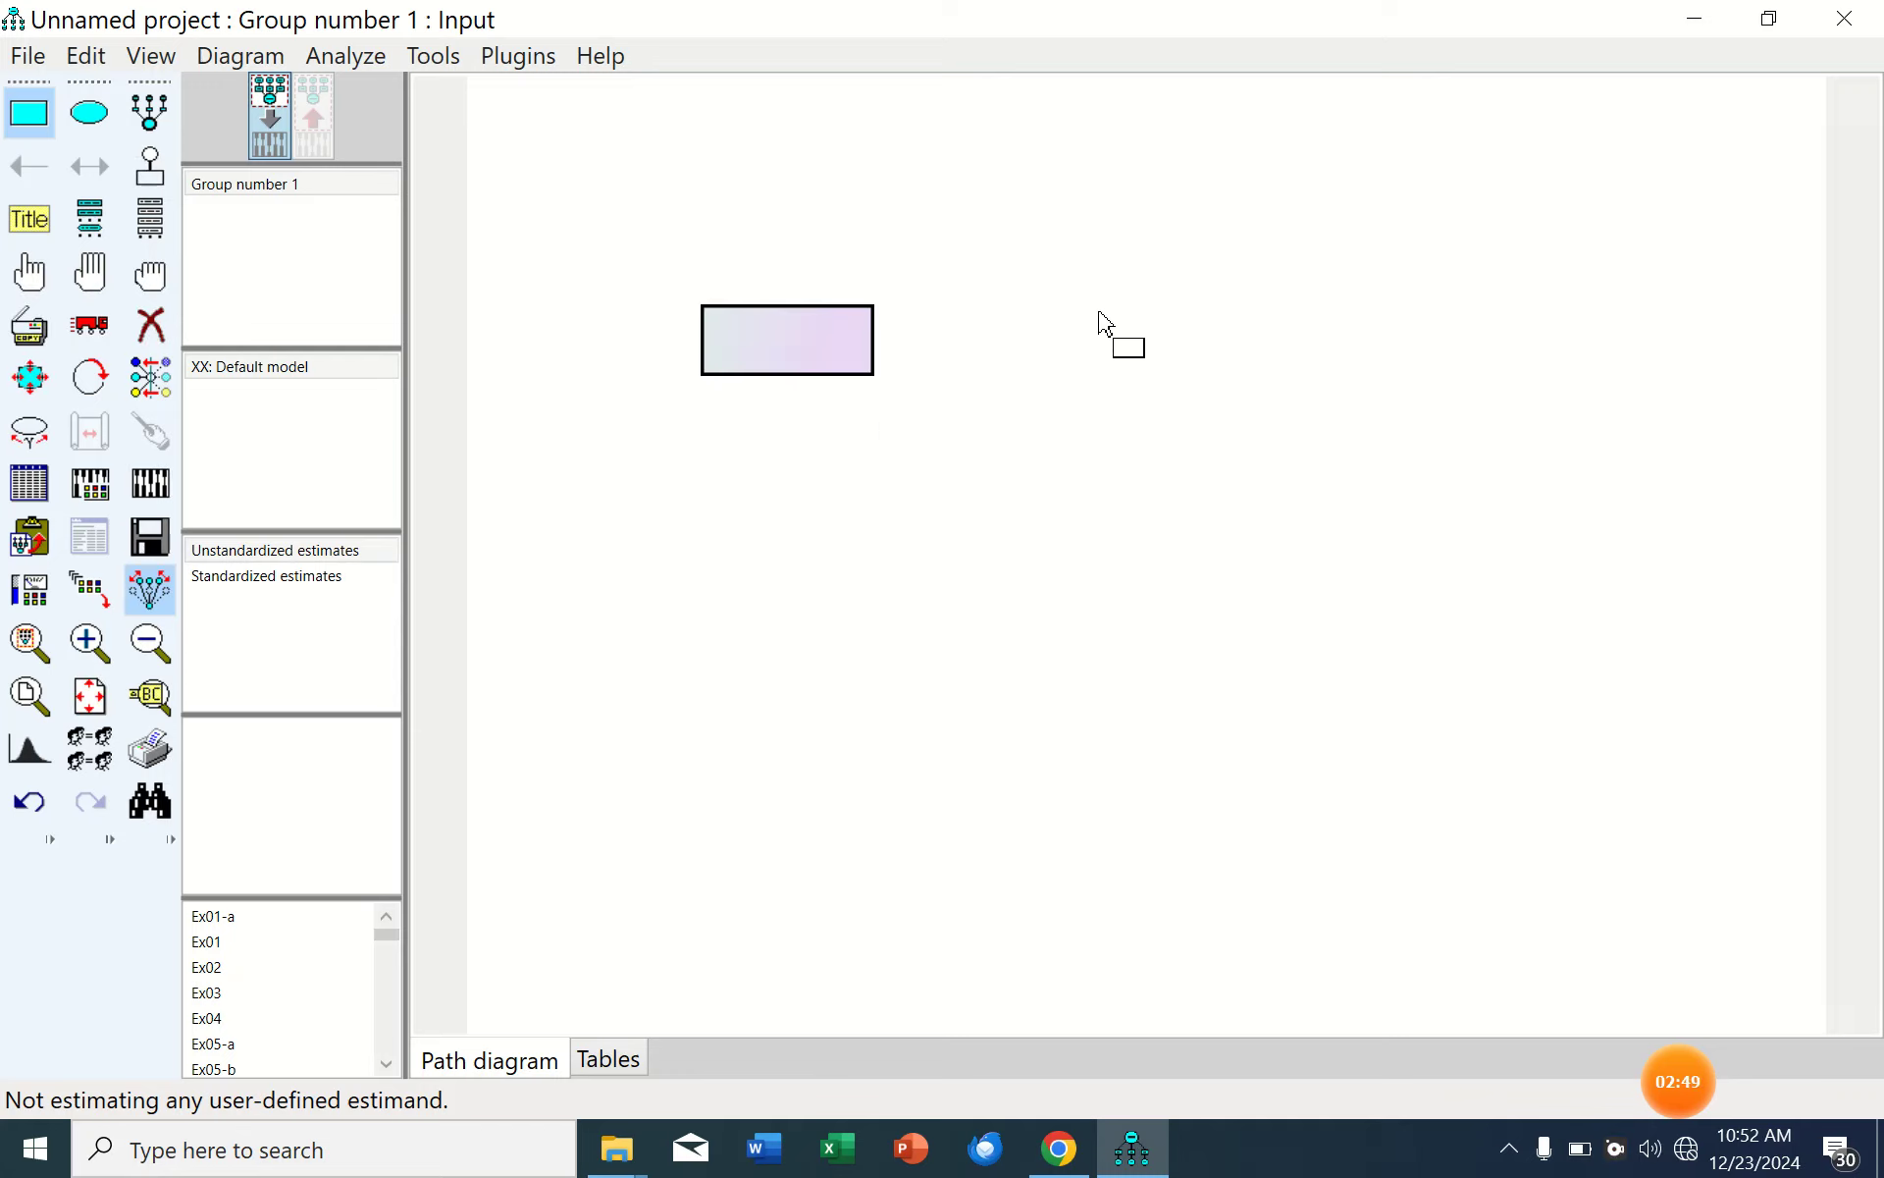
{"action": "left_click_drag", "start_coordinate": [1104, 312], "coordinate": [1274, 381]}
{"action": "left_click", "coordinate": [150, 325]}
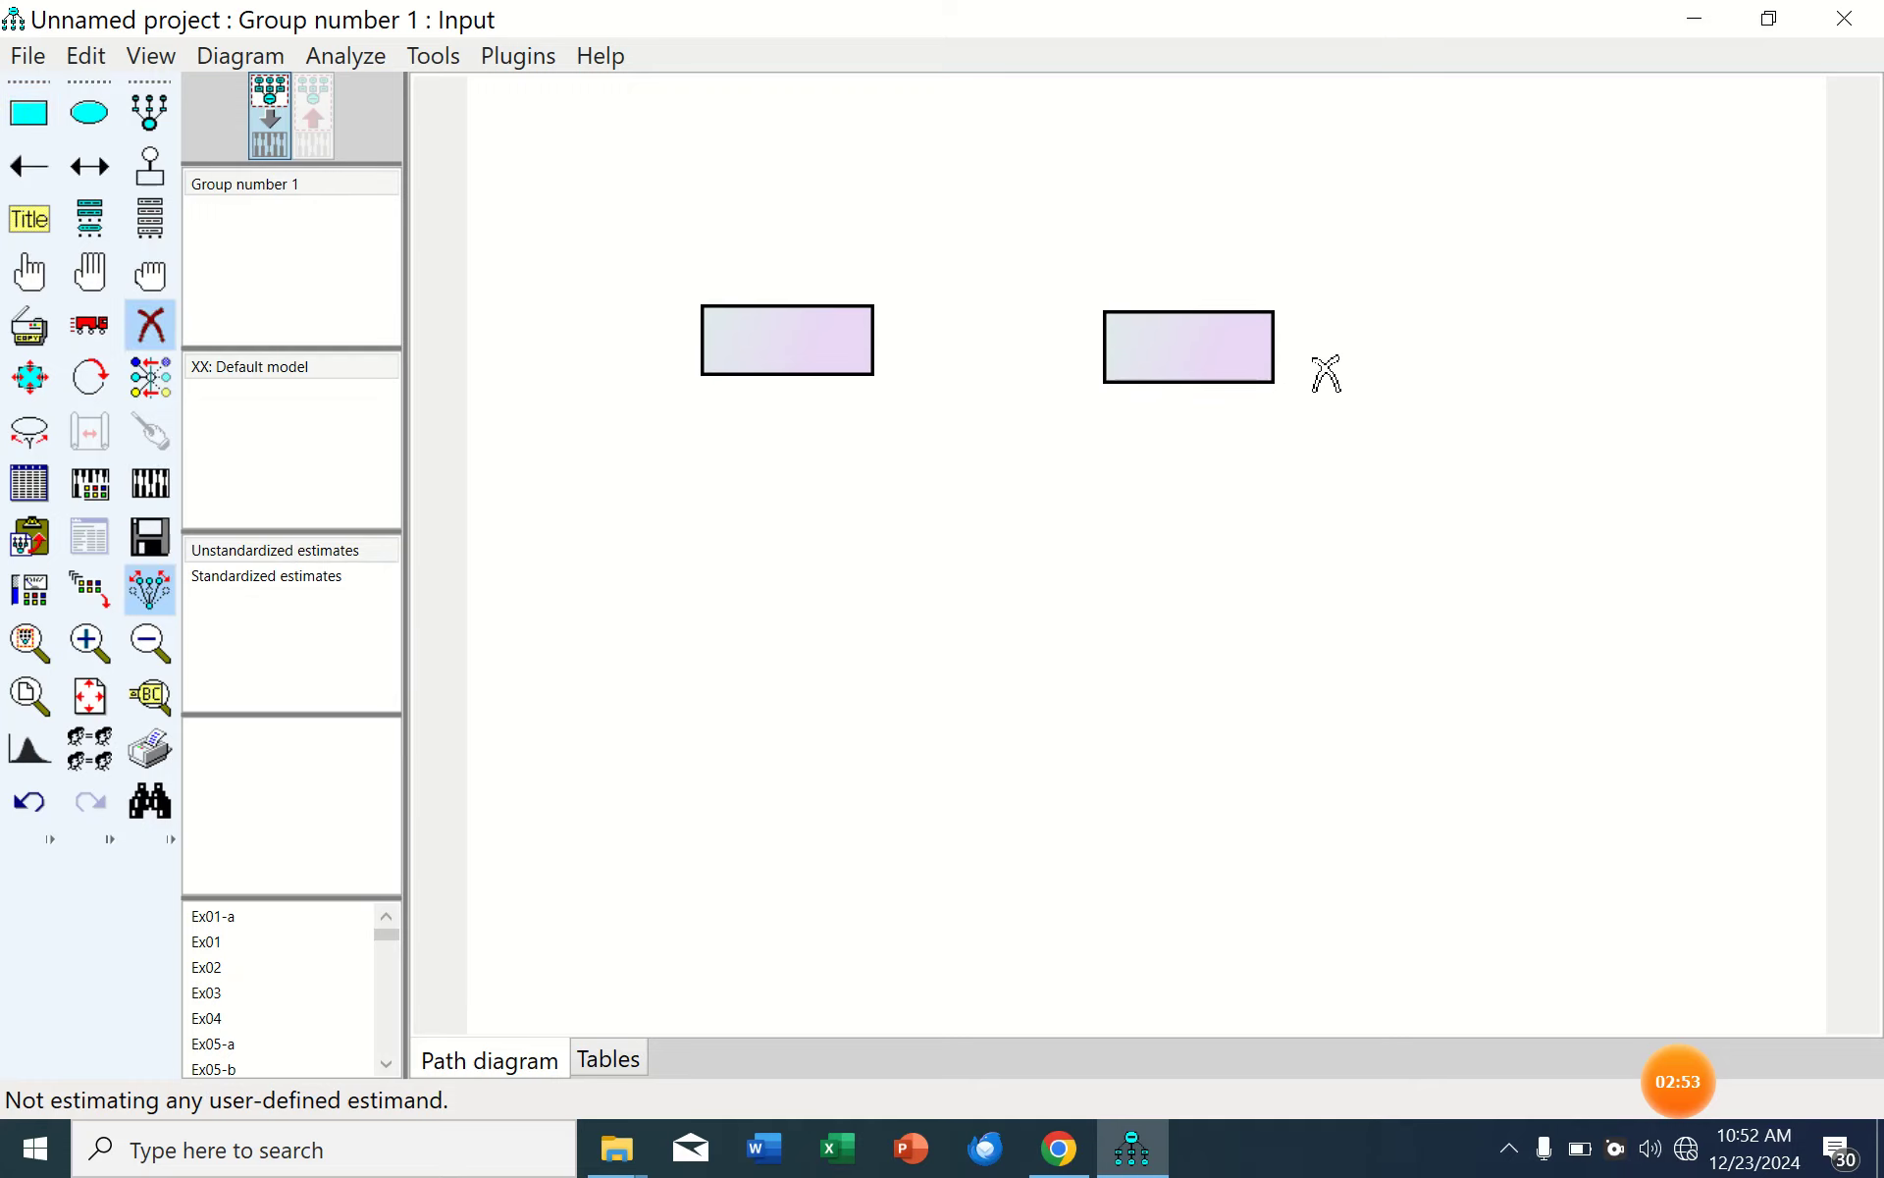
{"action": "left_click", "coordinate": [1239, 379]}
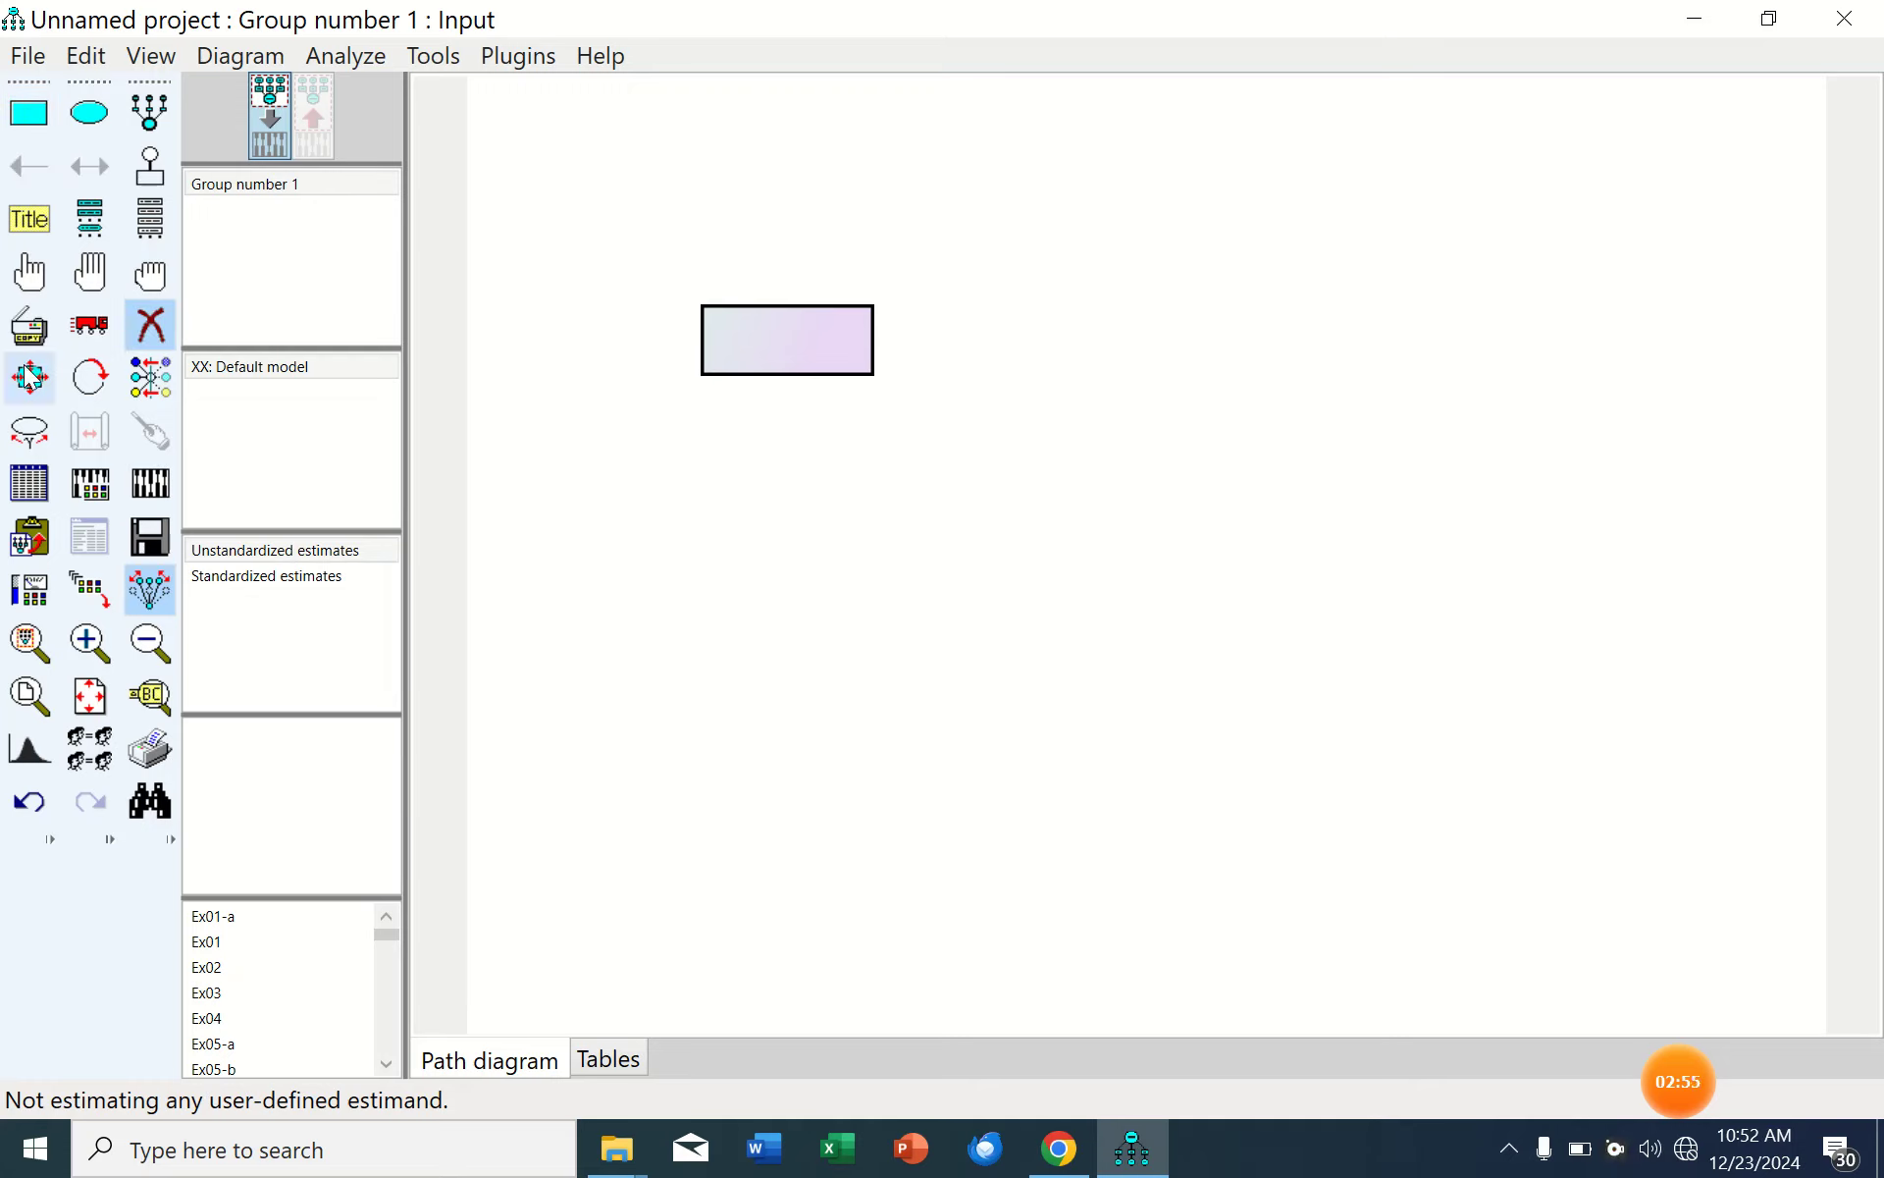
Duplicate the observed-variable rectangle, placing the copy to its right at about the same height.
{"action": "left_click", "coordinate": [30, 333]}
{"action": "left_click_drag", "start_coordinate": [793, 365], "coordinate": [1239, 361]}
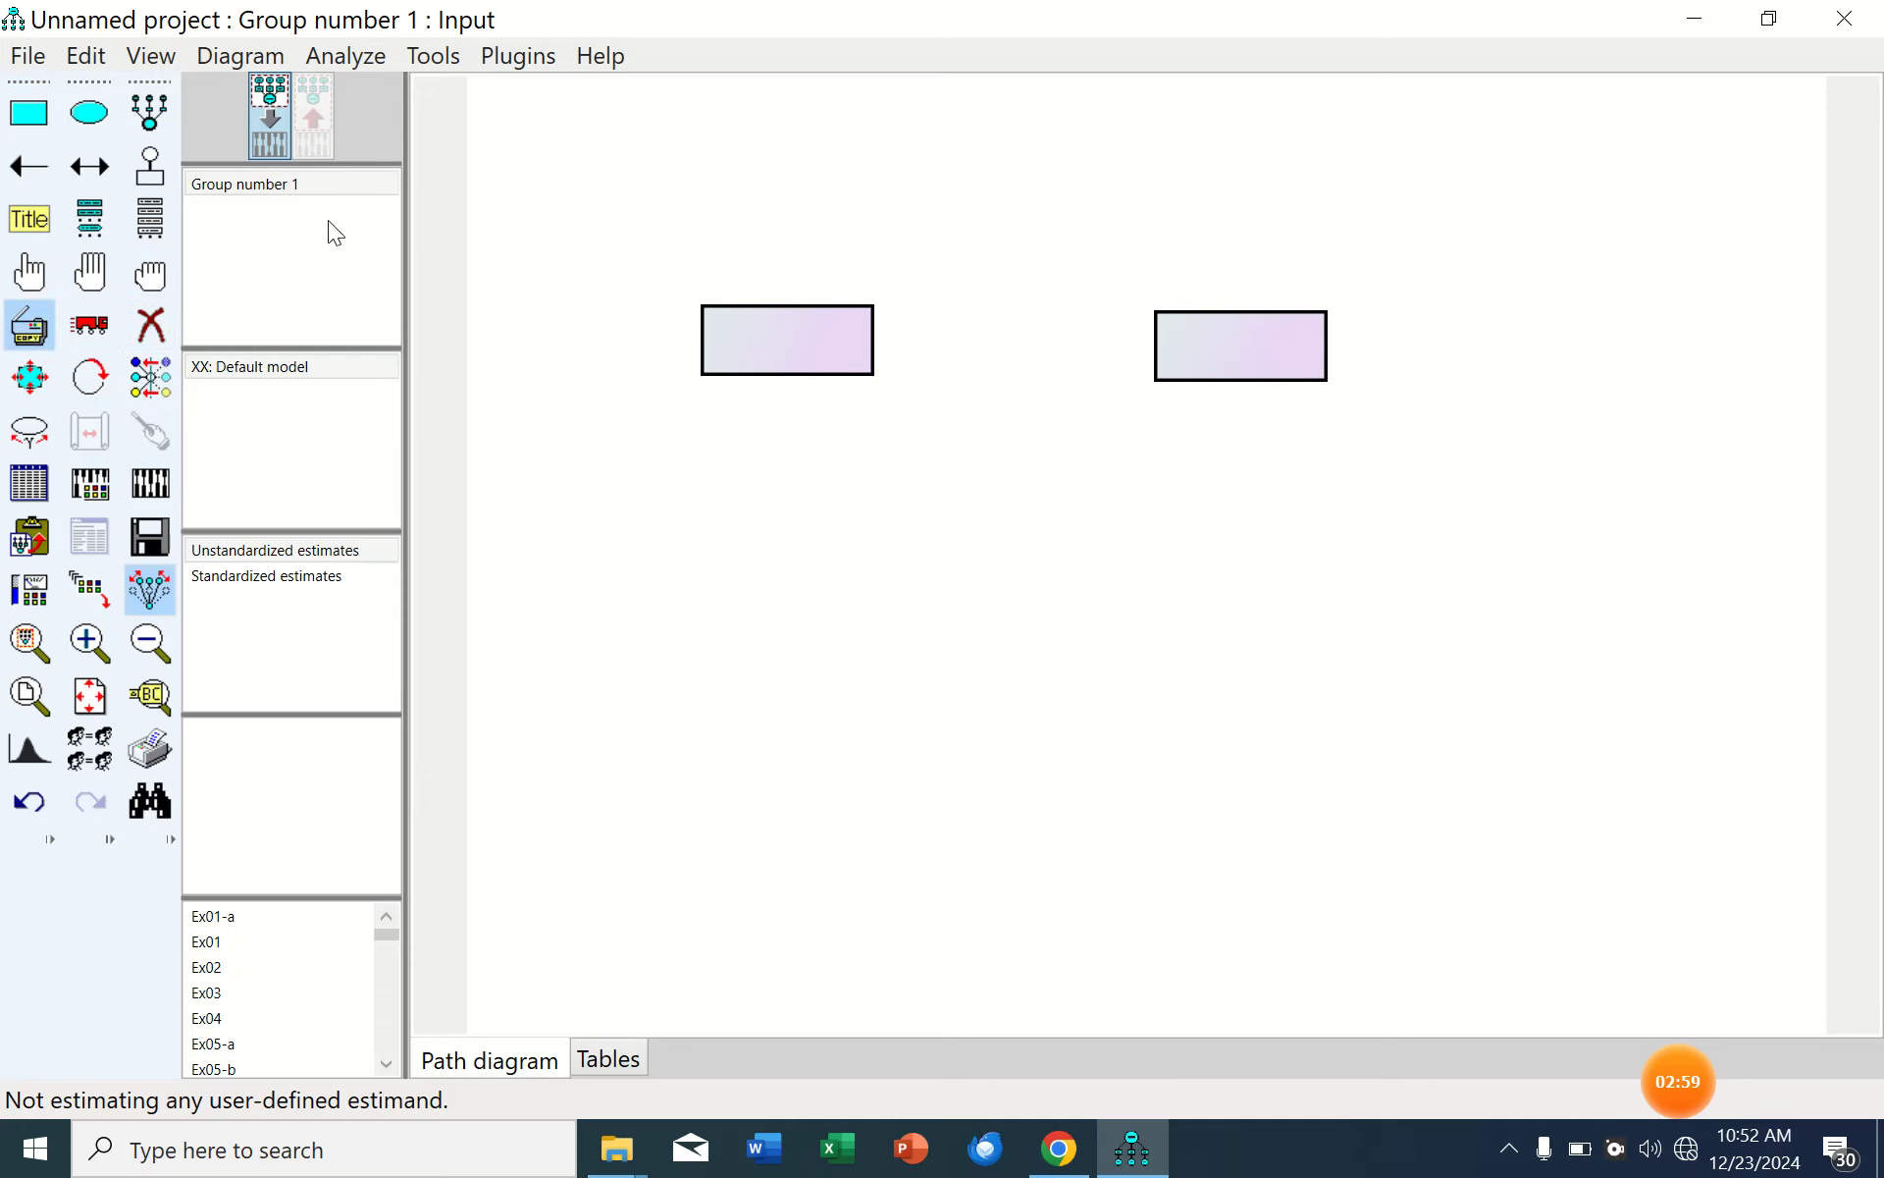
Assign the dataset variable dosage to the left rectangle and performance to the right rectangle.
{"action": "left_click", "coordinate": [152, 208]}
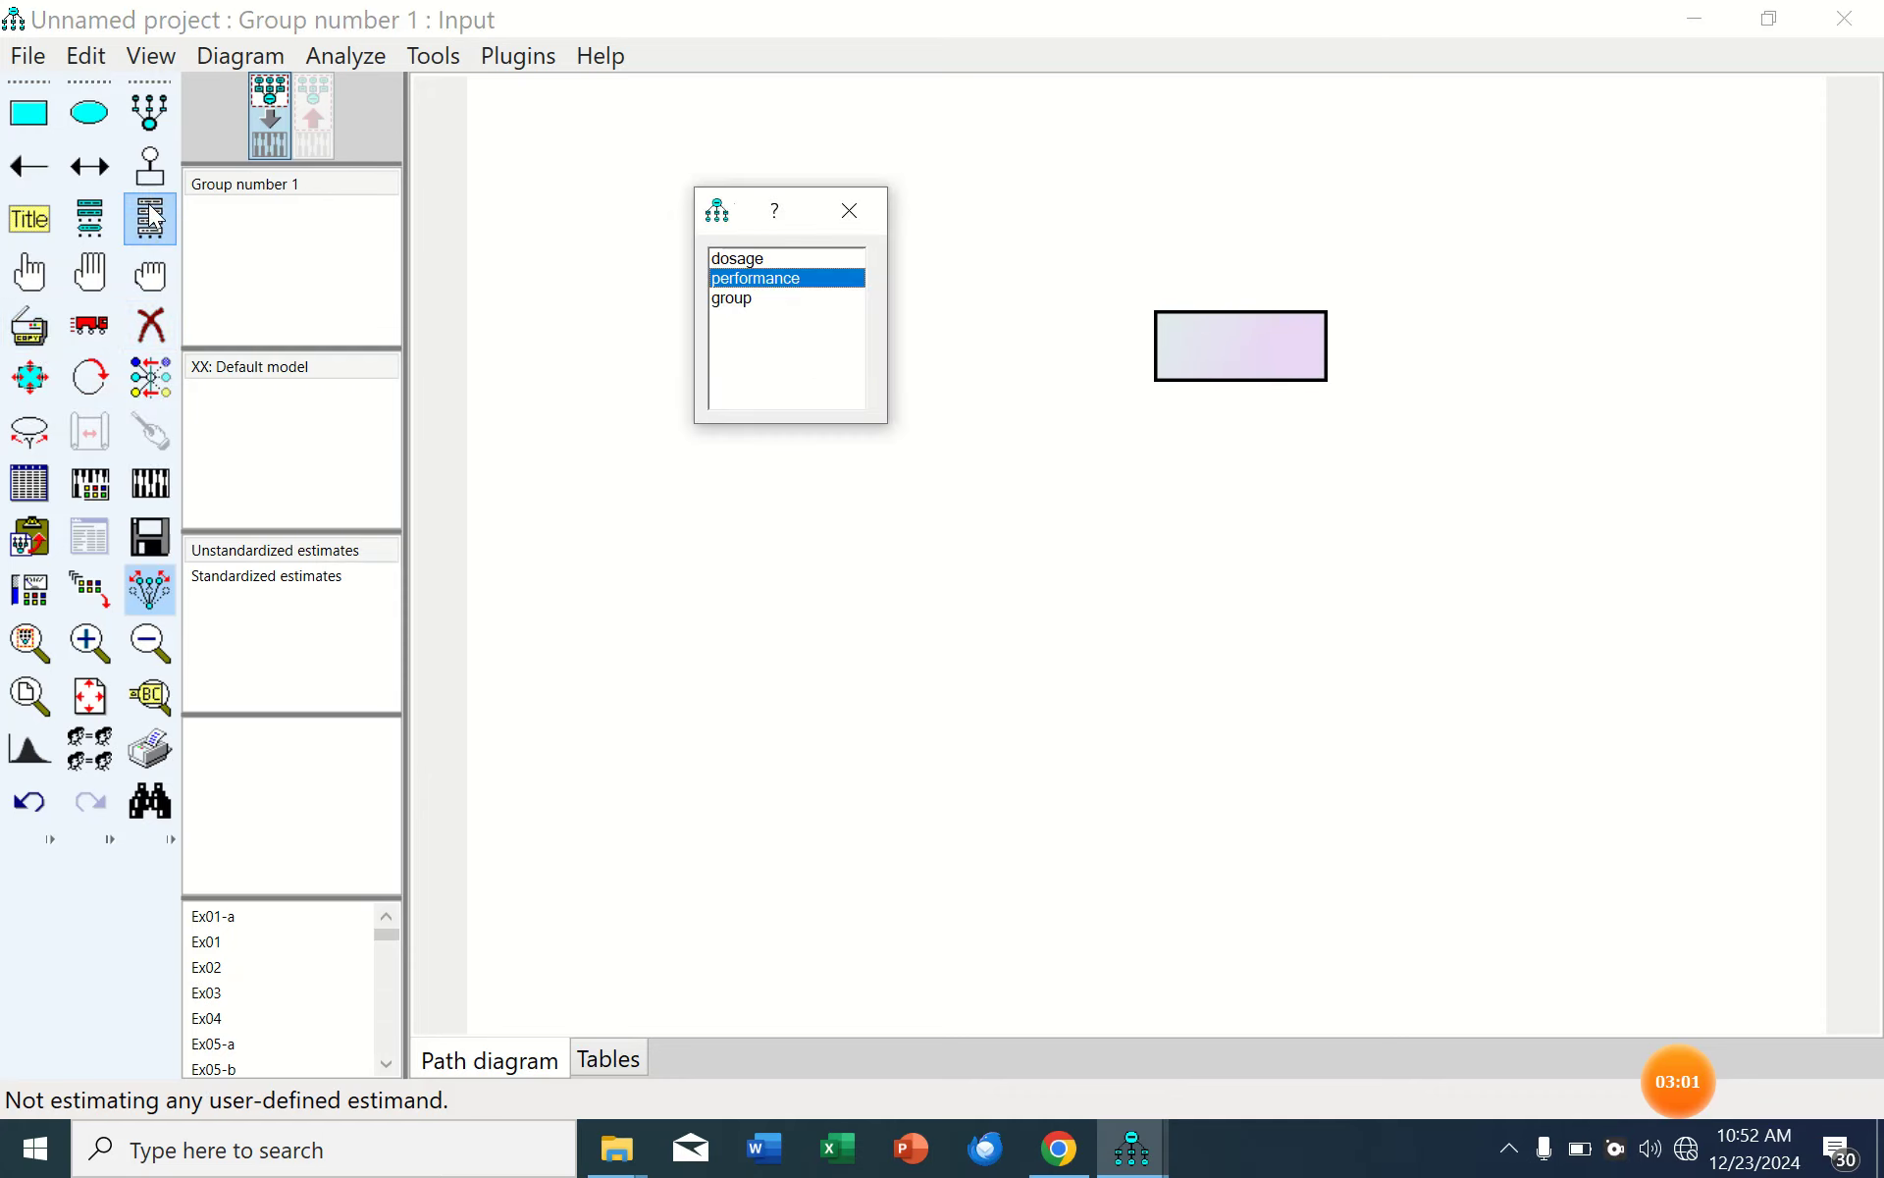
{"action": "left_click_drag", "start_coordinate": [743, 211], "coordinate": [1269, 463]}
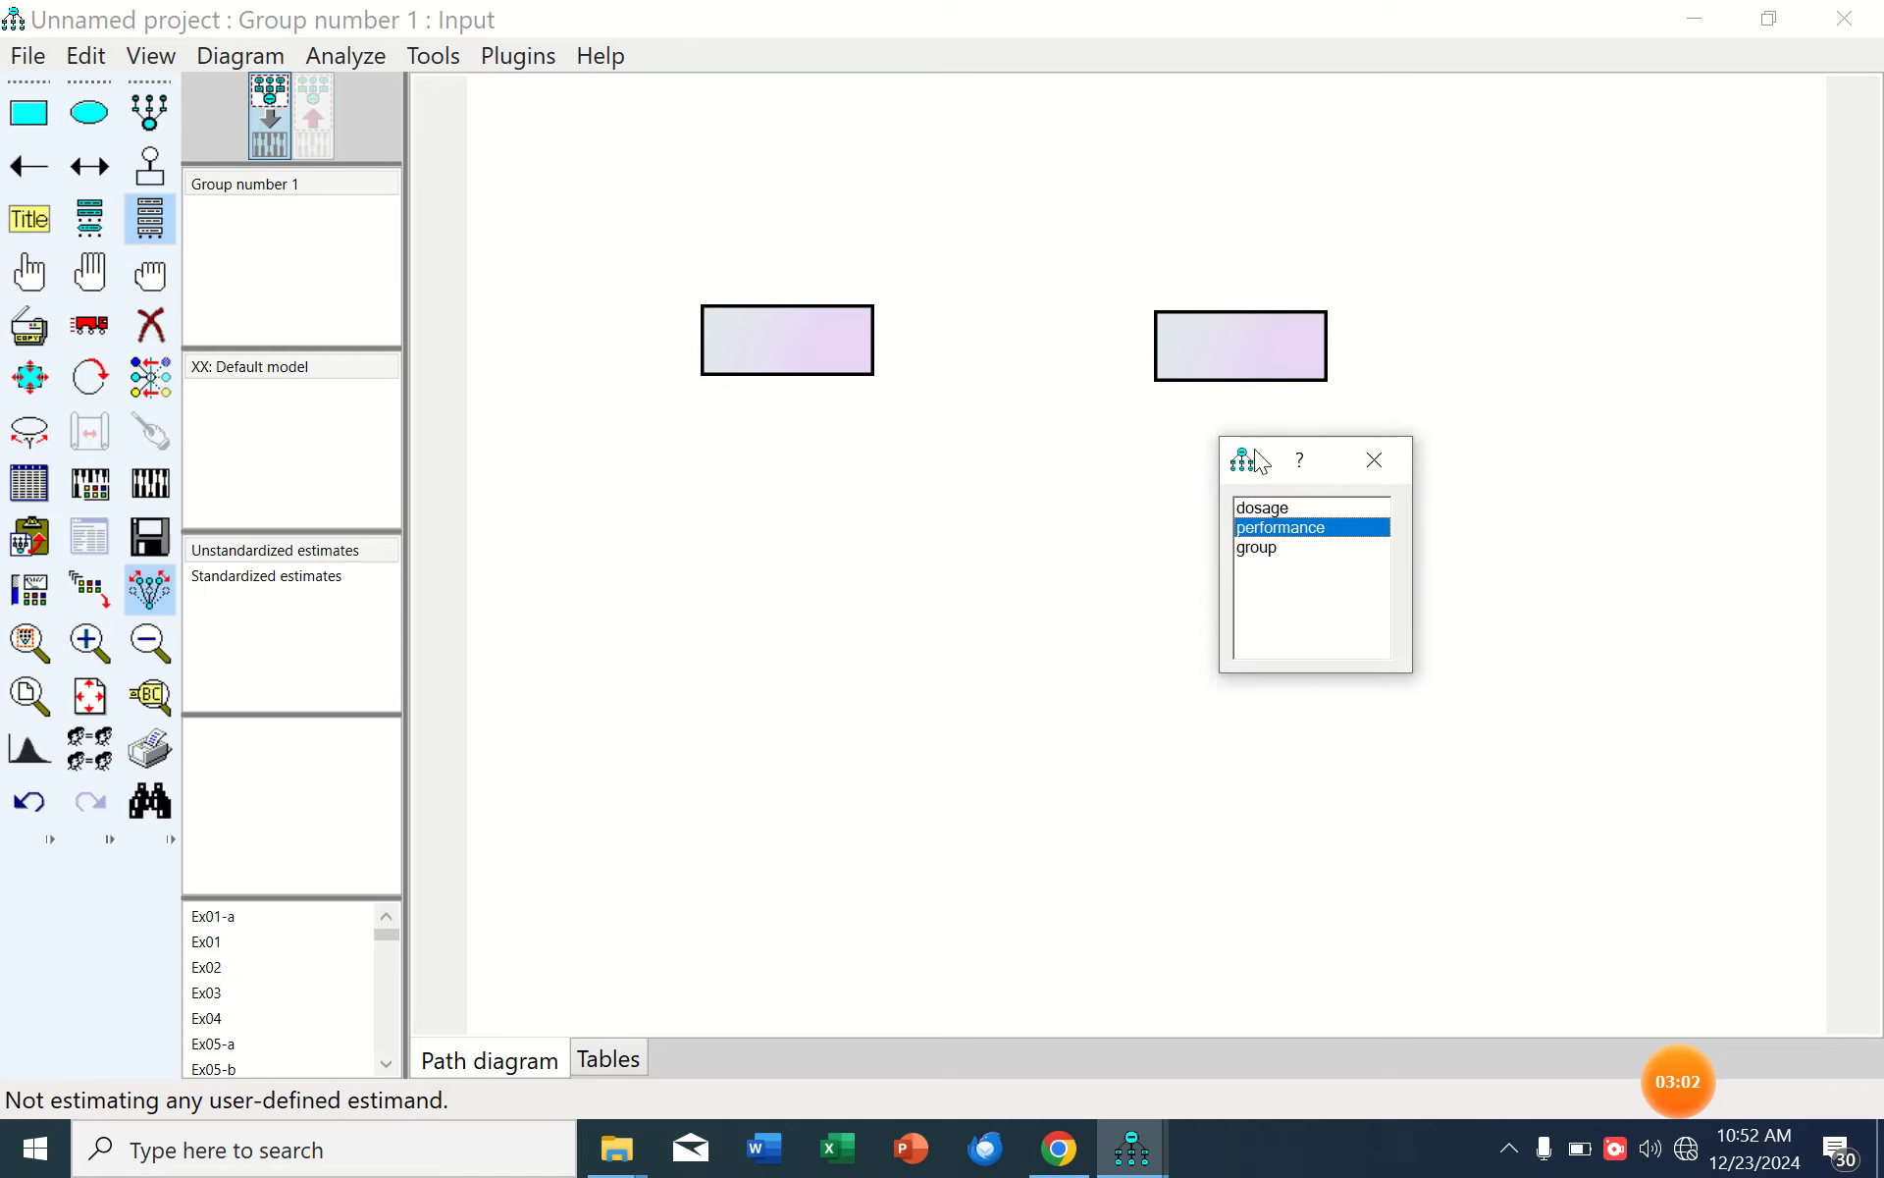
{"action": "left_click", "coordinate": [1248, 509]}
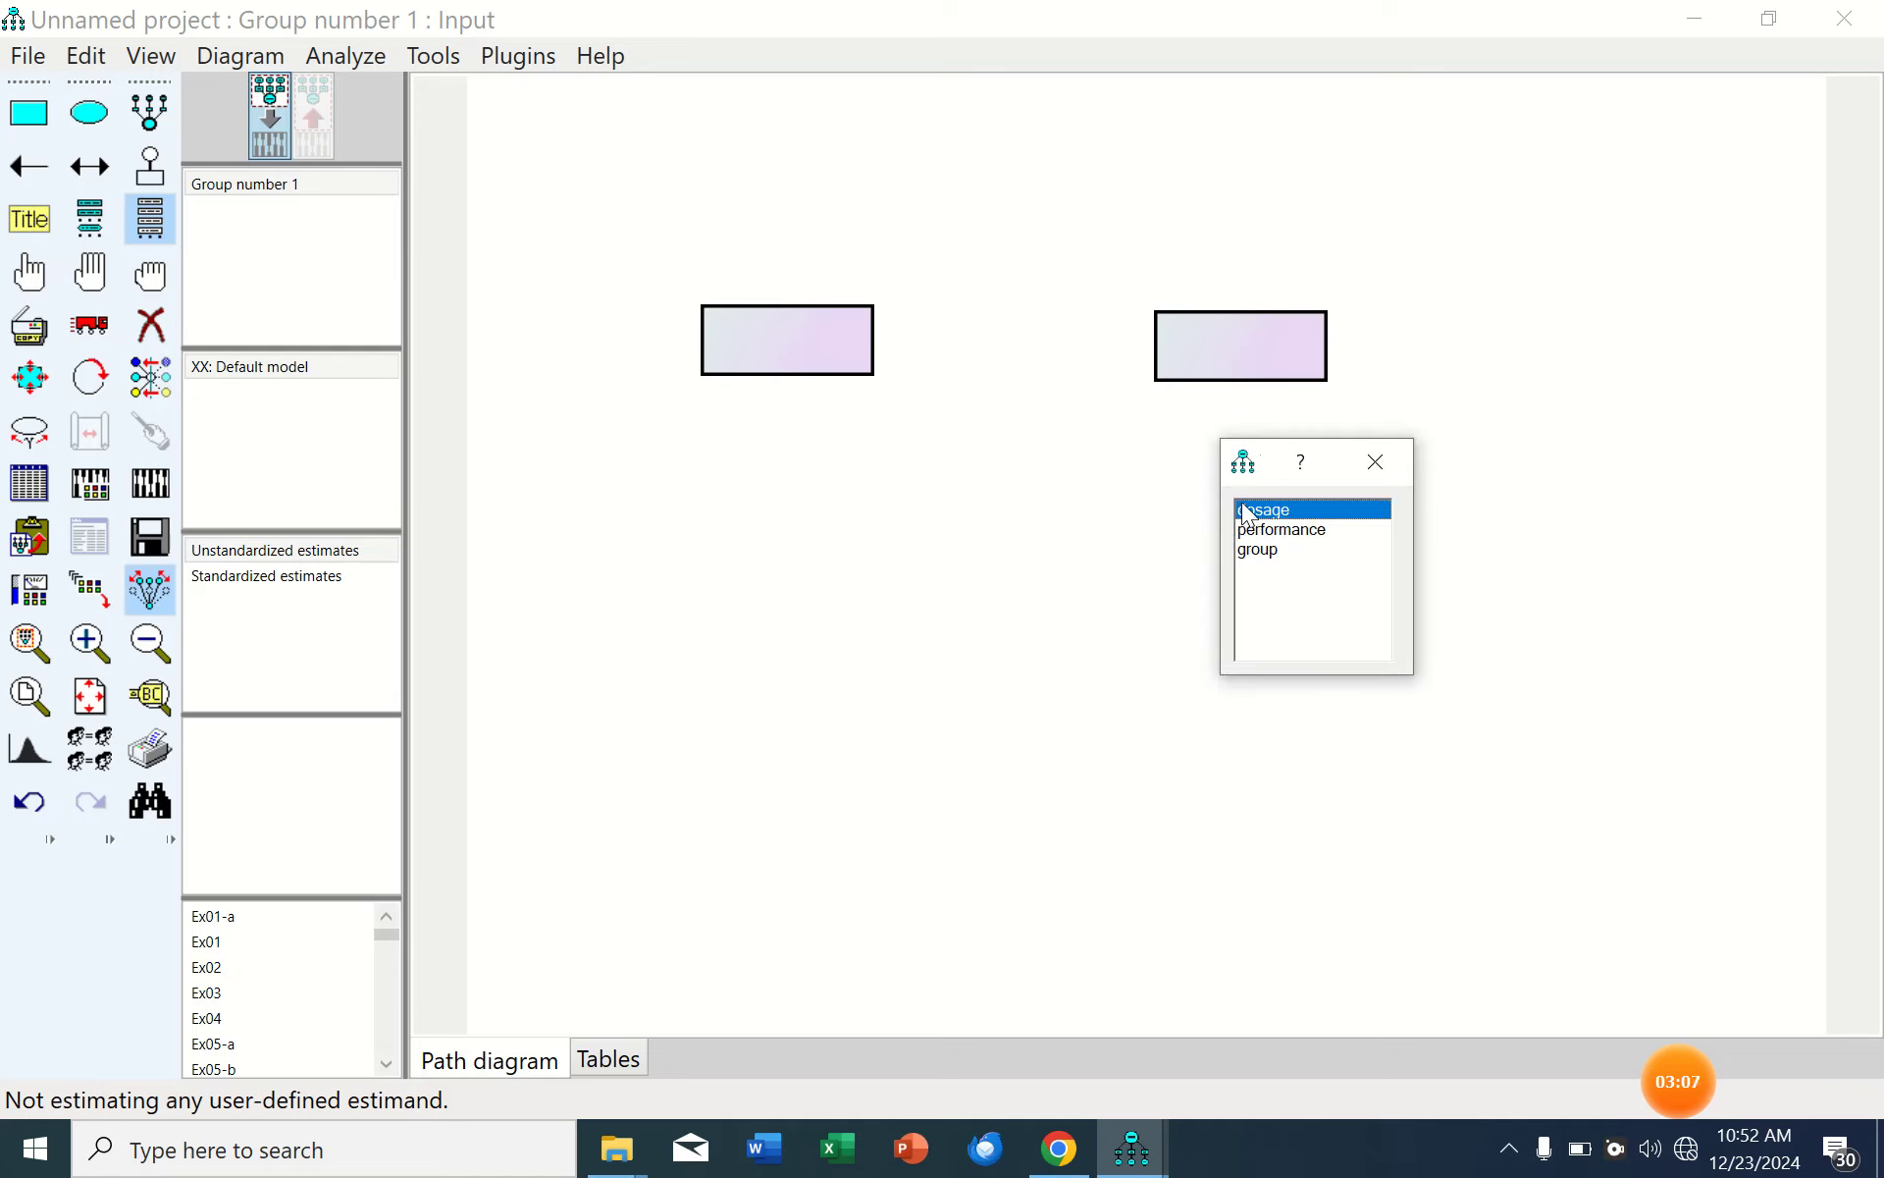
{"action": "left_click_drag", "start_coordinate": [1246, 513], "coordinate": [768, 331]}
{"action": "left_click", "coordinate": [1288, 535]}
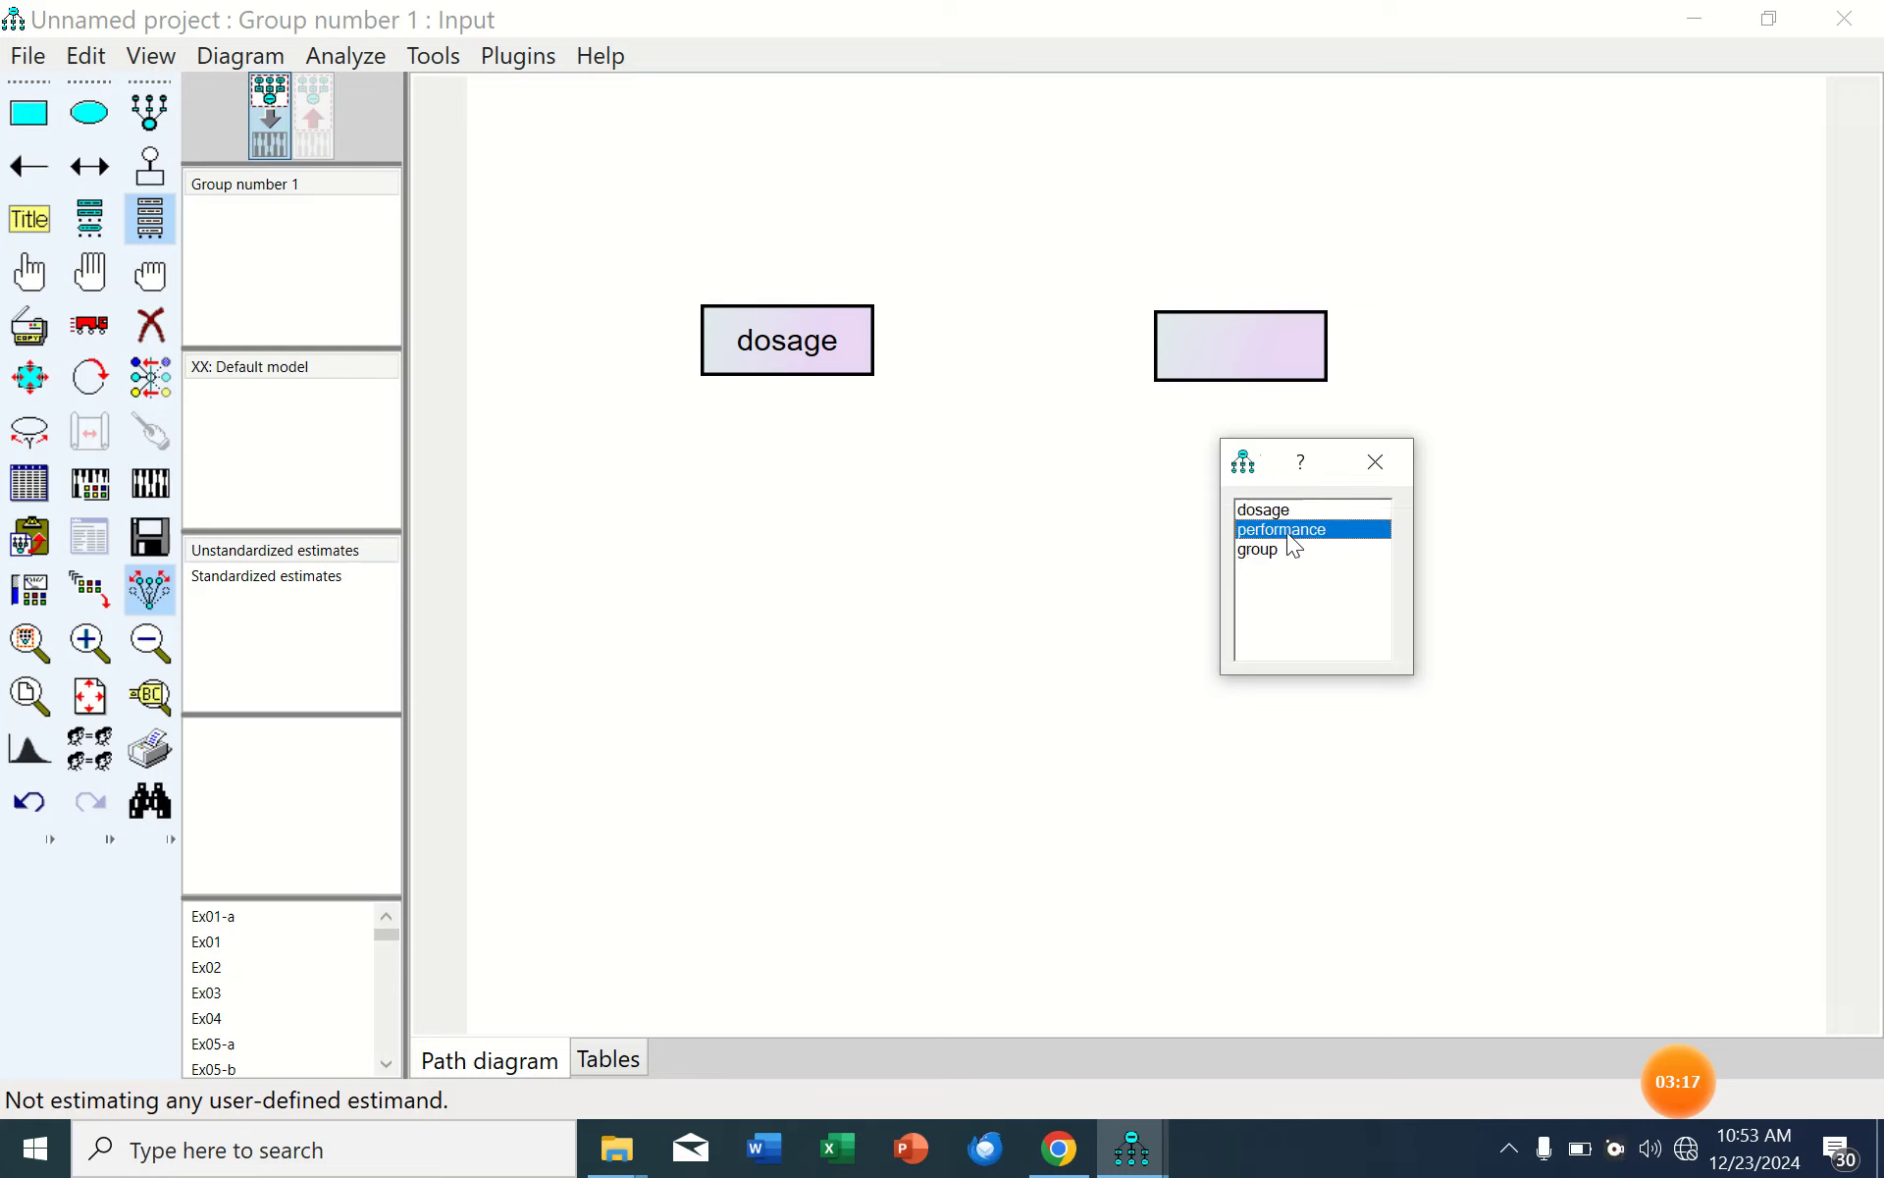
{"action": "left_click_drag", "start_coordinate": [1286, 532], "coordinate": [1209, 359]}
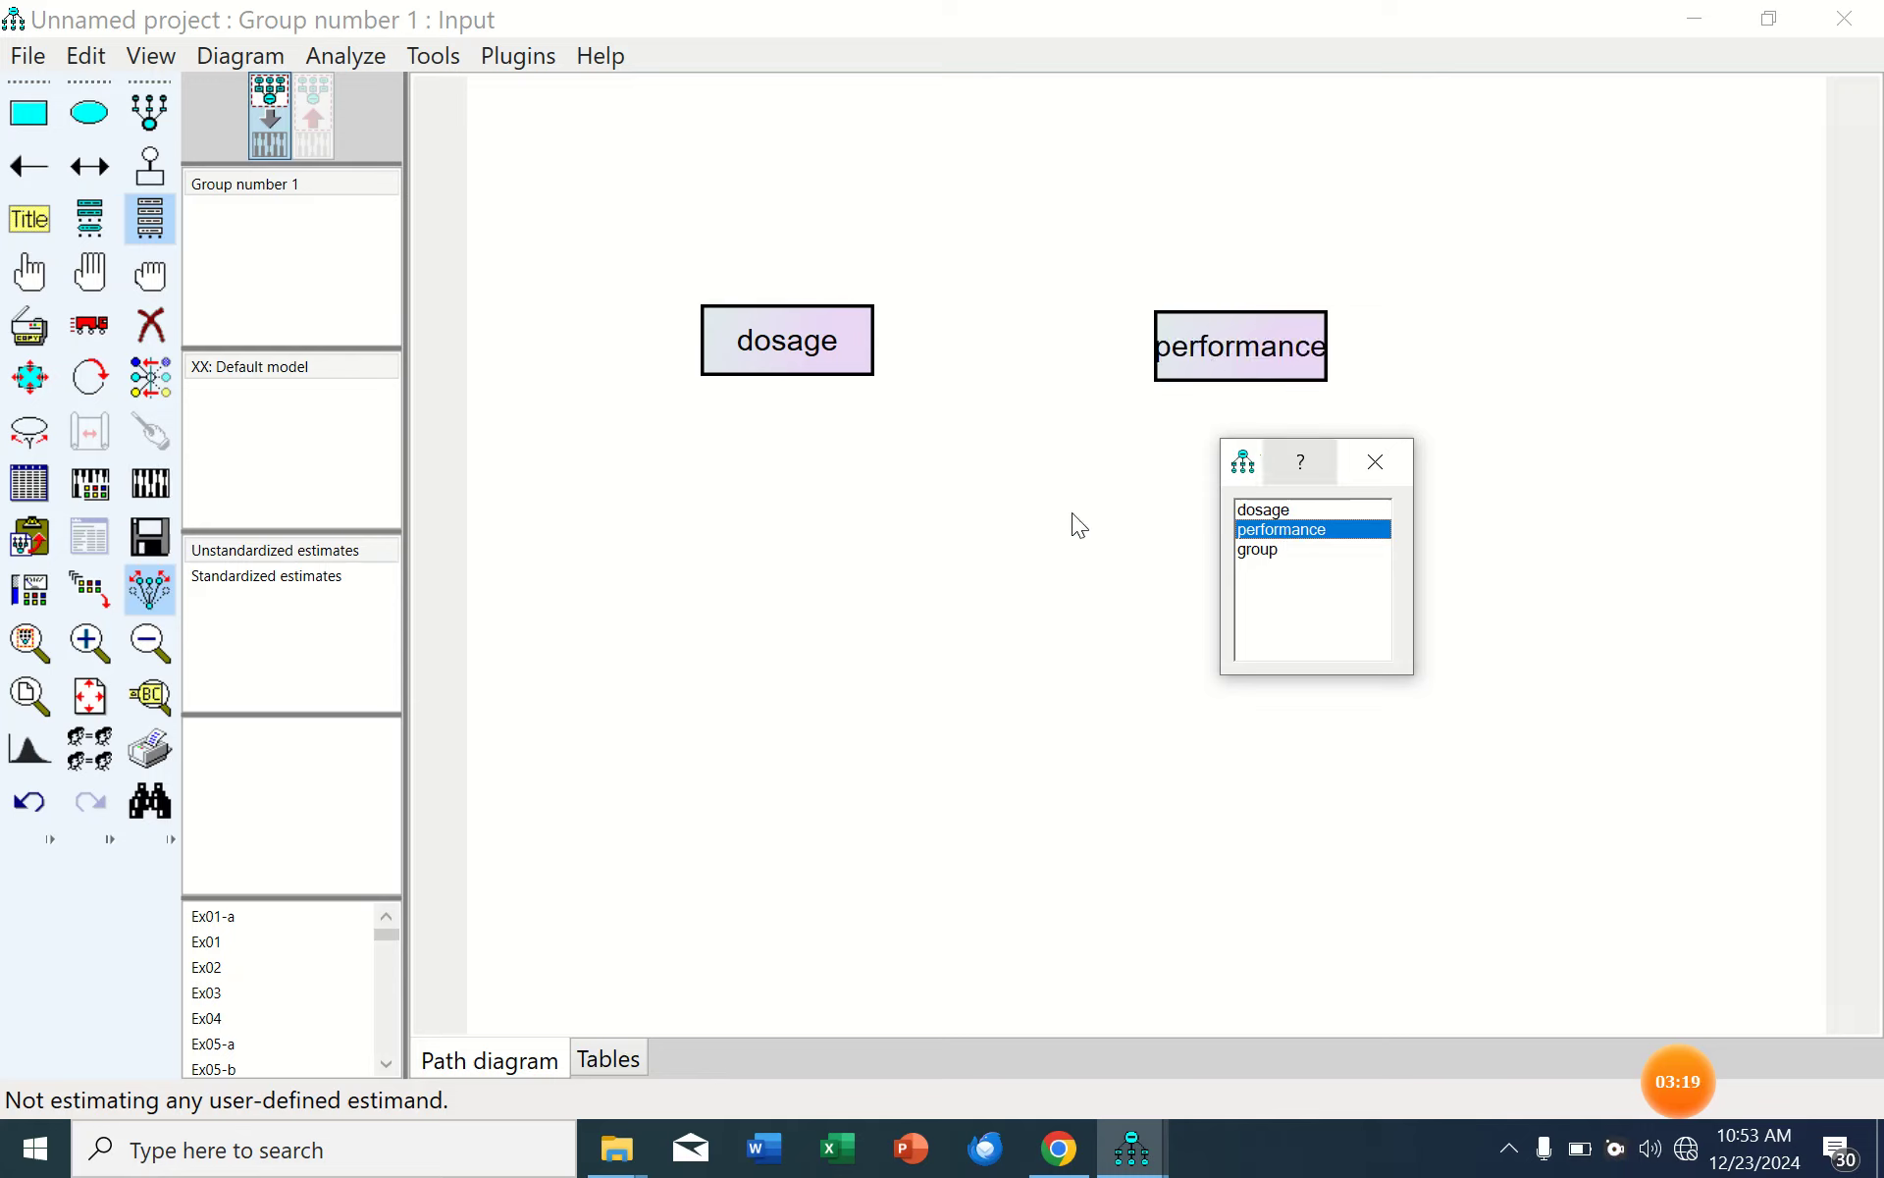
{"action": "left_click", "coordinate": [1372, 462]}
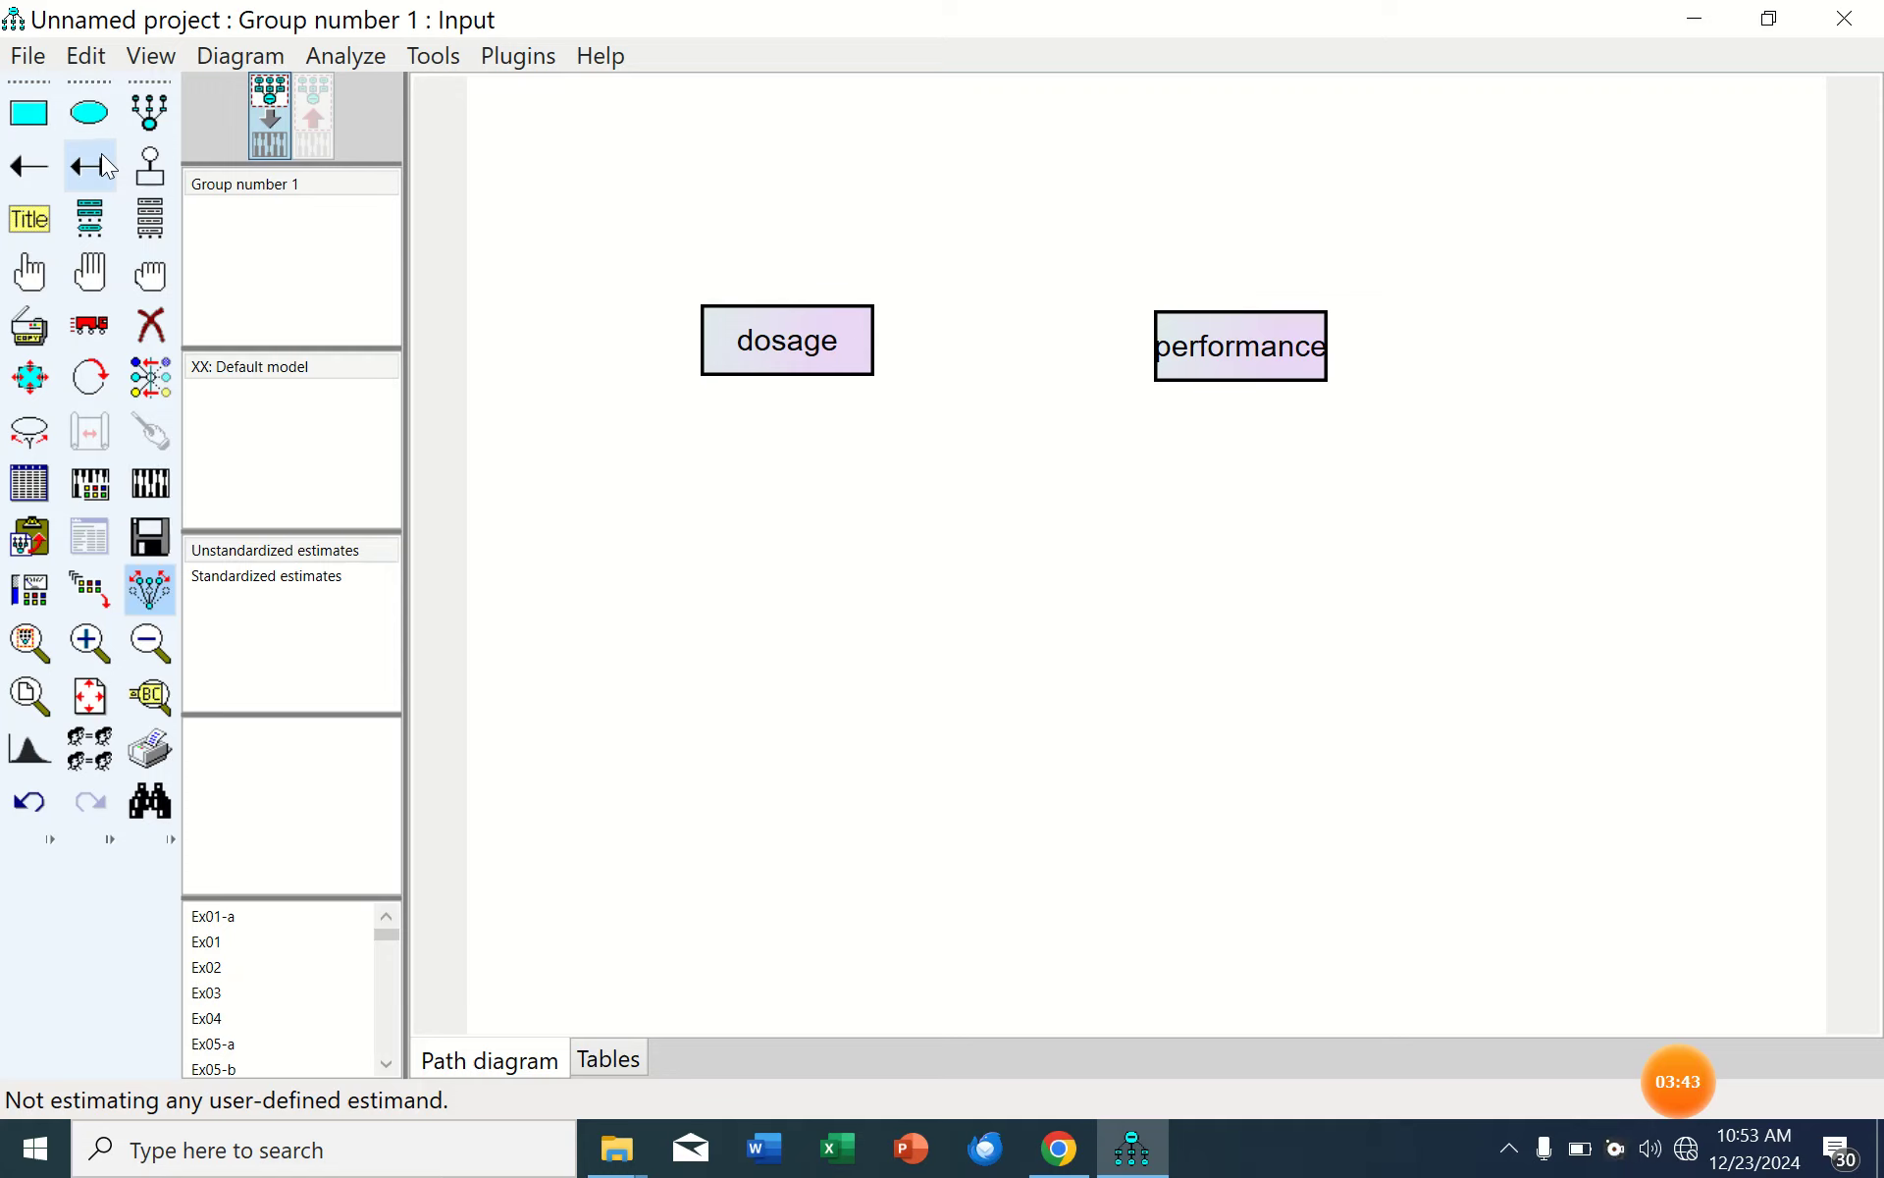
Draw a single-headed path from dosage to performance.
{"action": "left_click", "coordinate": [28, 168]}
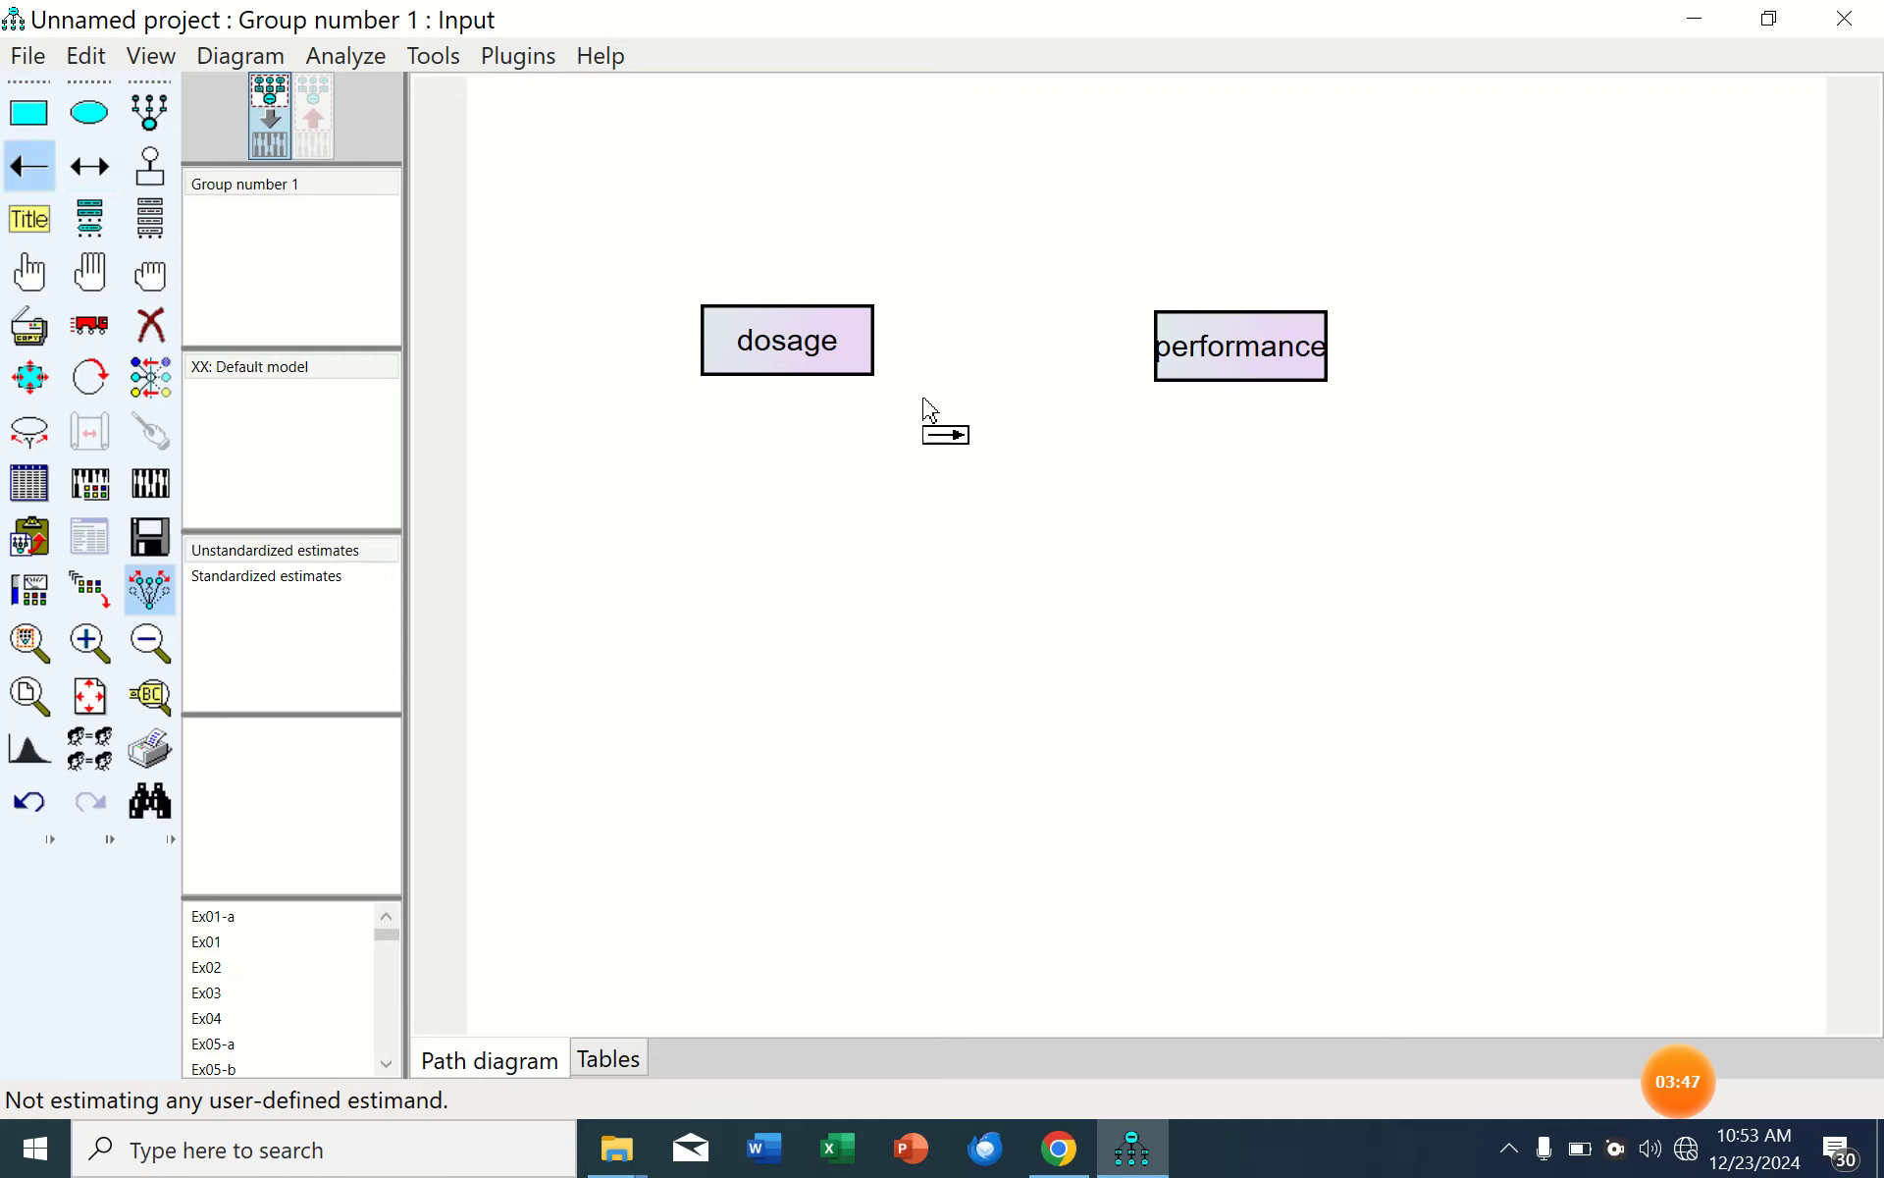
{"action": "left_click_drag", "start_coordinate": [872, 338], "coordinate": [926, 336]}
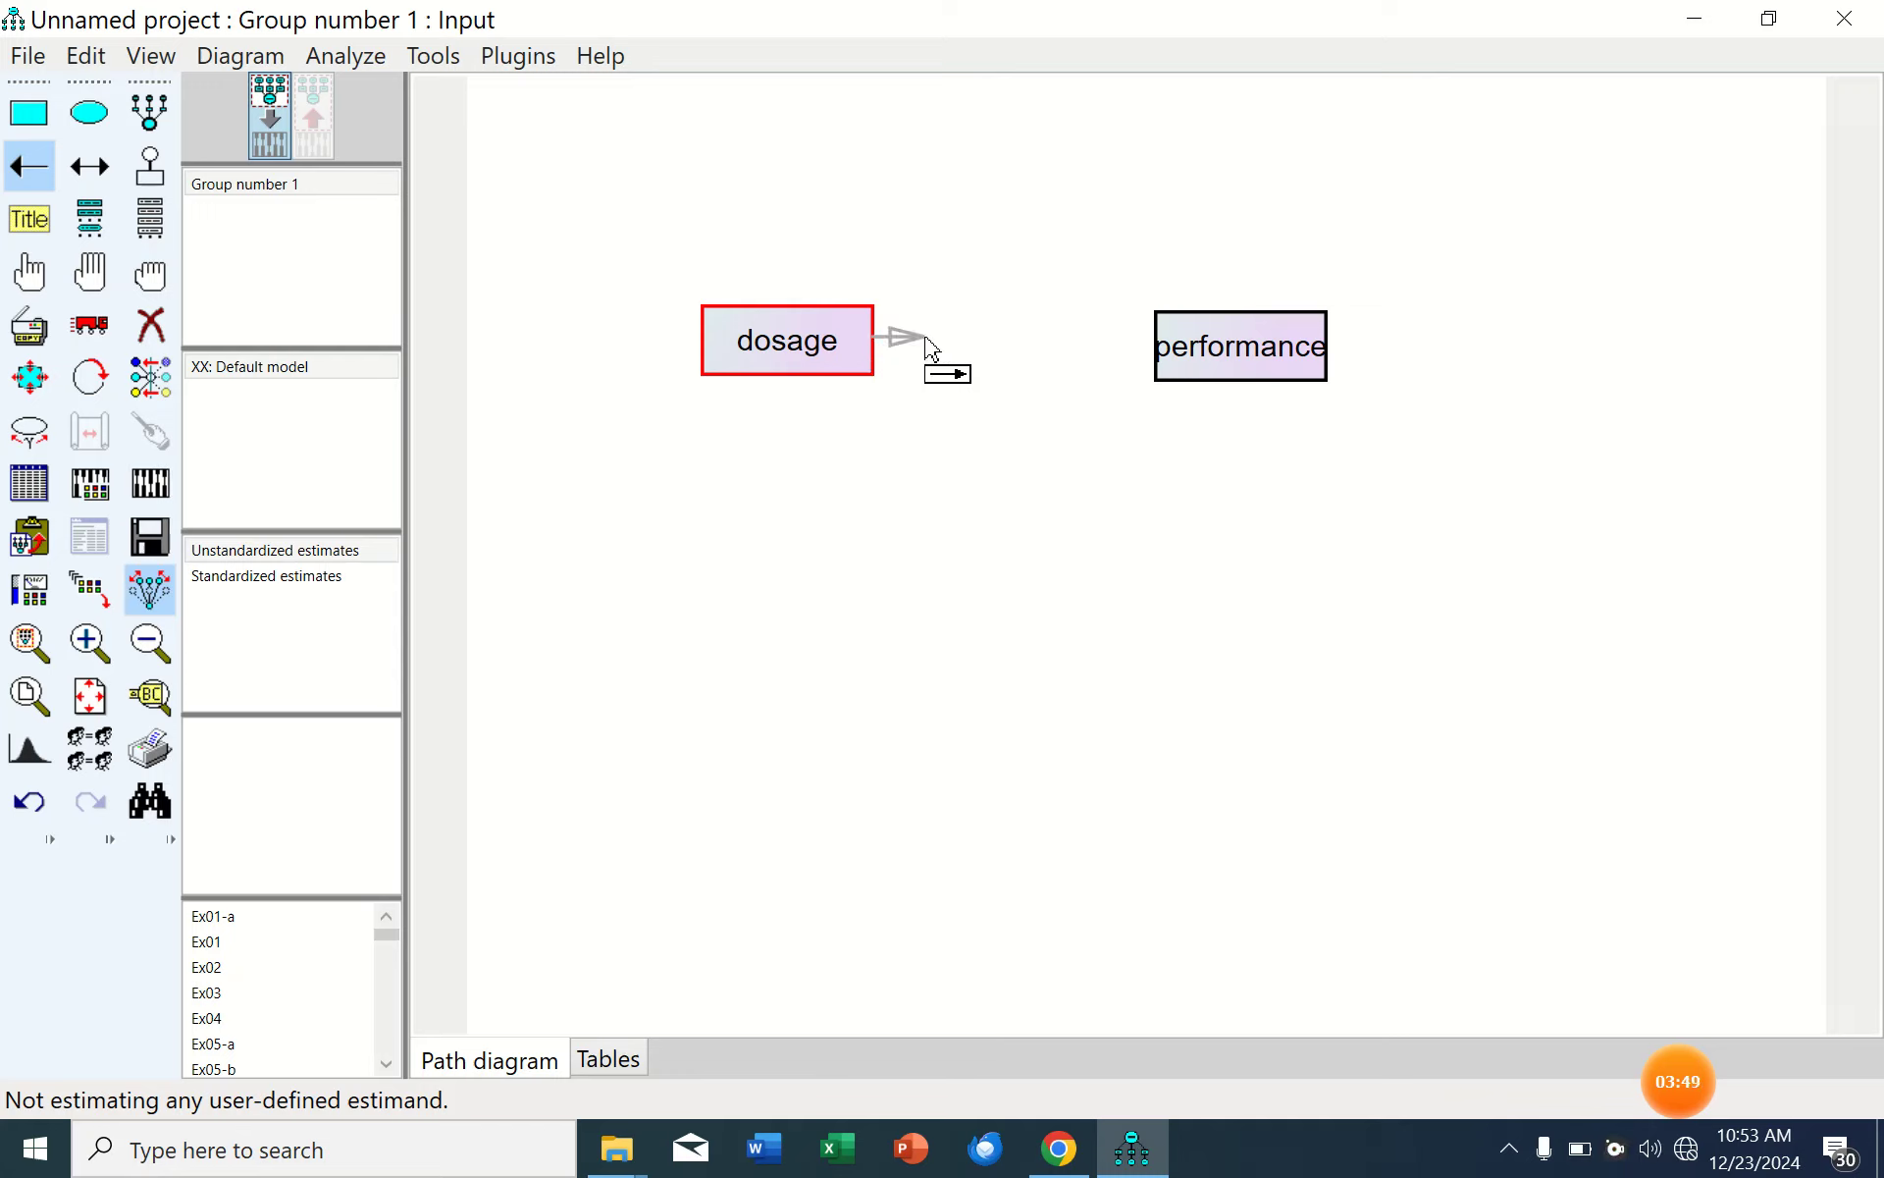
{"action": "mouse_move", "coordinate": [927, 338]}
{"action": "left_mouse_down"}
{"action": "mouse_move", "coordinate": [1090, 383]}
{"action": "mouse_move", "coordinate": [1205, 371]}
{"action": "left_mouse_up"}
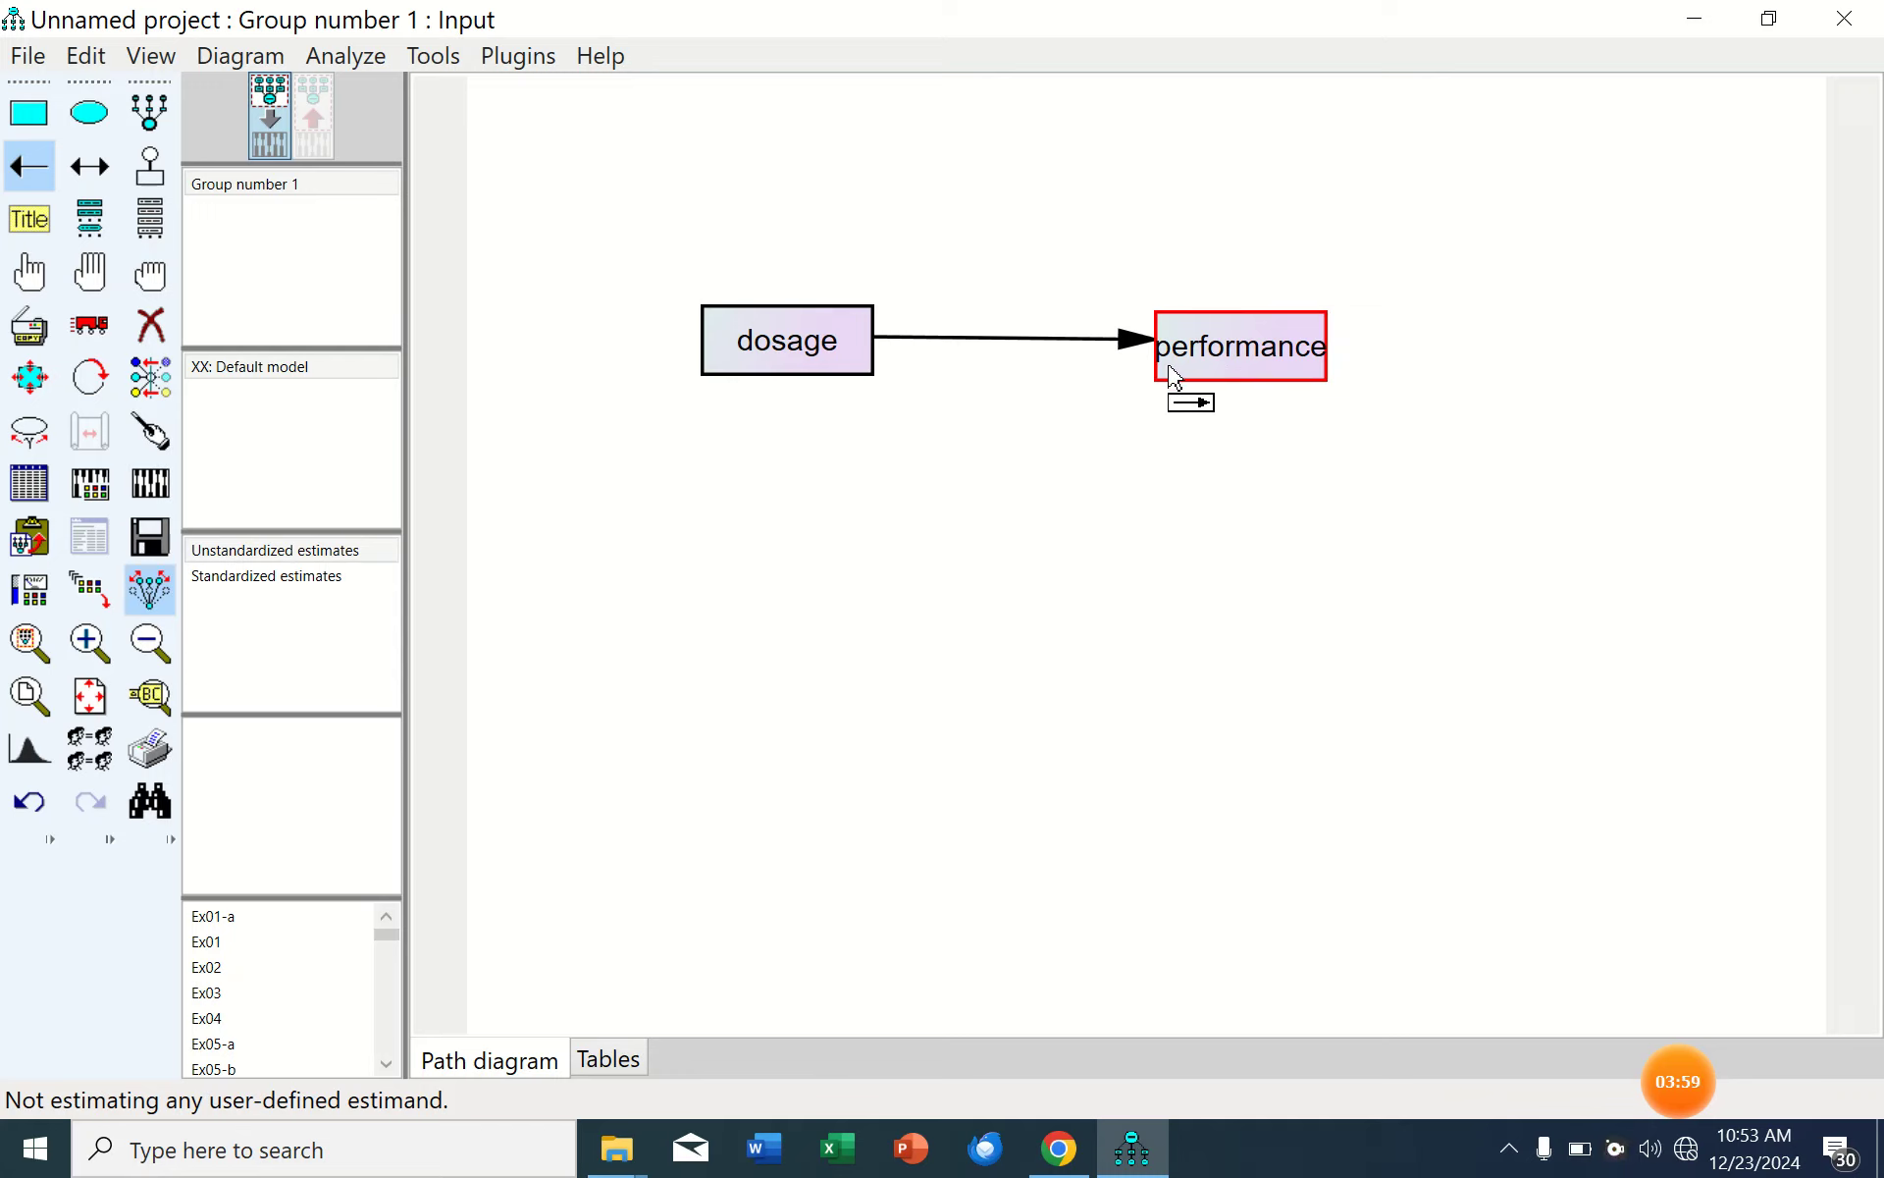
Try to draw a double-headed covariance between dosage and performance.
{"action": "left_click", "coordinate": [97, 171]}
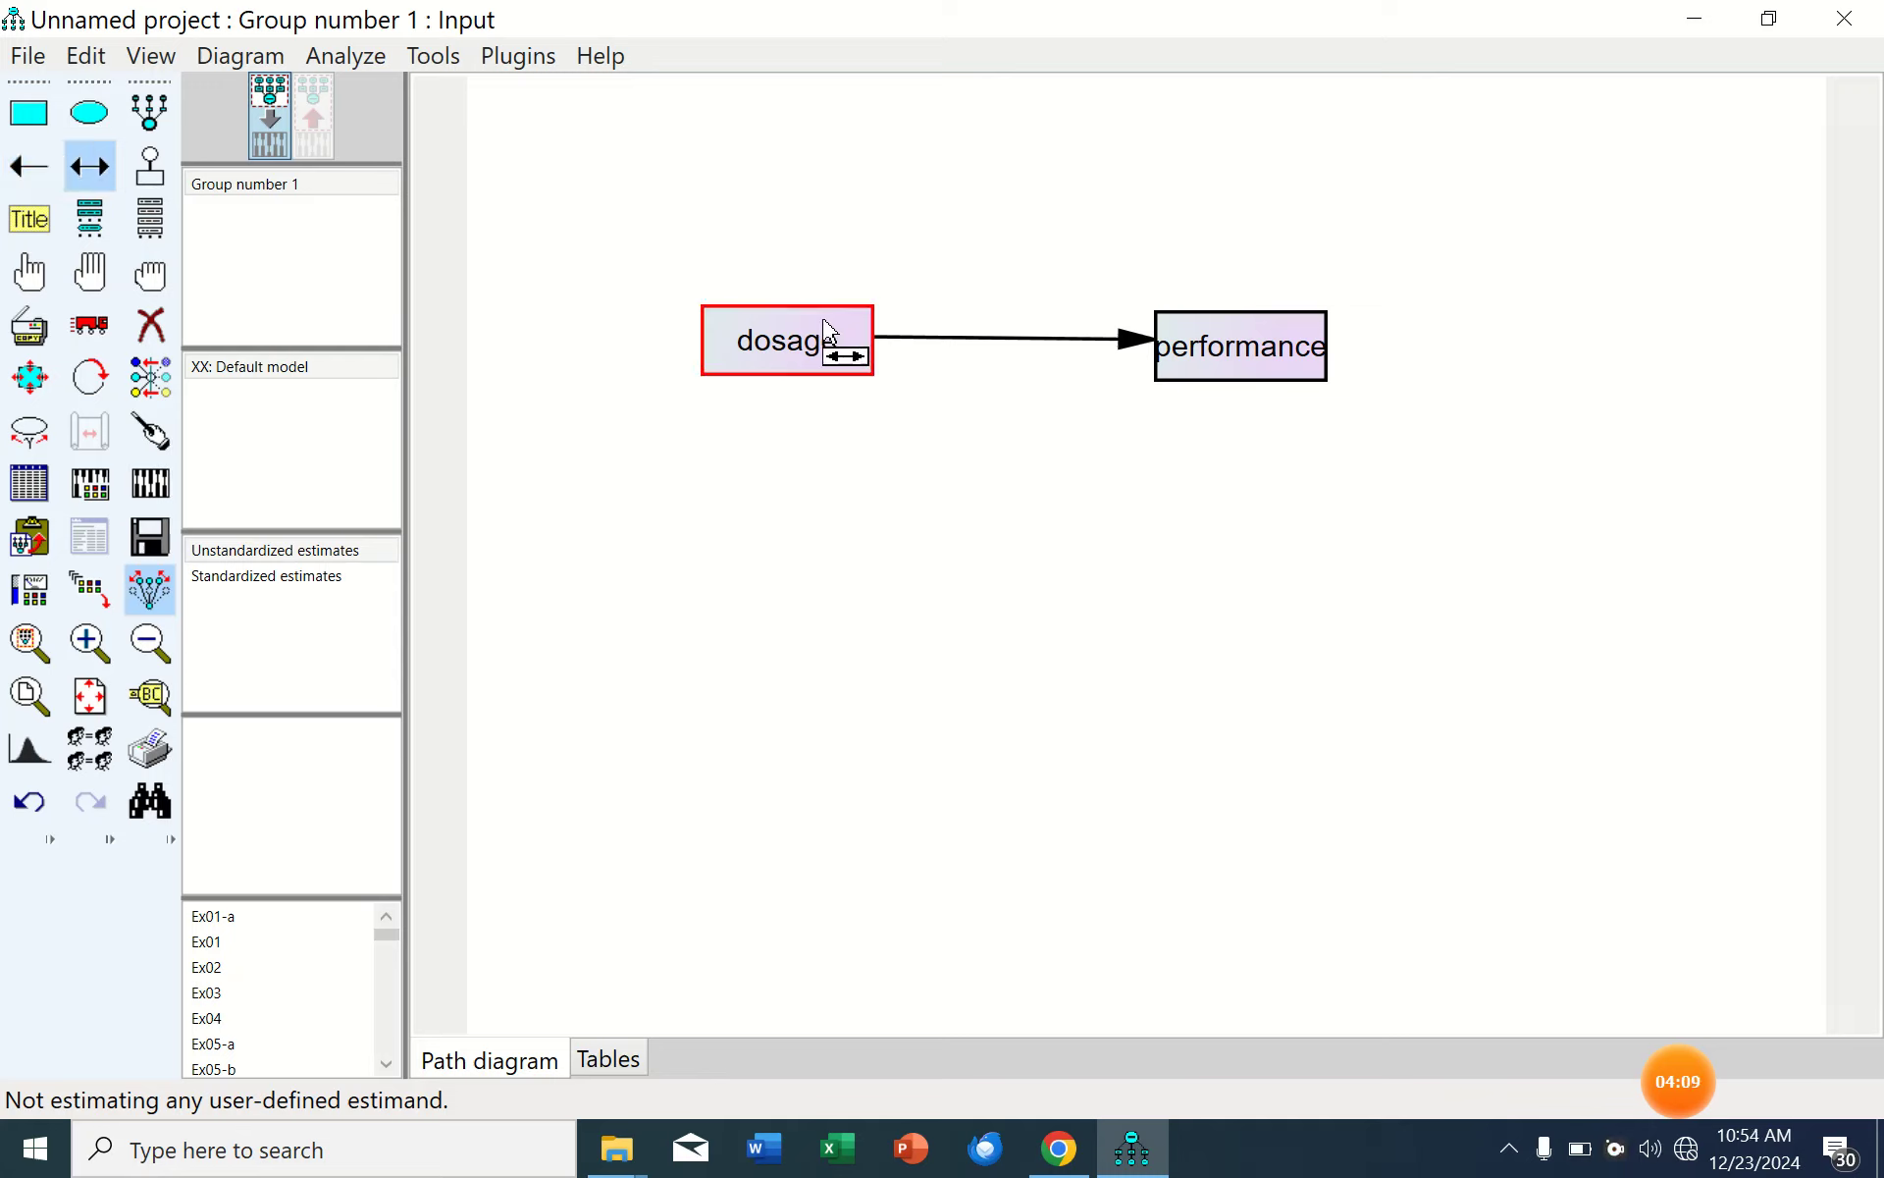
{"action": "left_click_drag", "start_coordinate": [841, 350], "coordinate": [1228, 390]}
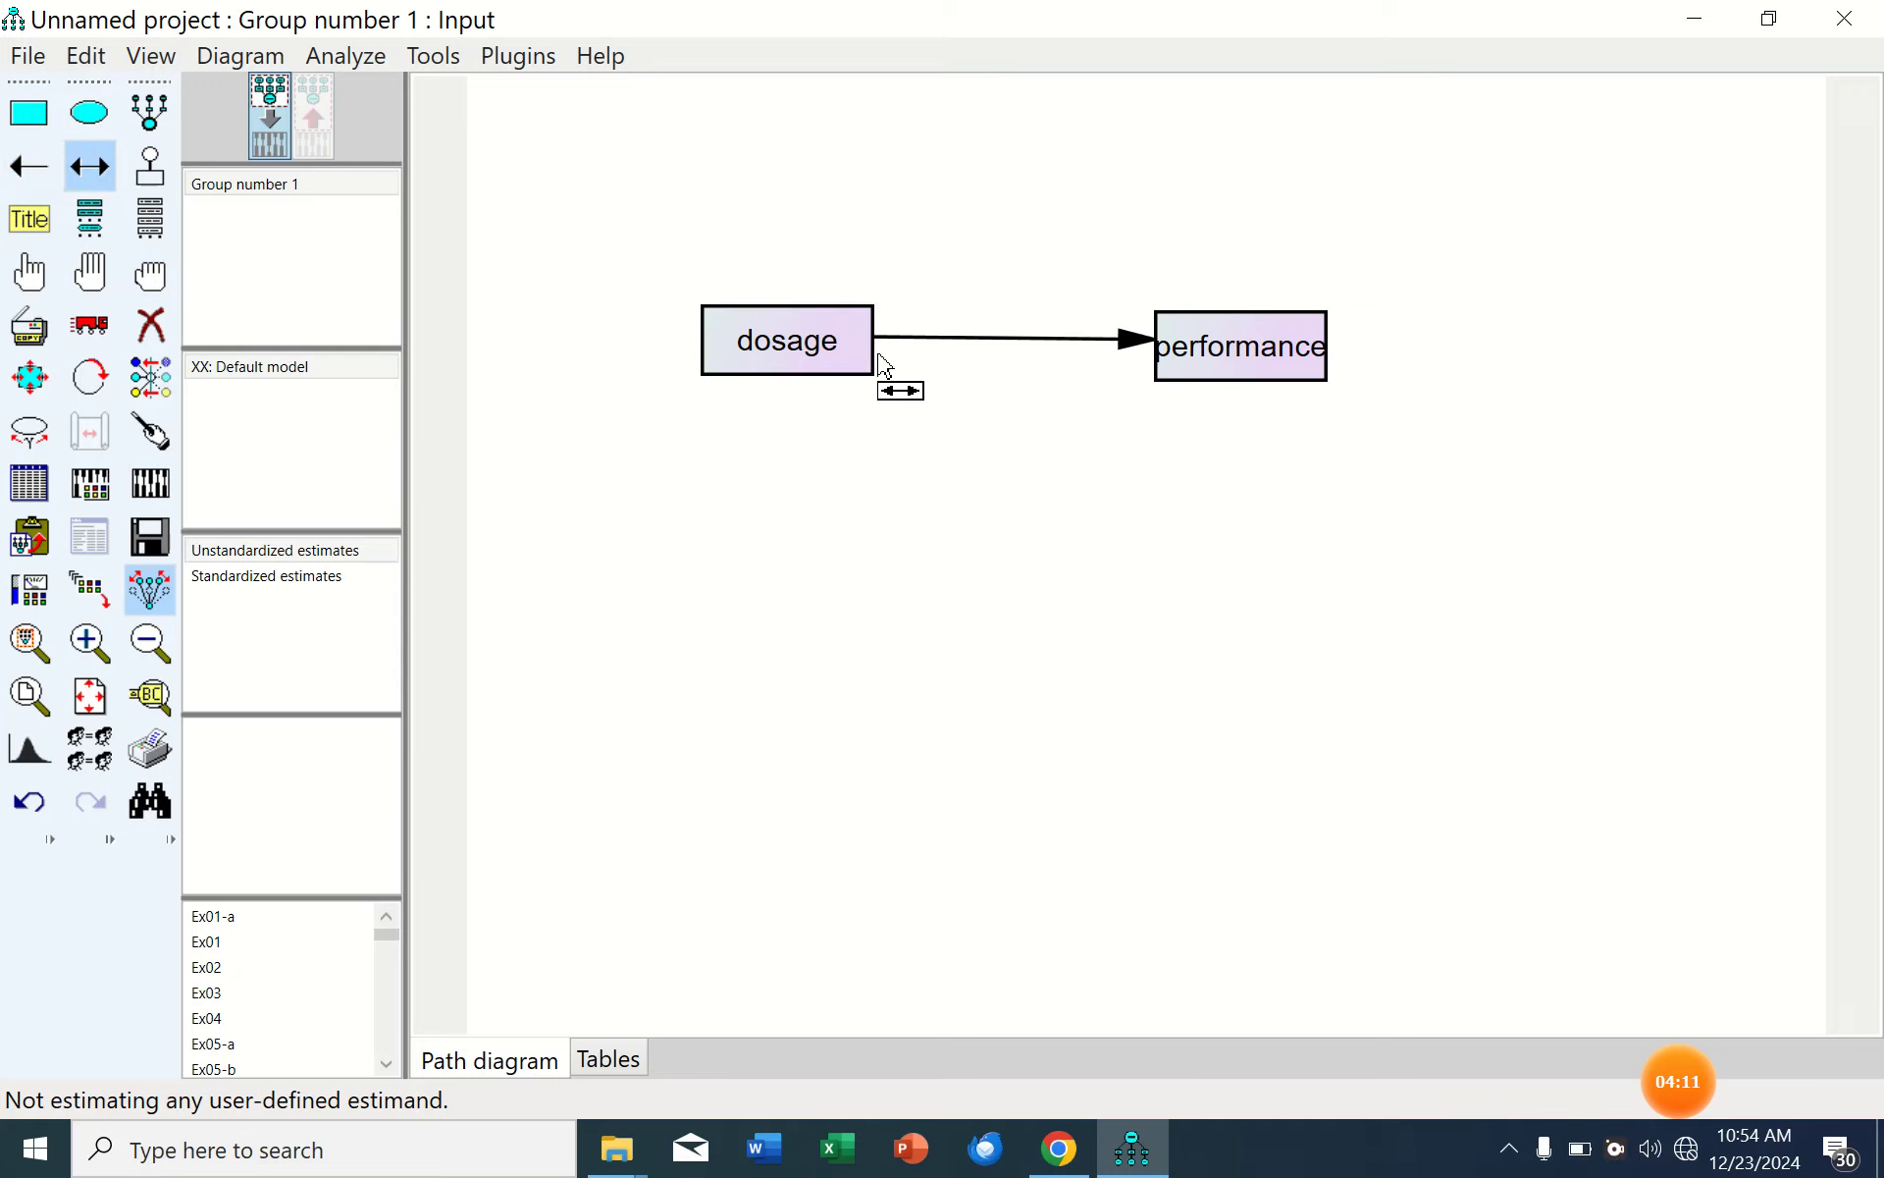
{"action": "left_click_drag", "start_coordinate": [865, 357], "coordinate": [1241, 359]}
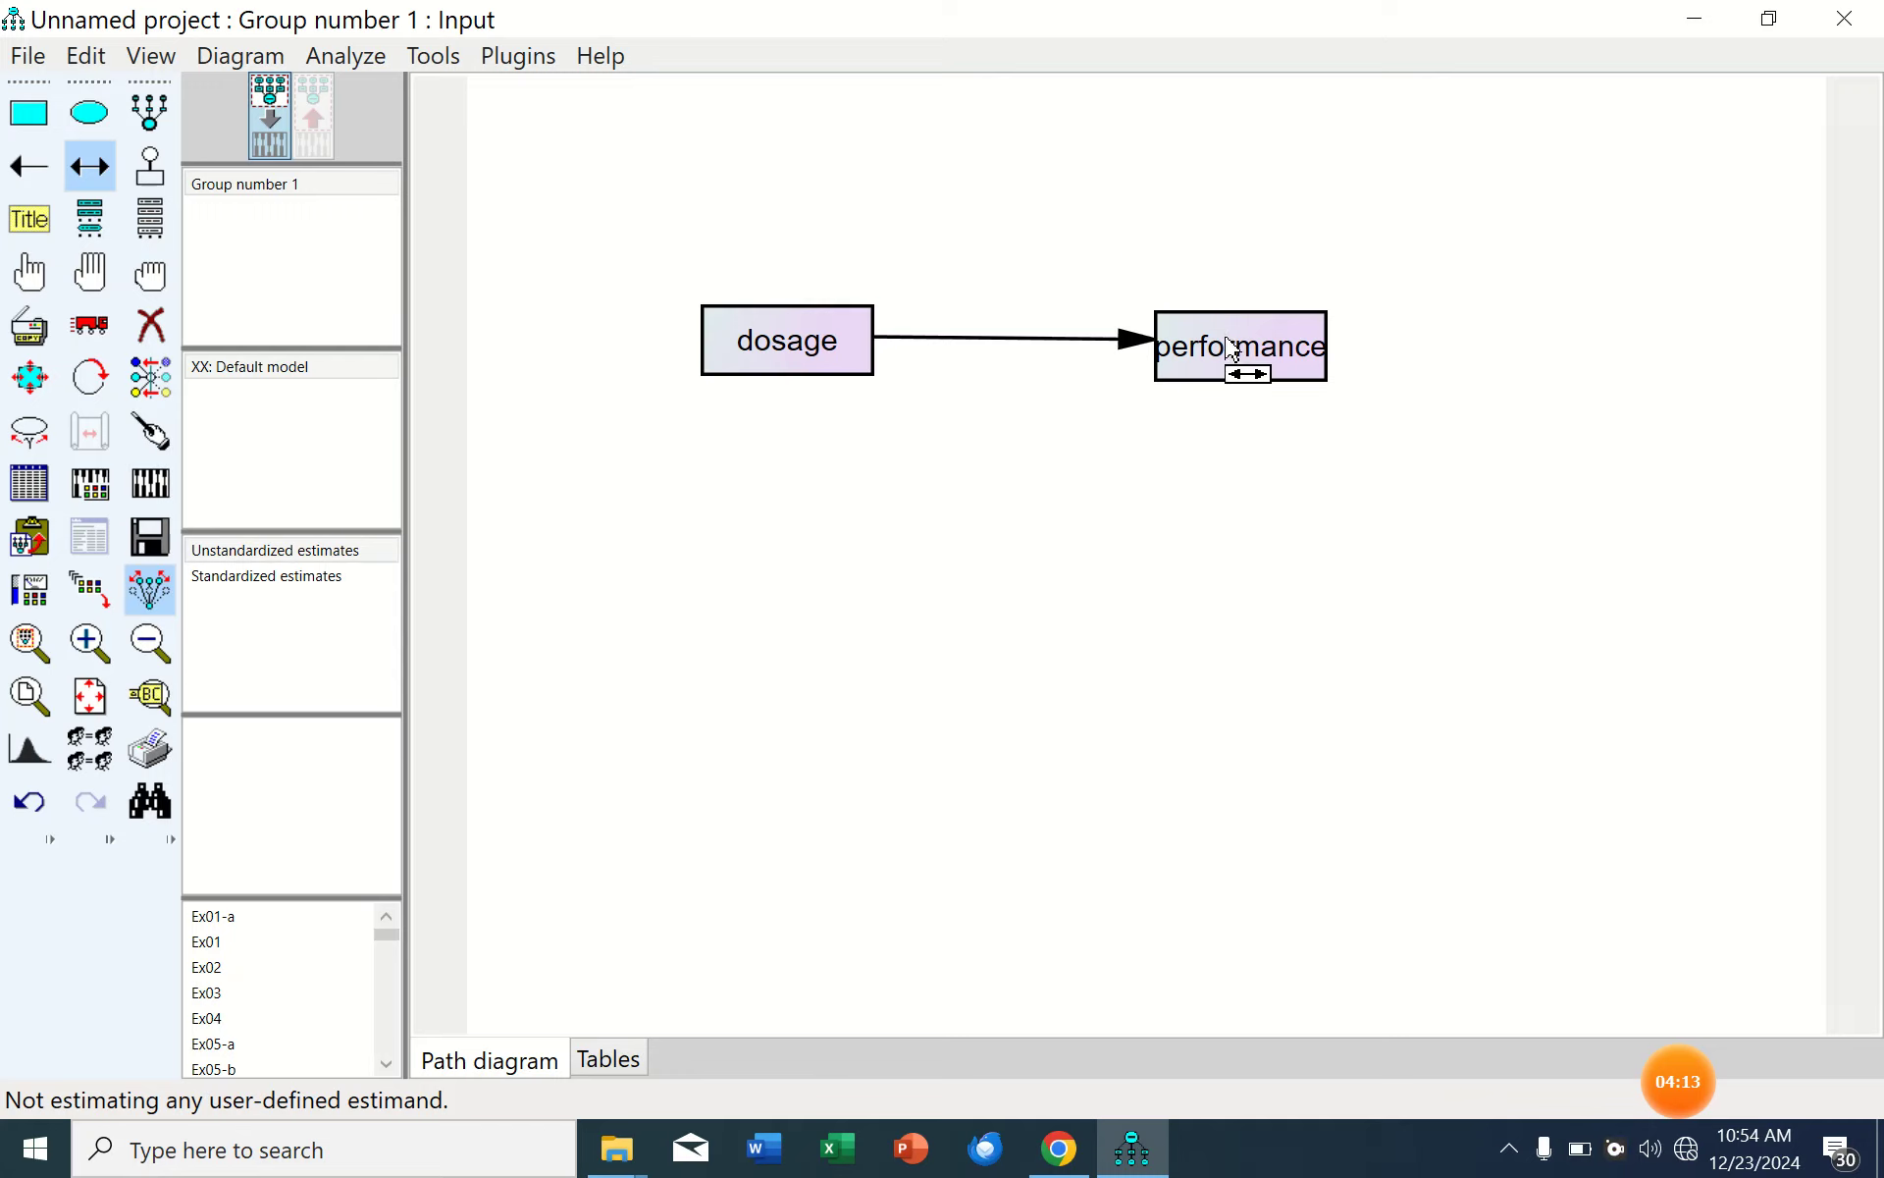
{"action": "left_click_drag", "start_coordinate": [728, 358], "coordinate": [1238, 368]}
{"action": "left_click_drag", "start_coordinate": [831, 338], "coordinate": [1275, 403]}
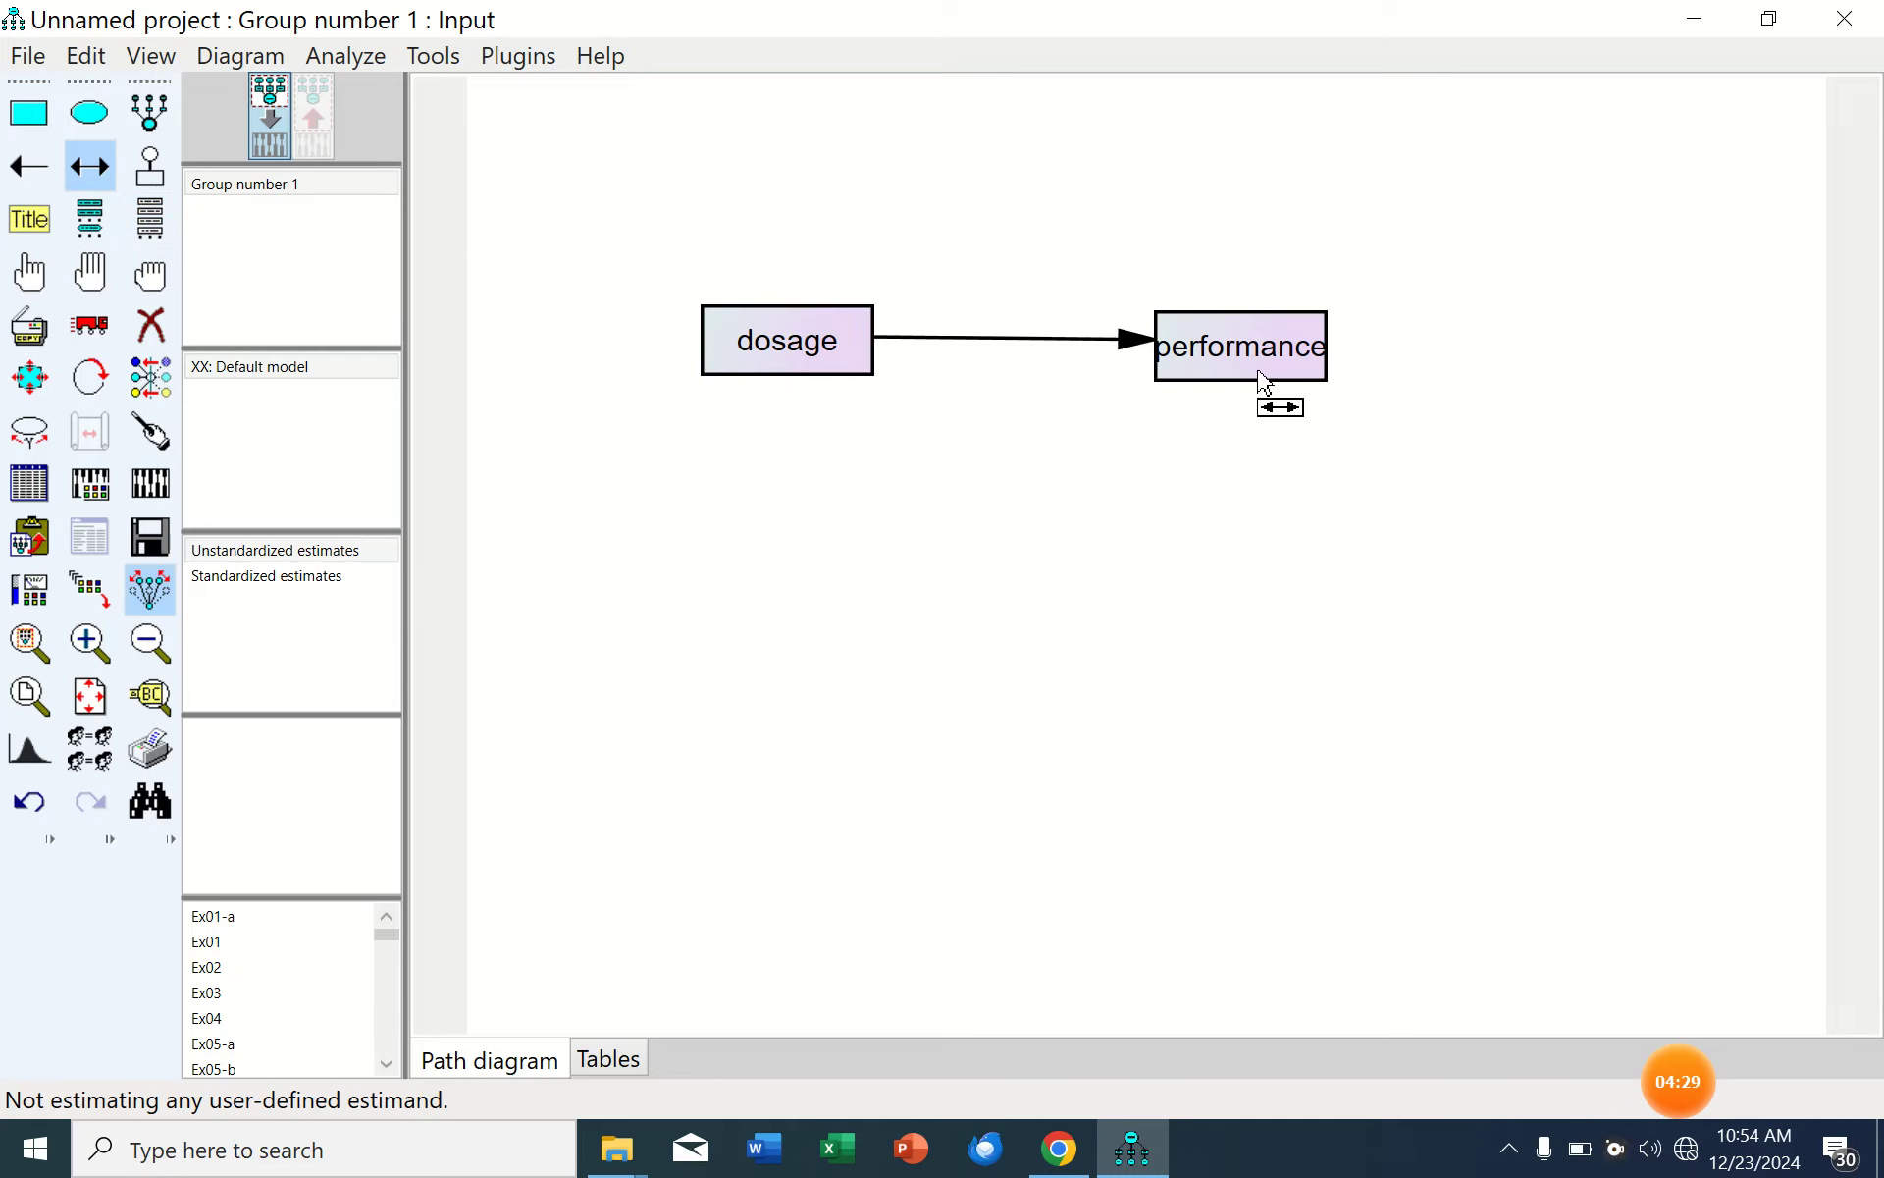
Enable standardized estimates in the output options of the analysis properties.
{"action": "left_click", "coordinate": [86, 493]}
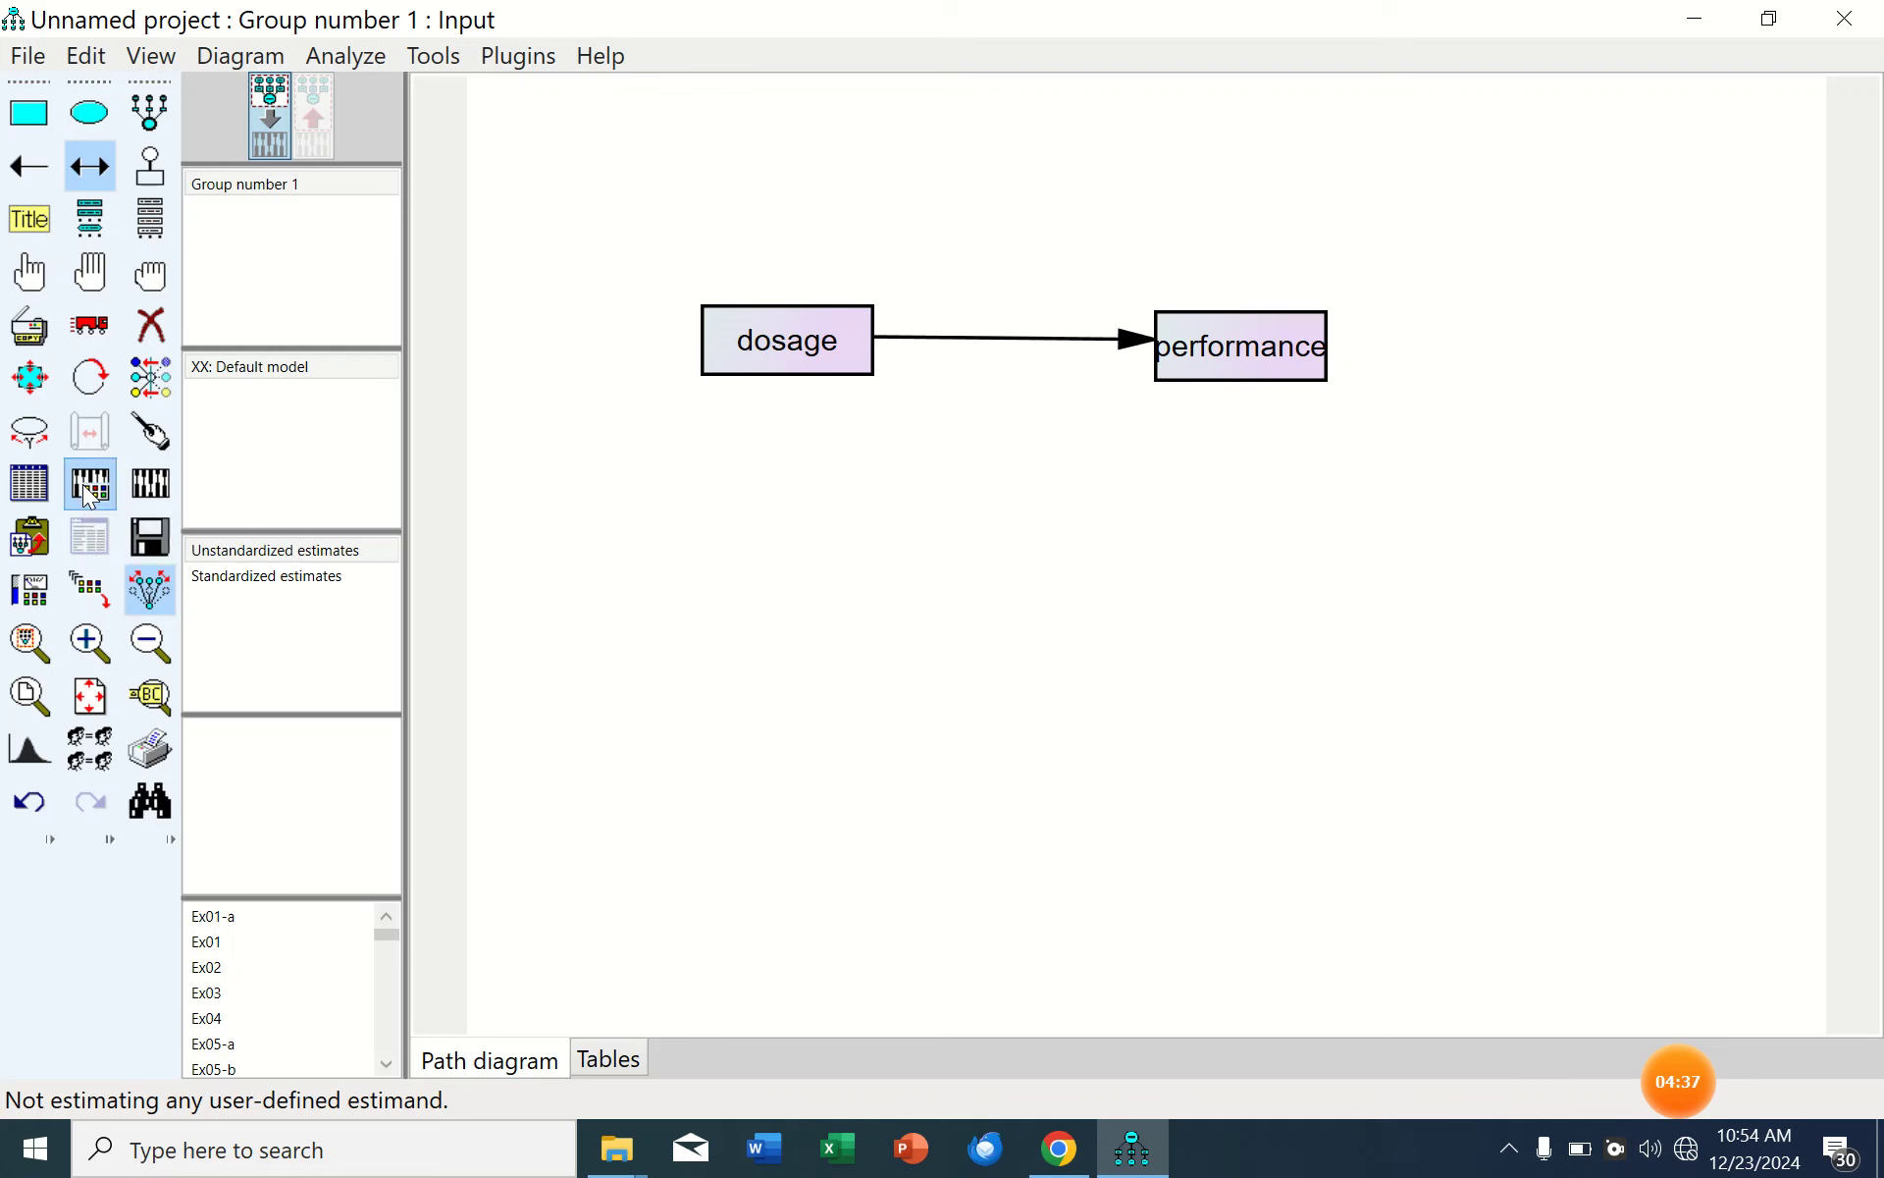
{"action": "left_click", "coordinate": [446, 169]}
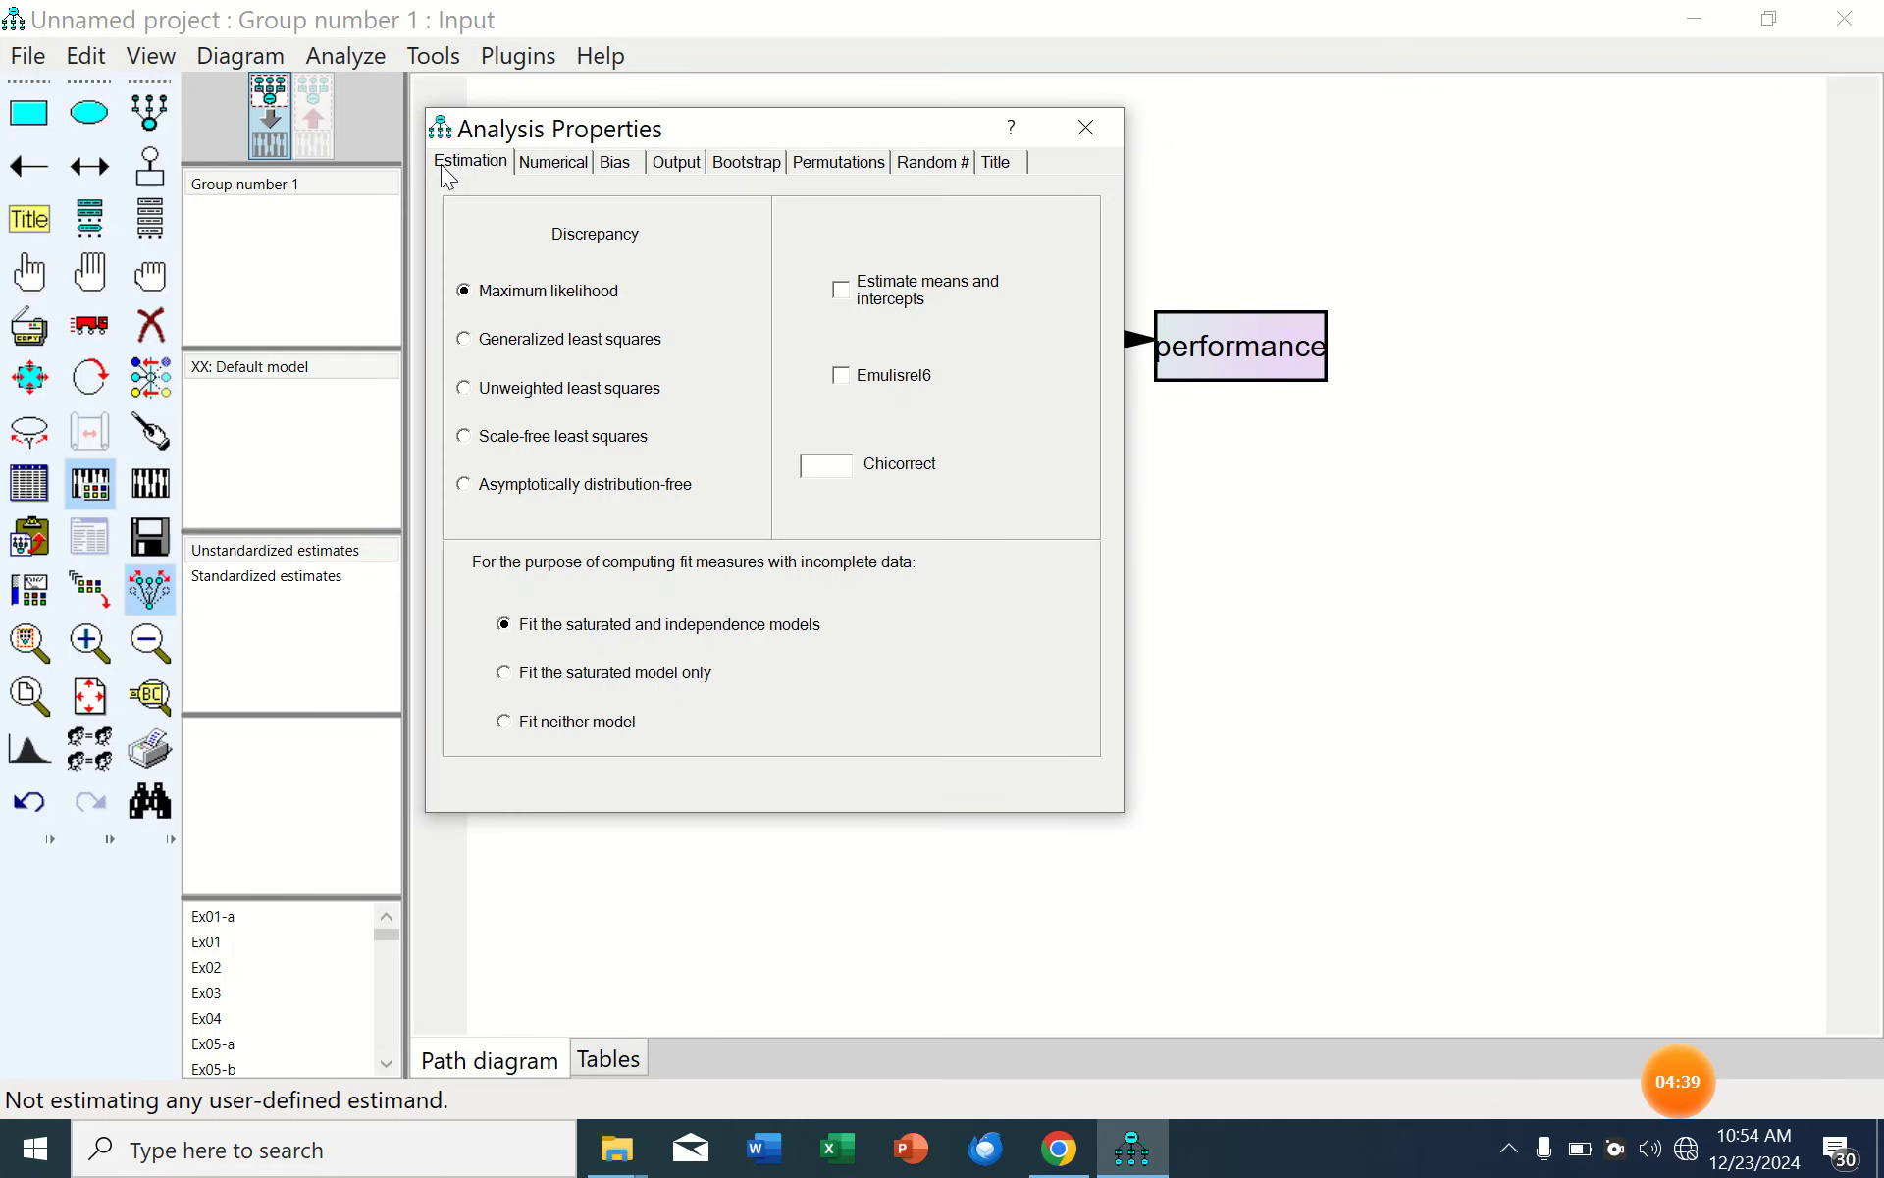
{"action": "left_click", "coordinate": [682, 165]}
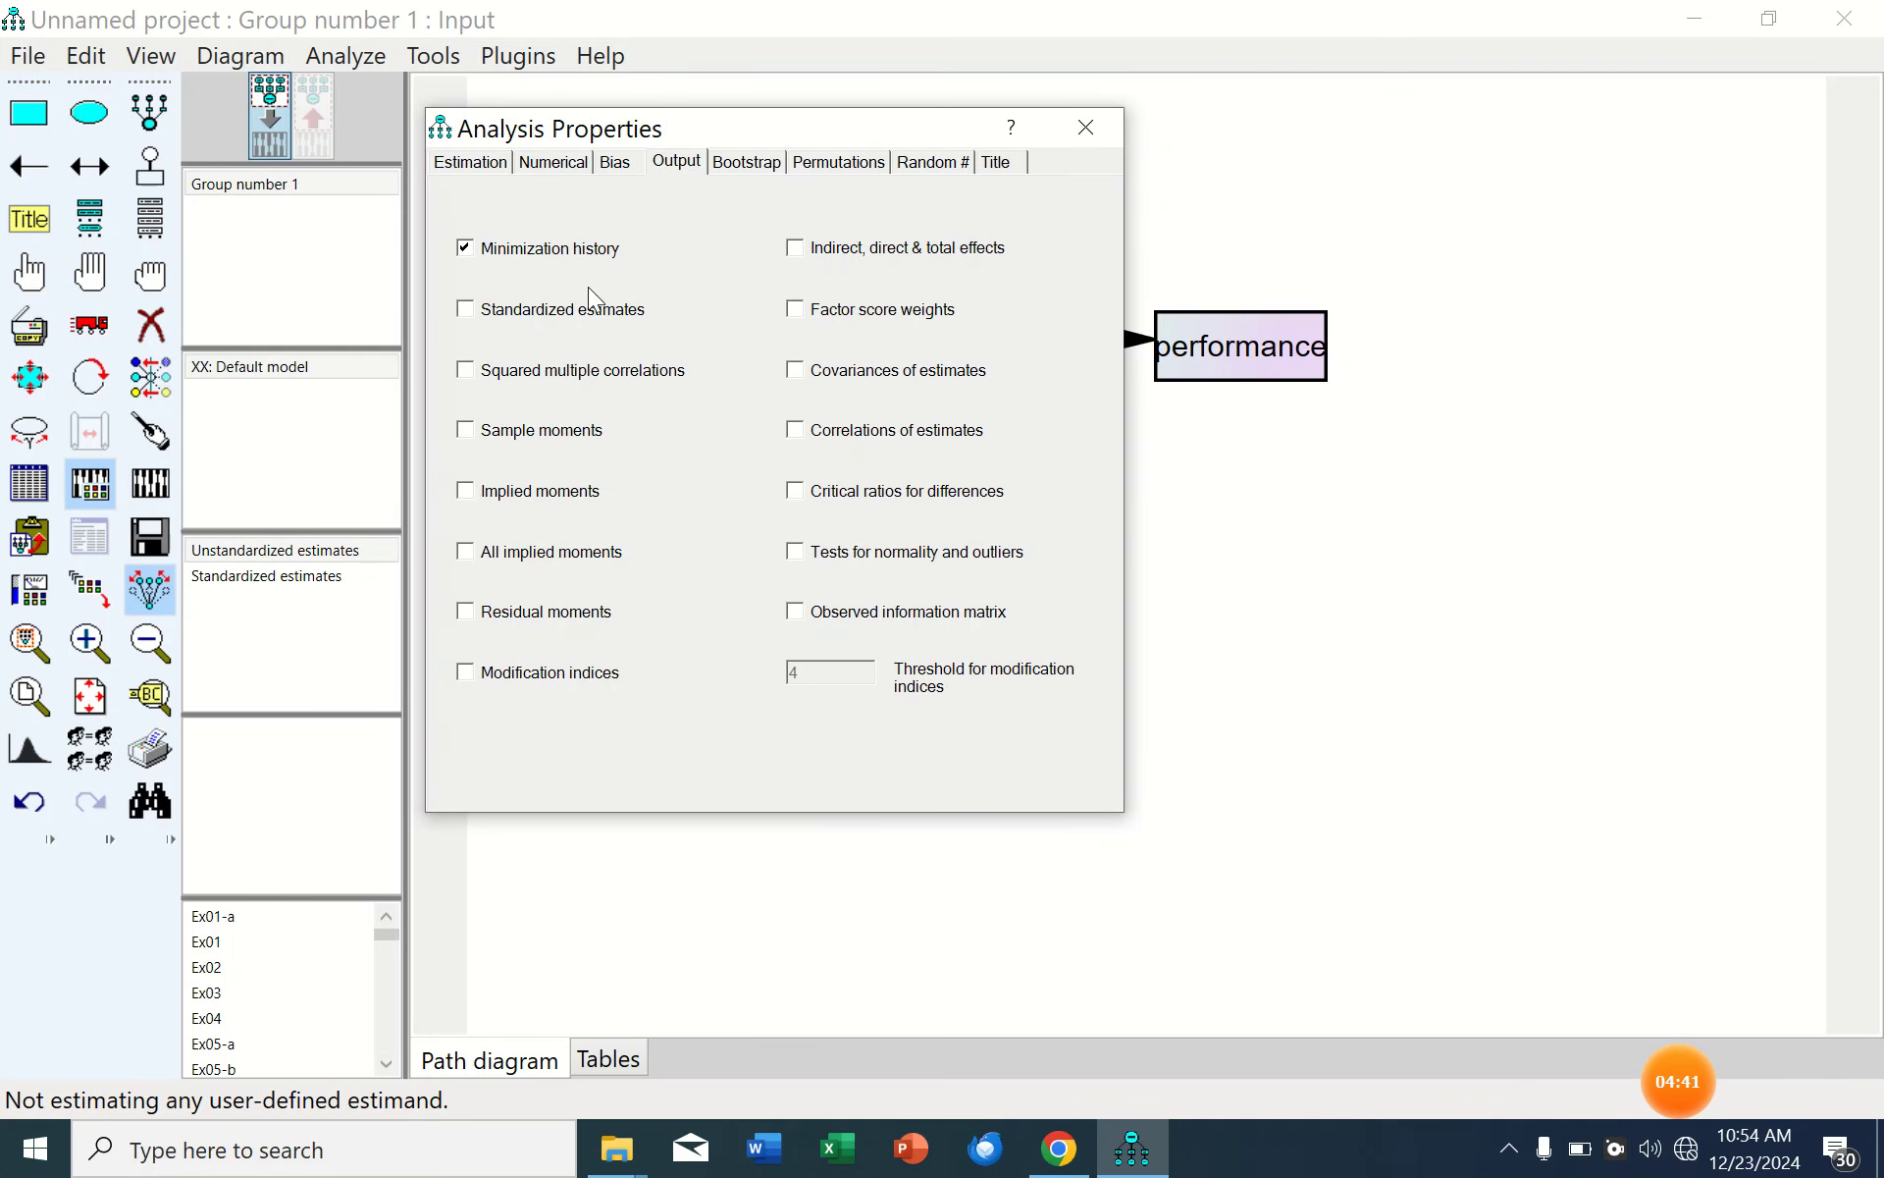
{"action": "left_click", "coordinate": [552, 312]}
{"action": "left_click", "coordinate": [1091, 127]}
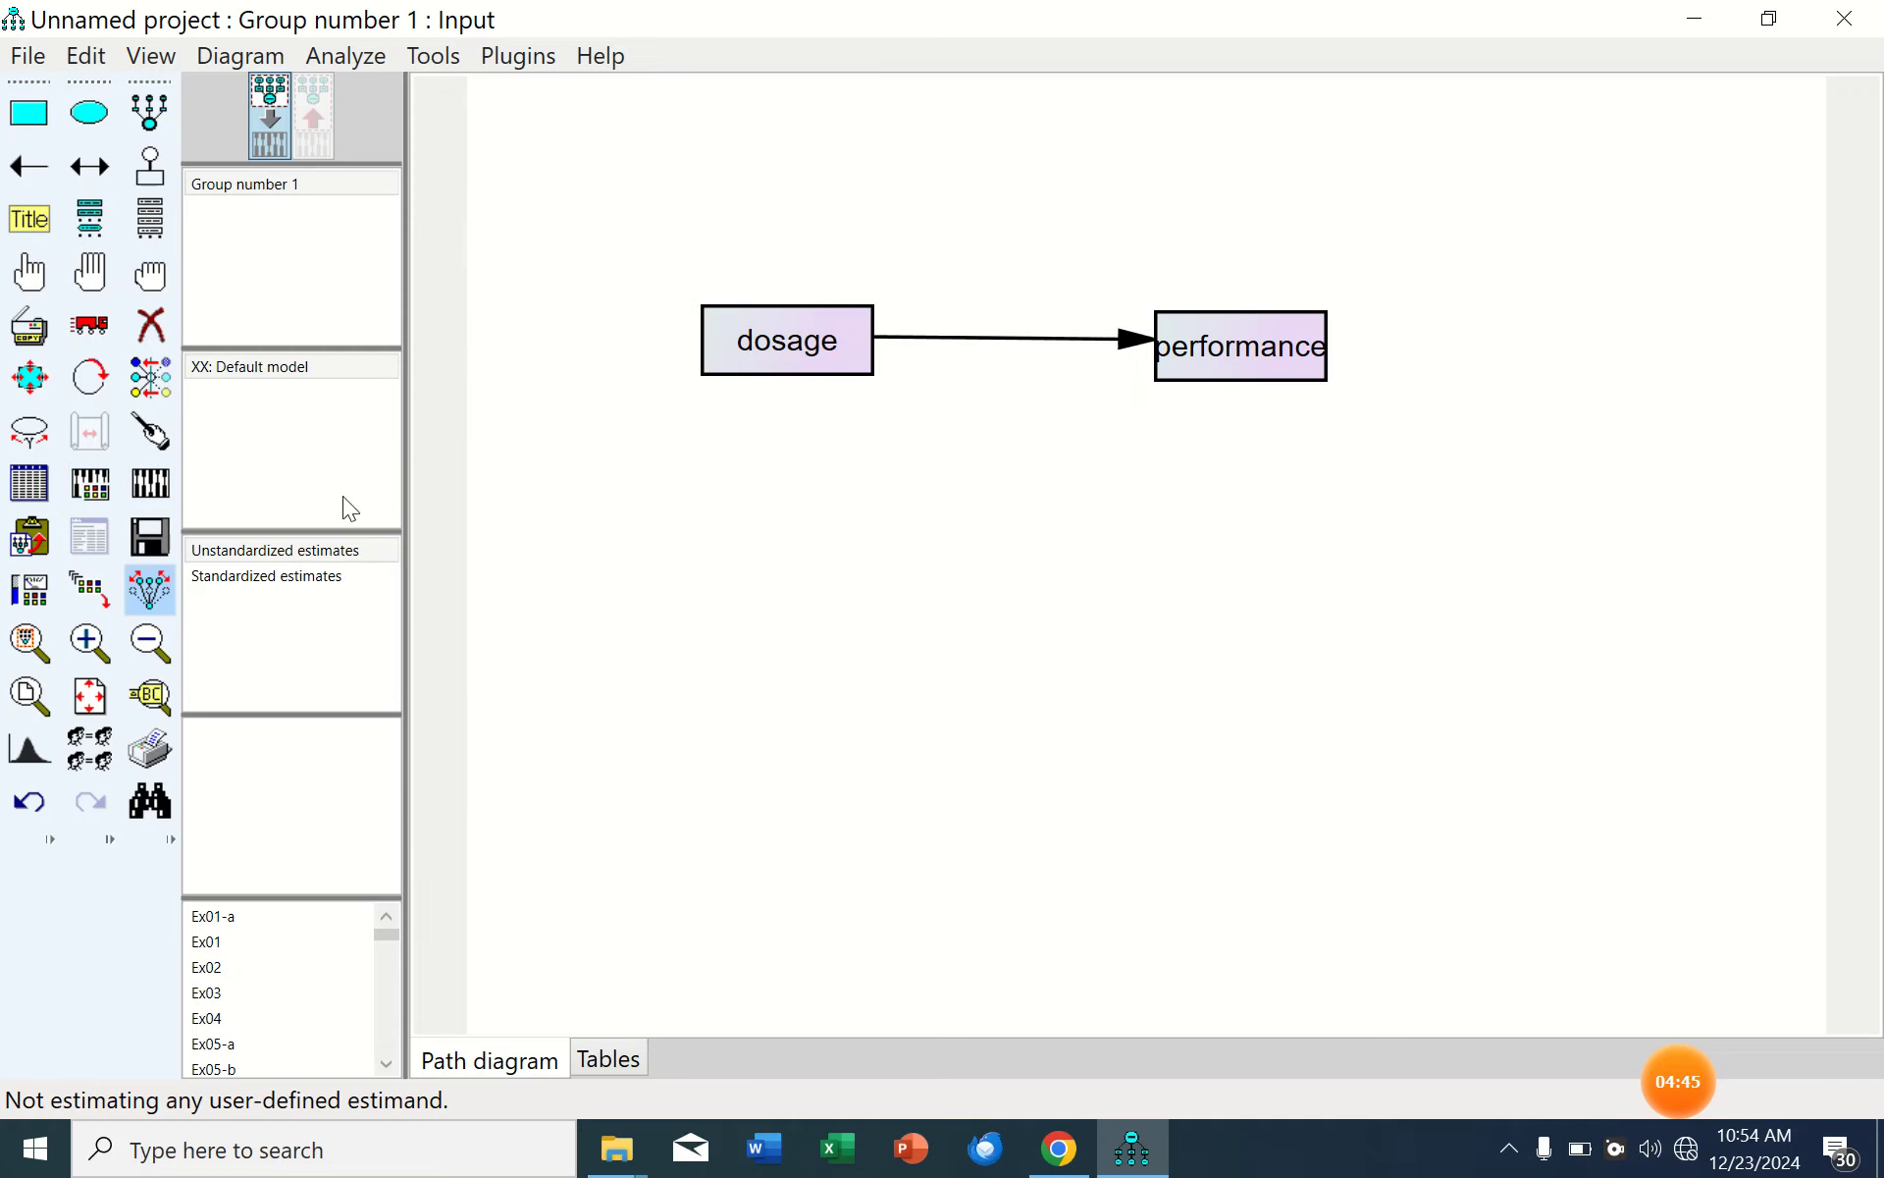
Try to calculate the estimates for the unsaved dosage–performance model and dismiss the message.
{"action": "left_click", "coordinate": [151, 483]}
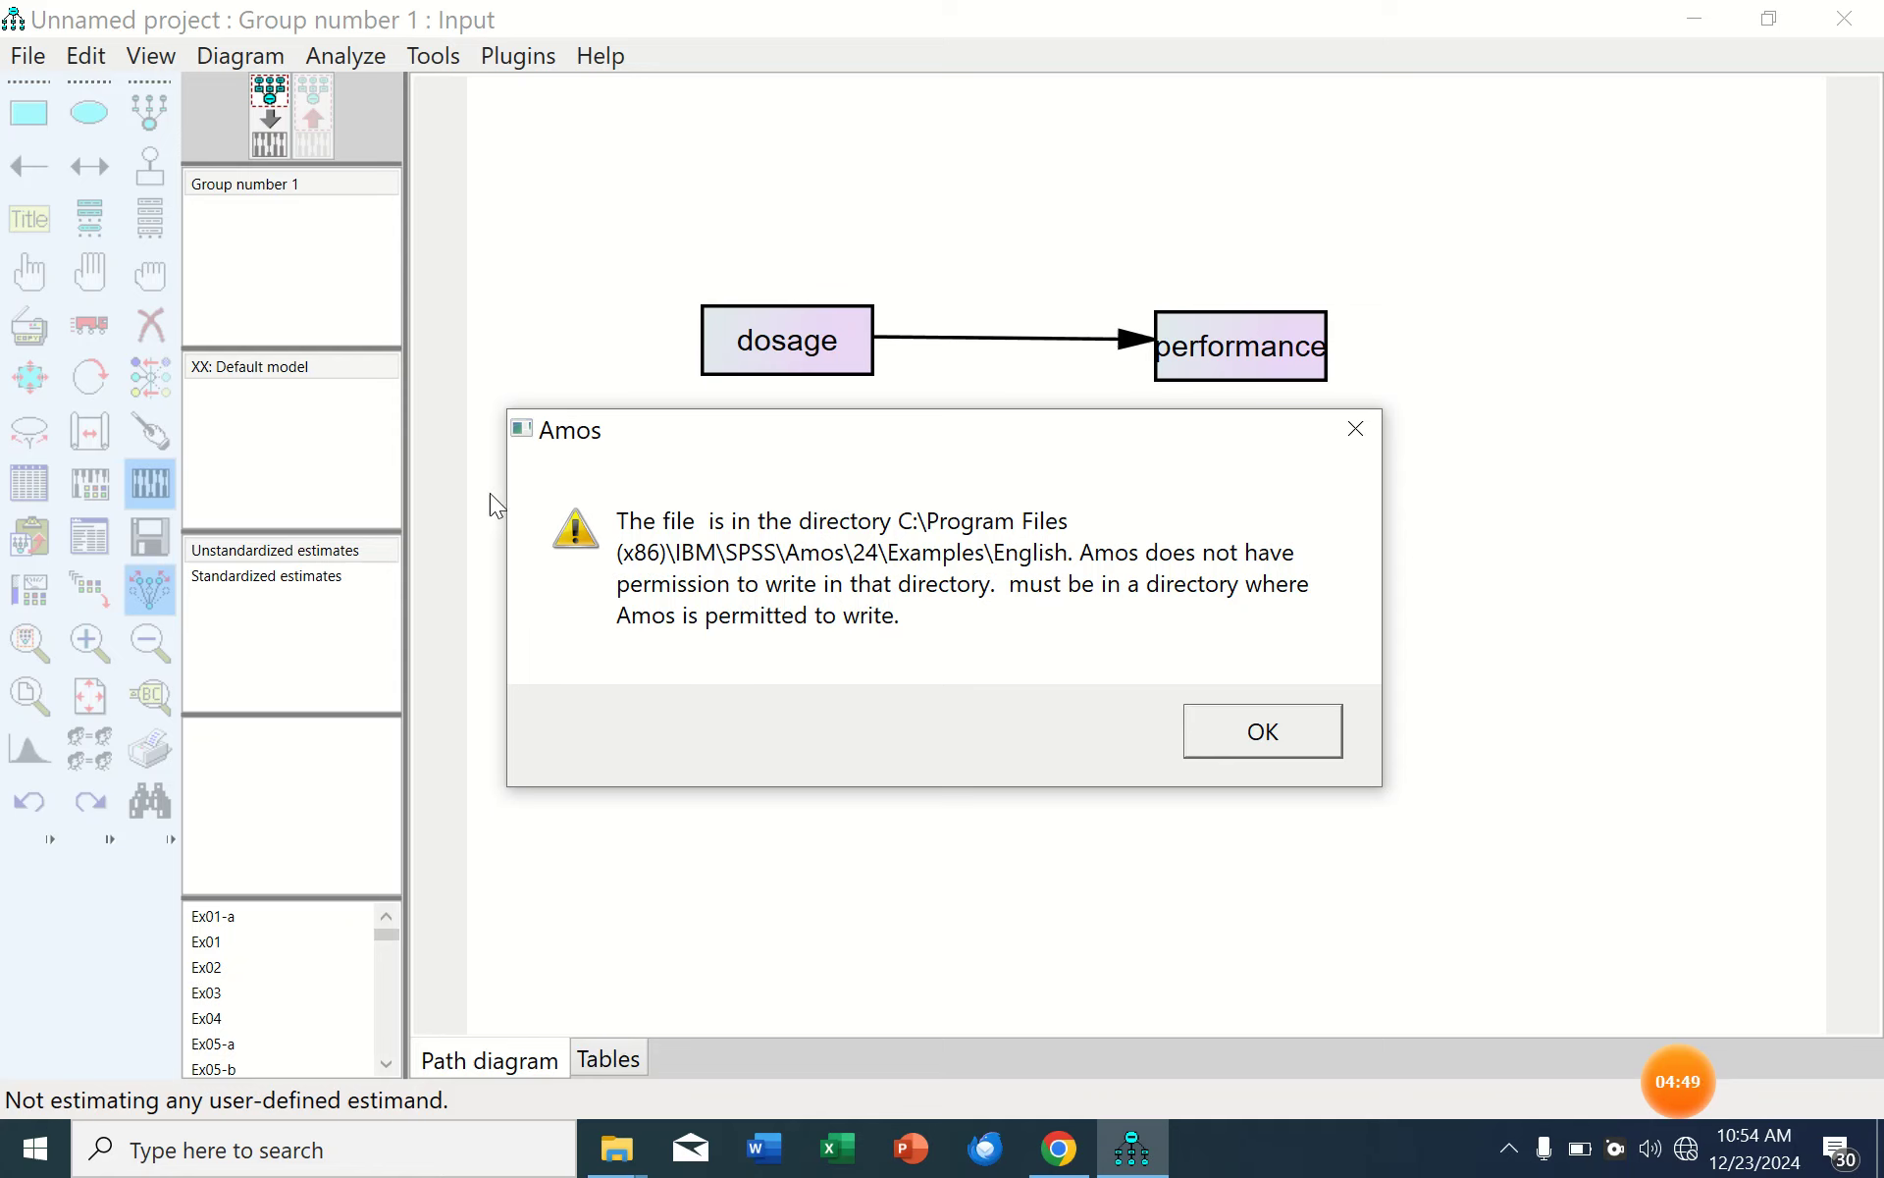
{"action": "left_click", "coordinate": [1266, 736]}
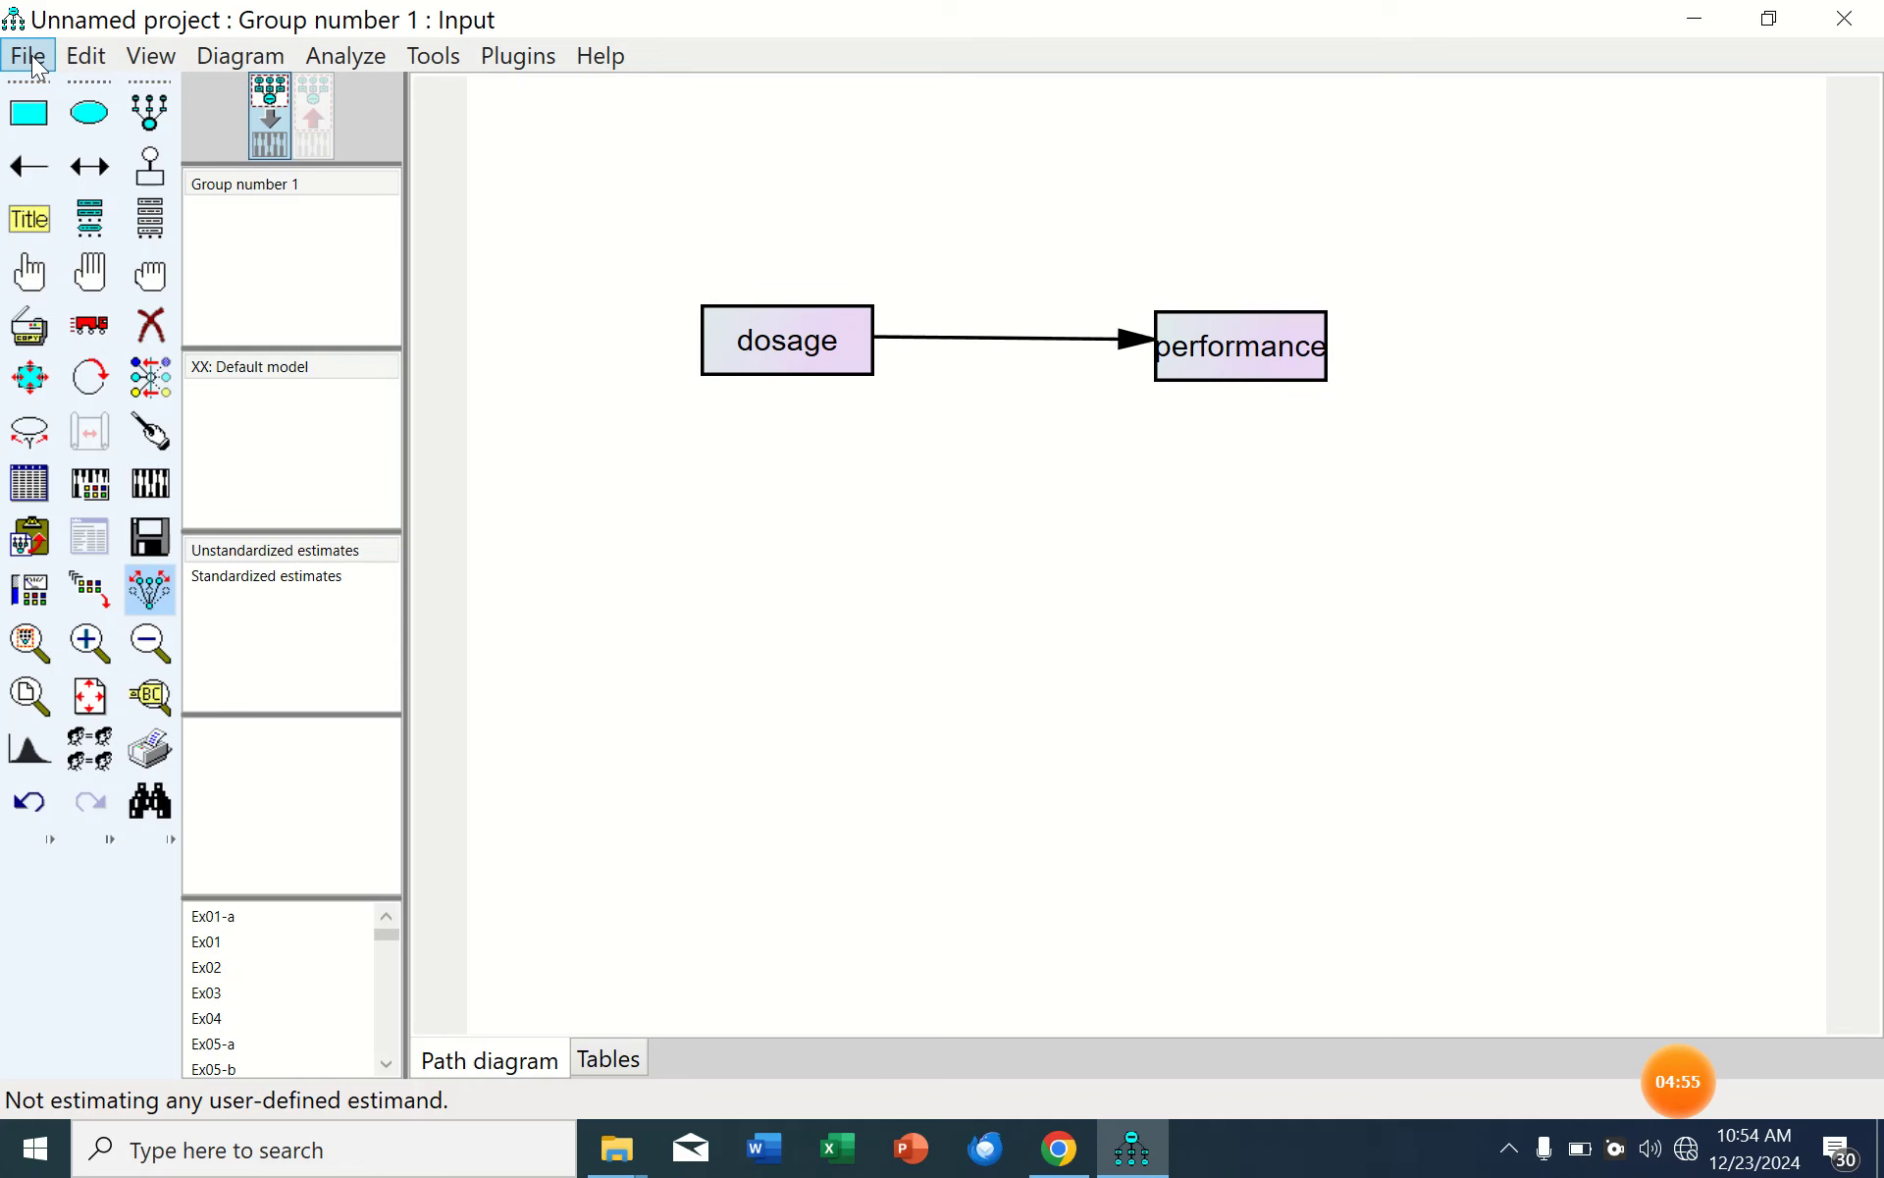
Save the project as "amos tutorials" in the SEM folder on the Desktop.
{"action": "left_click", "coordinate": [30, 57]}
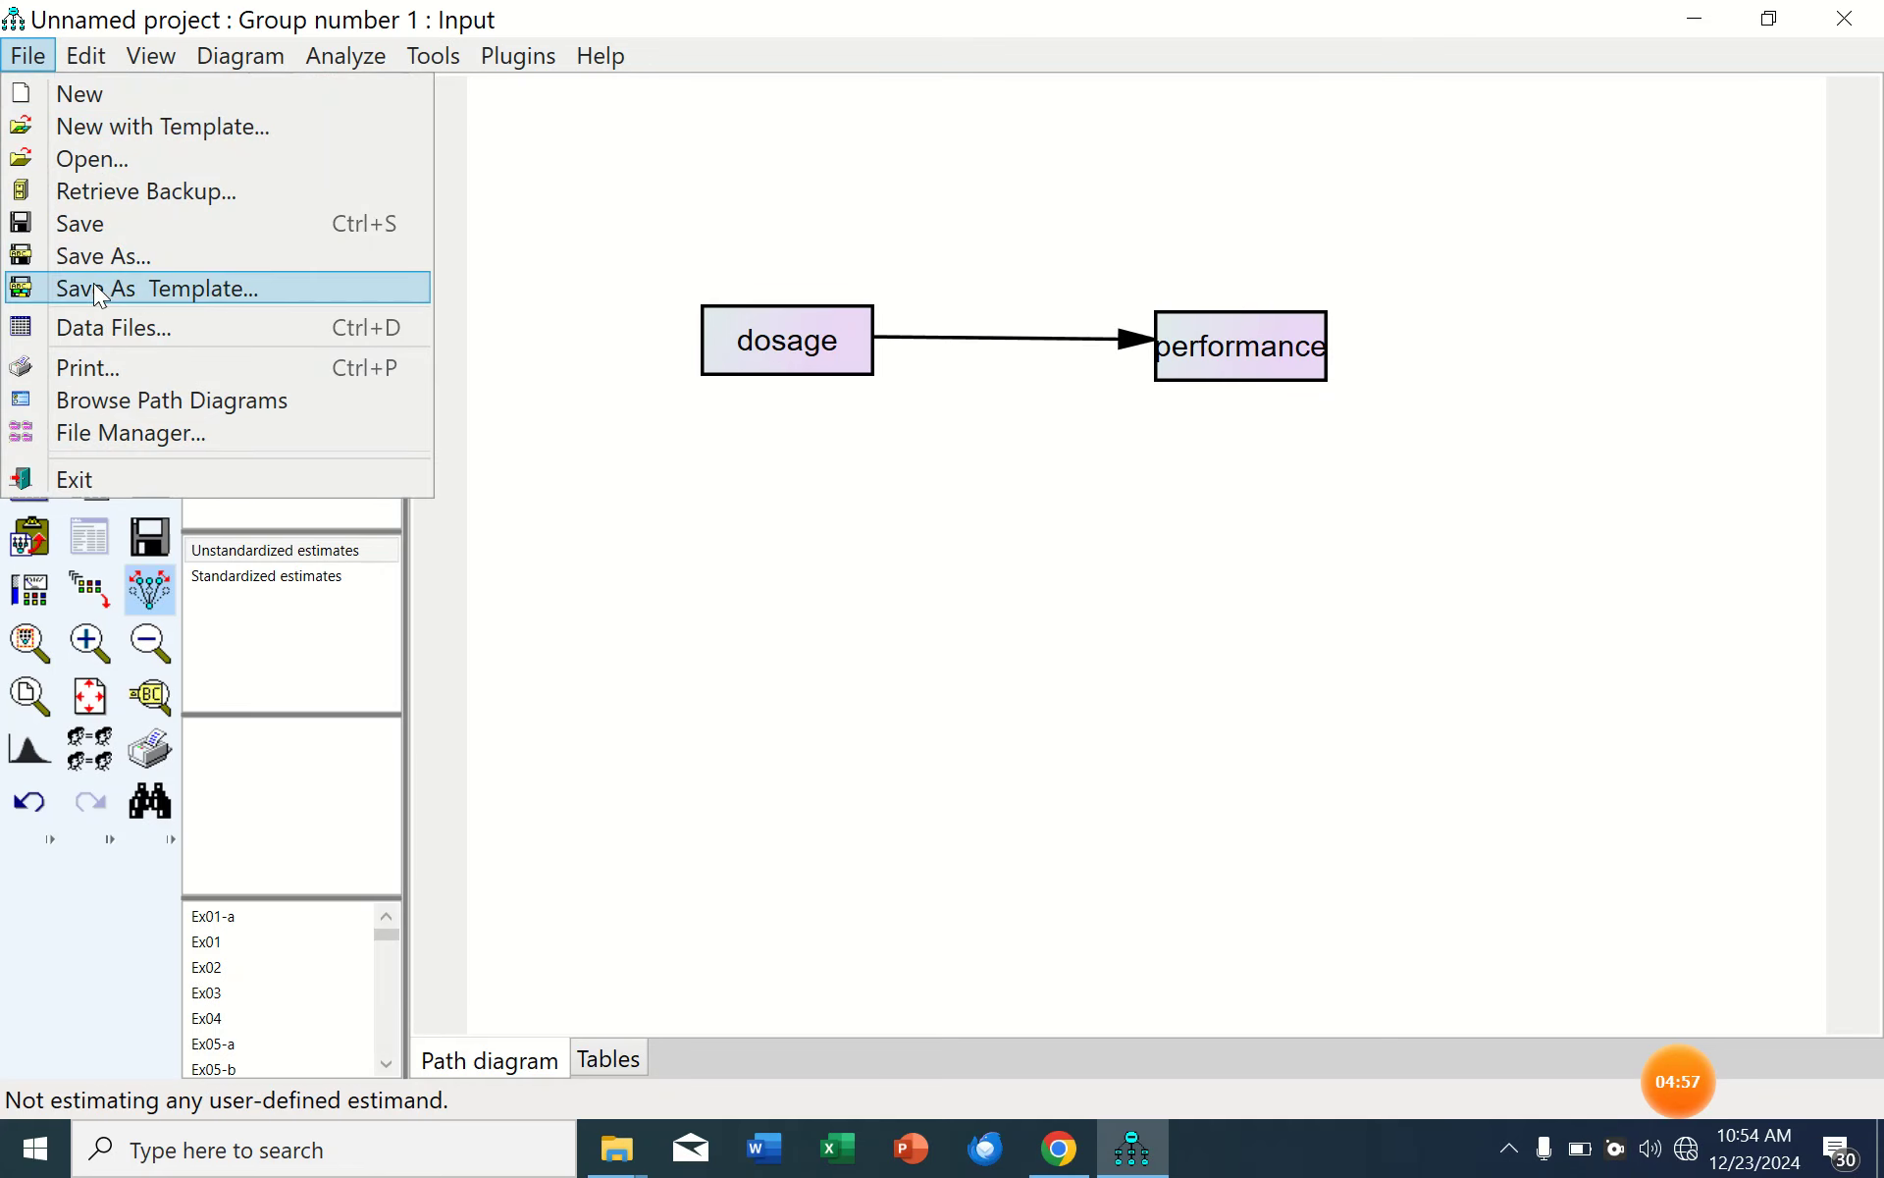
{"action": "left_click", "coordinate": [99, 256]}
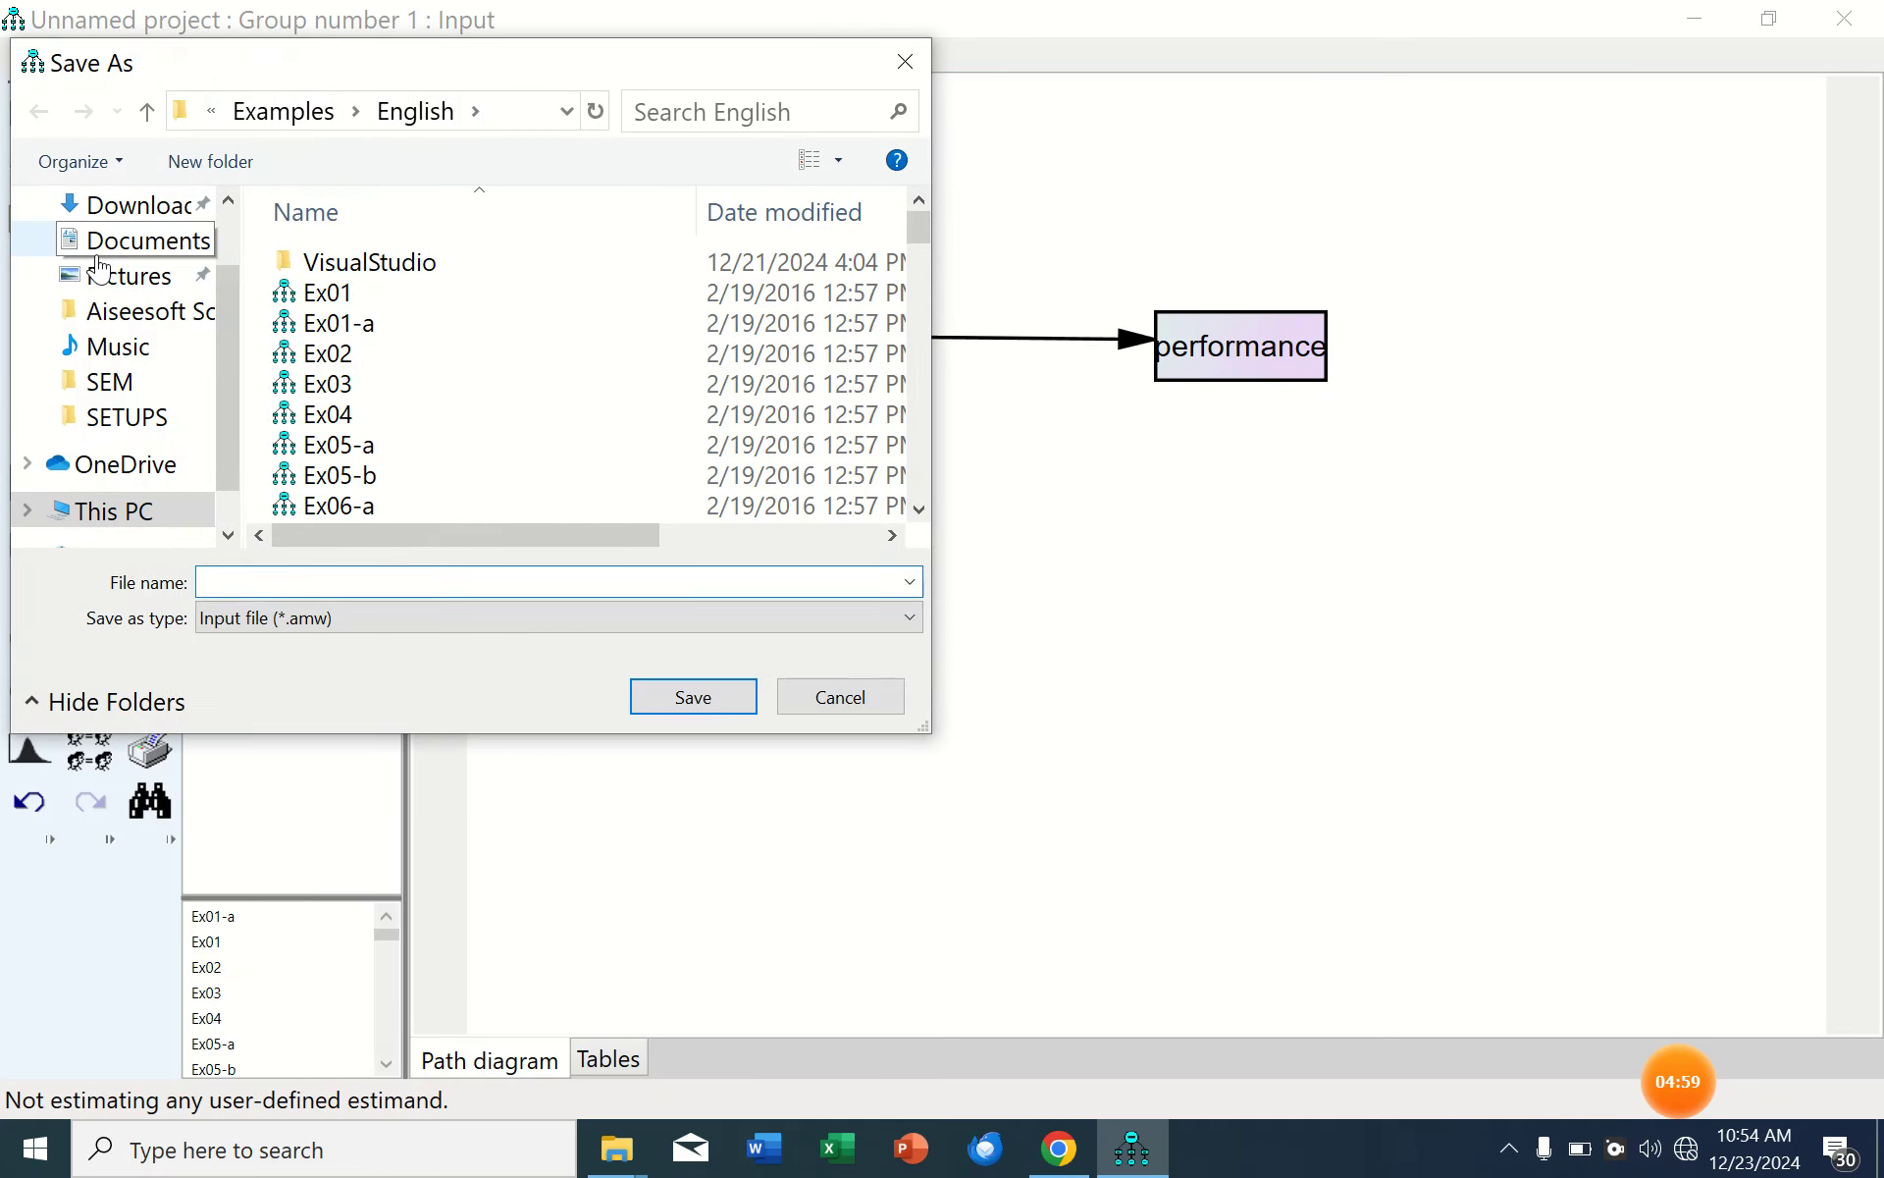
{"action": "left_click", "coordinate": [138, 386]}
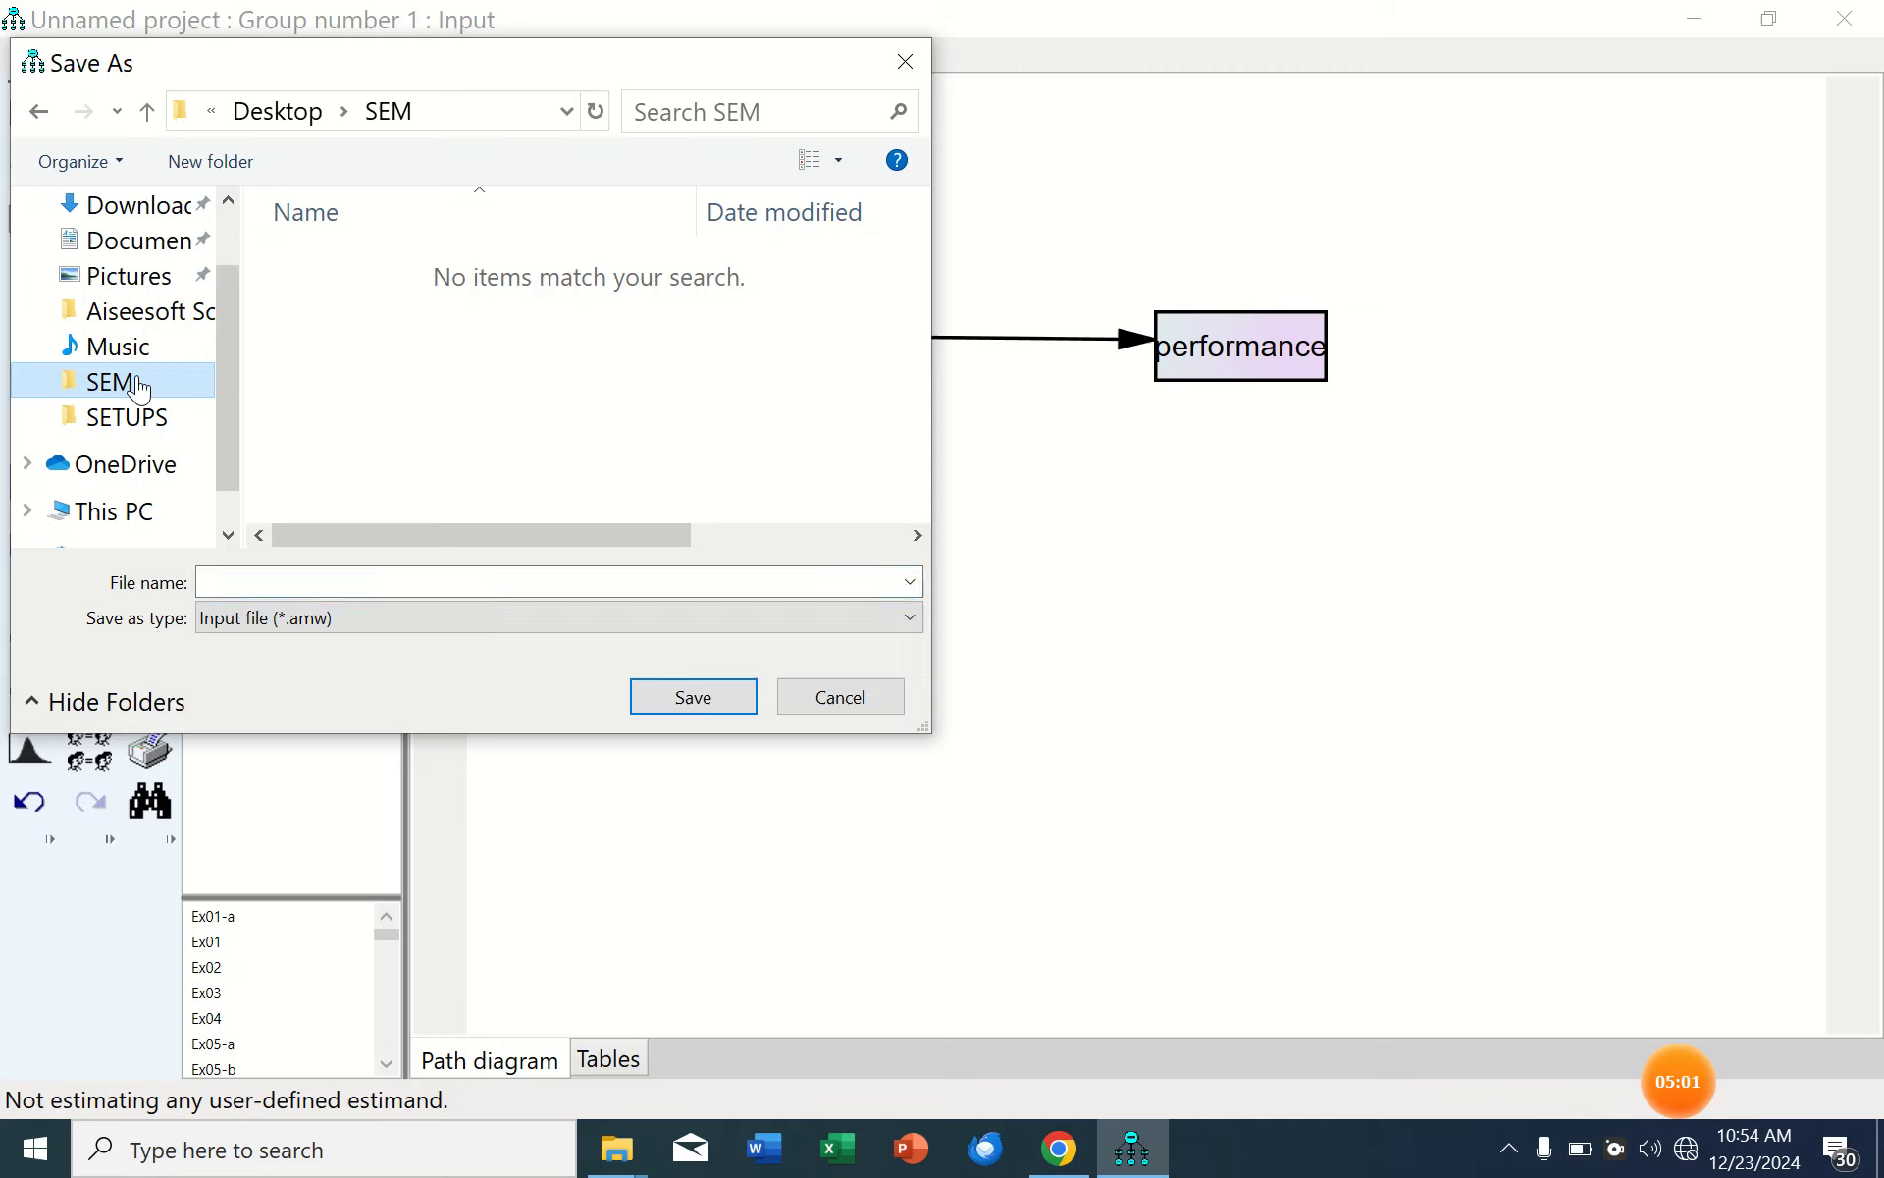
{"action": "left_click", "coordinate": [721, 699]}
{"action": "left_click", "coordinate": [497, 591]}
{"action": "type", "text": "amos tutorials"}
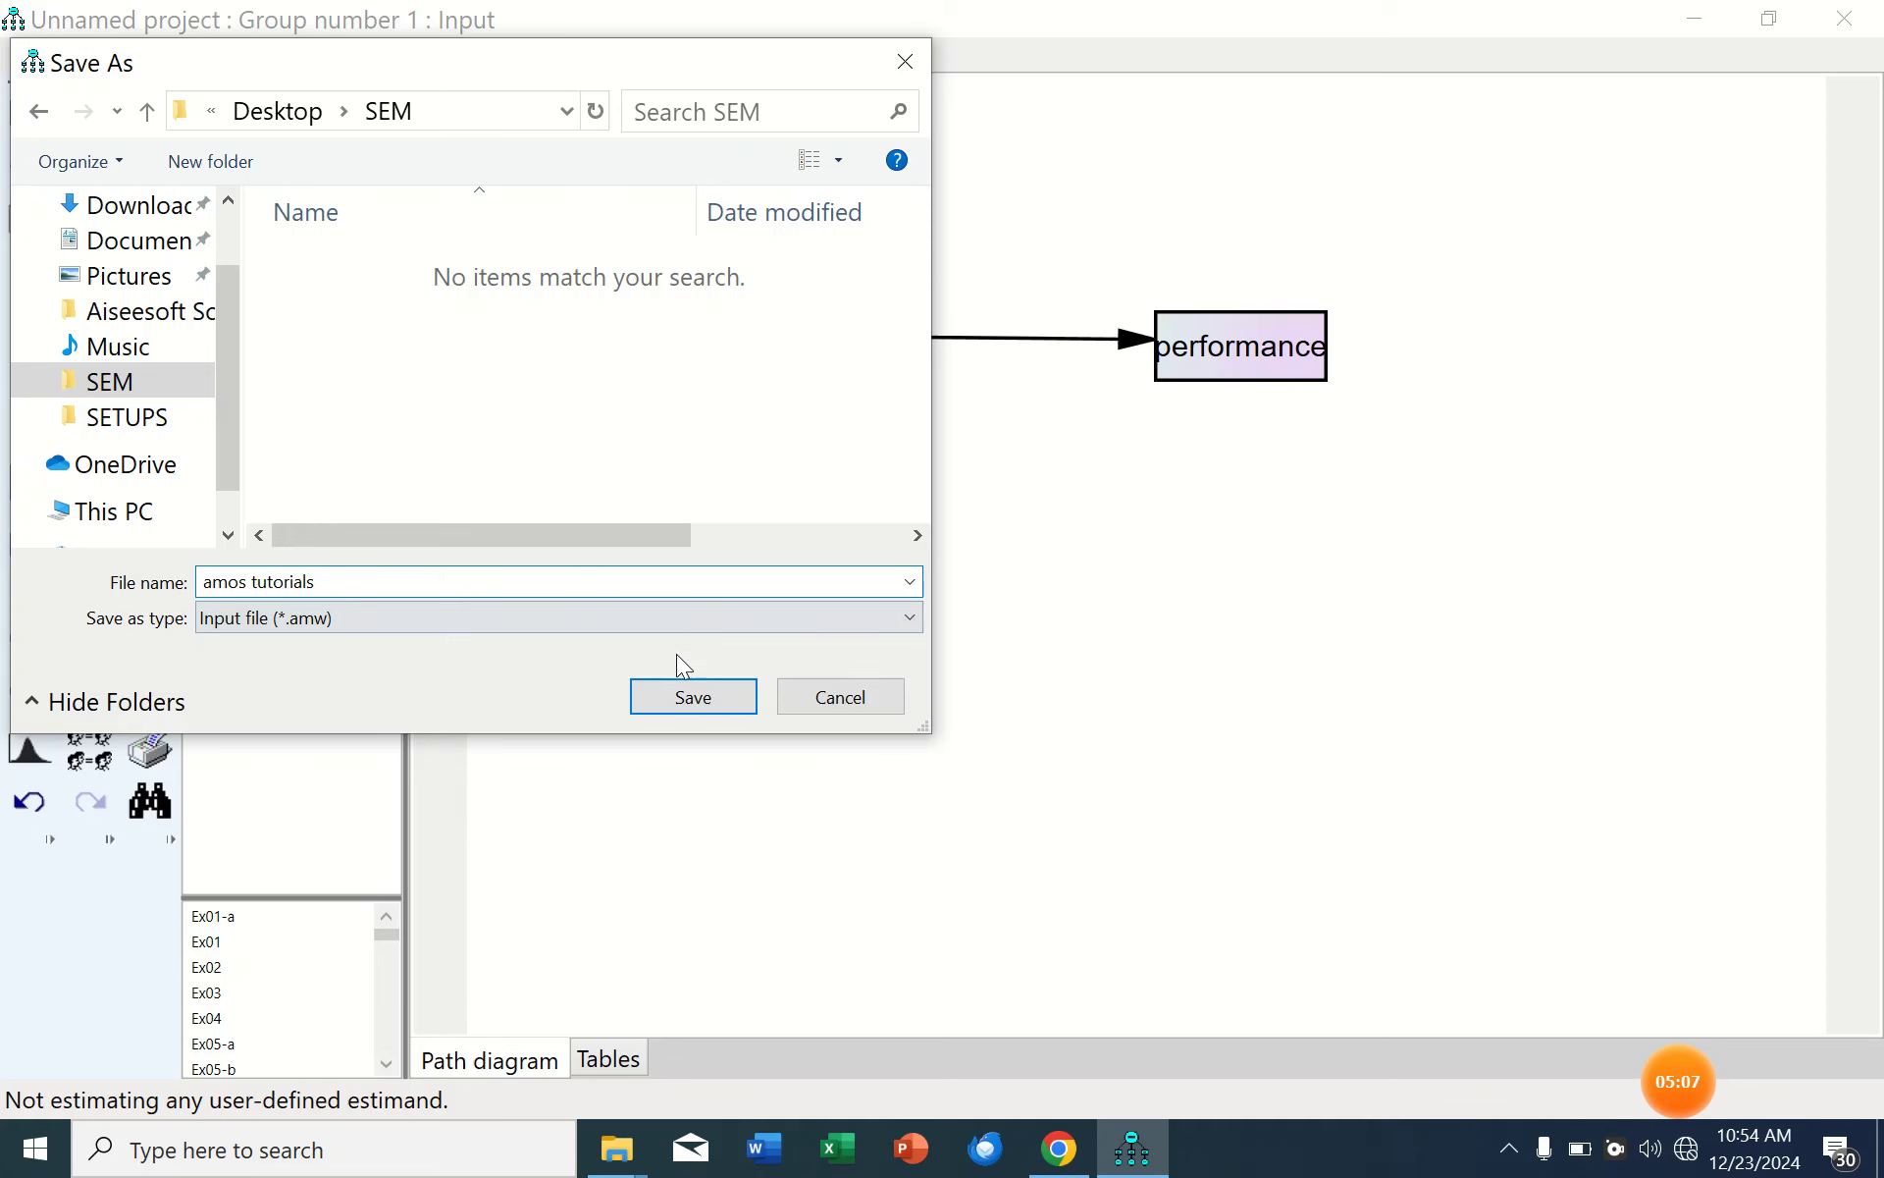
{"action": "left_click", "coordinate": [692, 696]}
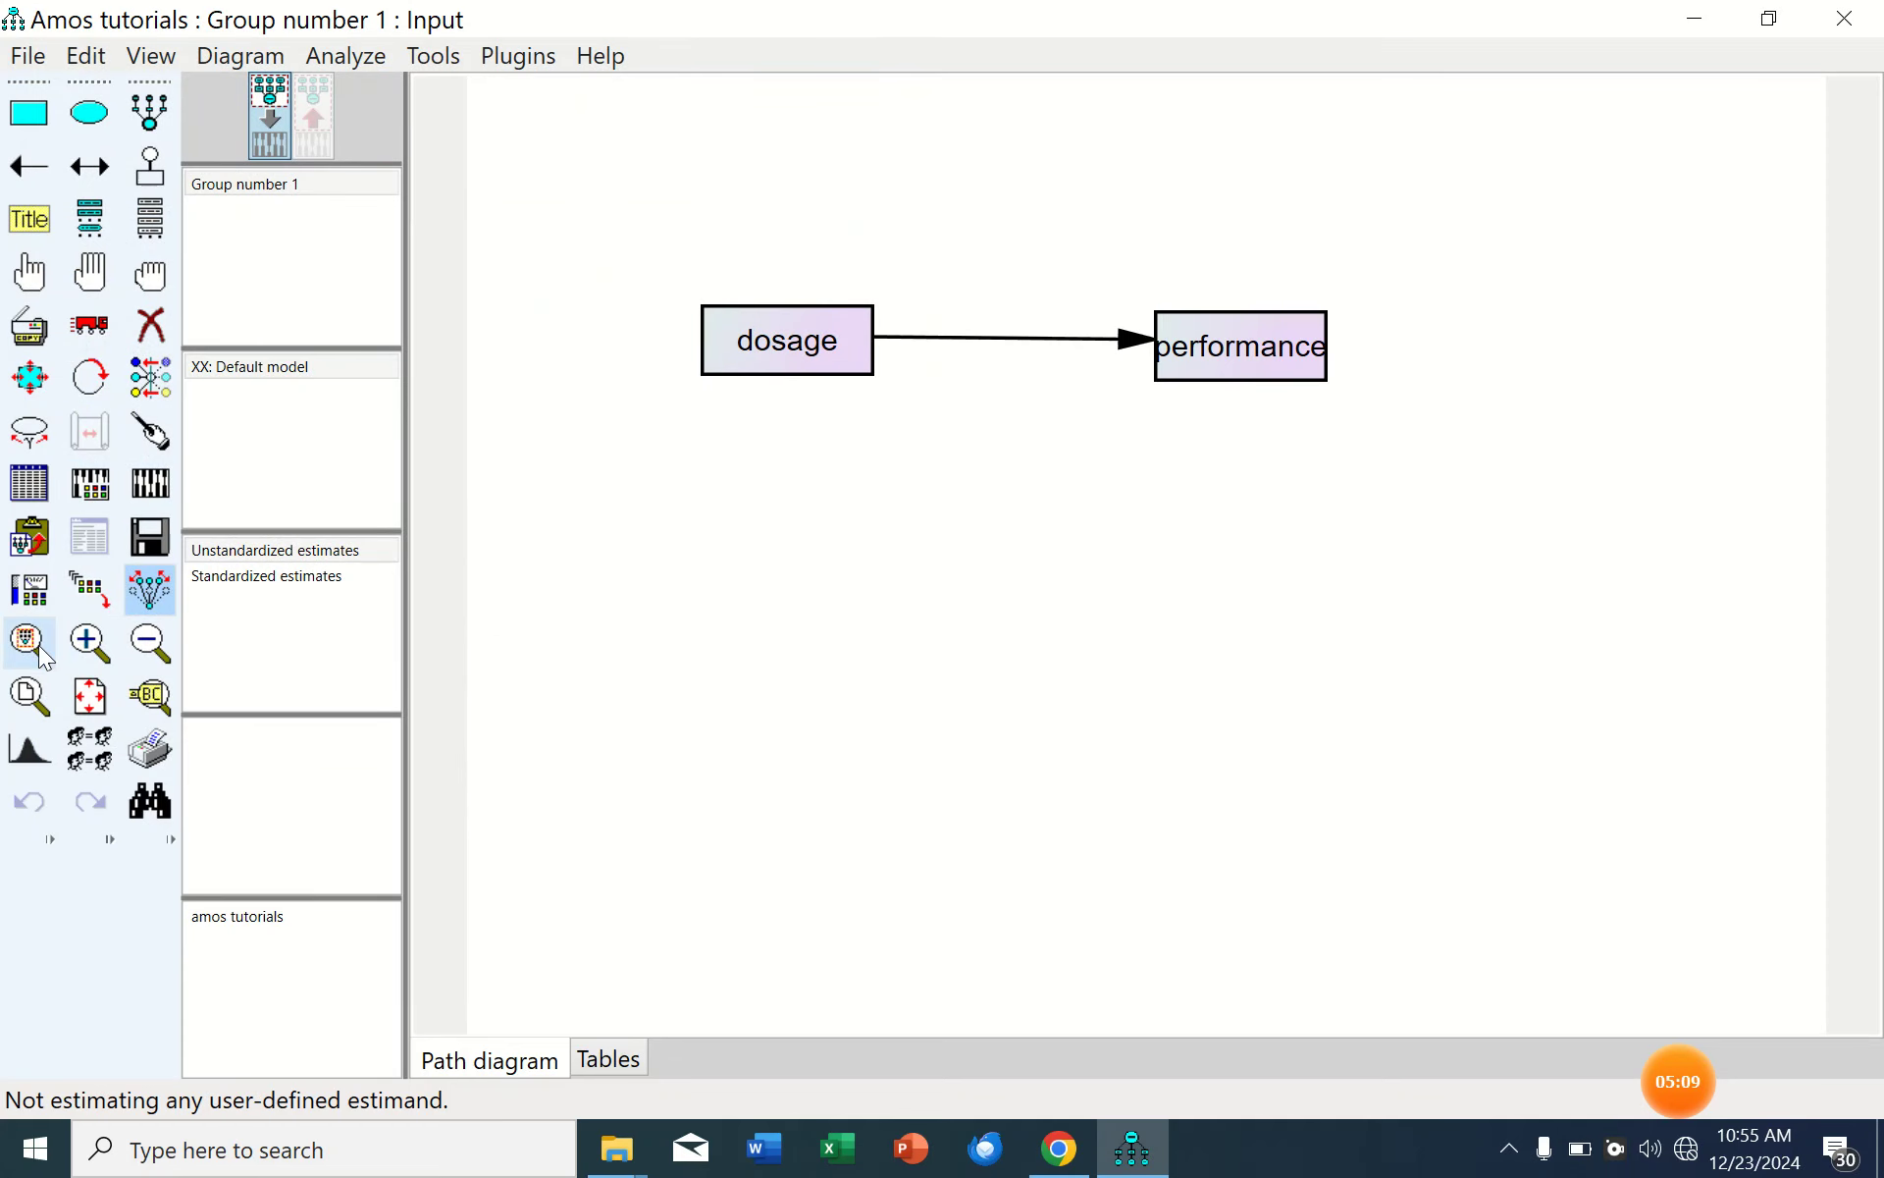
Try to calculate the model's estimates, proceeding despite the missing residual variable, and dismiss the message.
{"action": "left_click", "coordinate": [150, 481]}
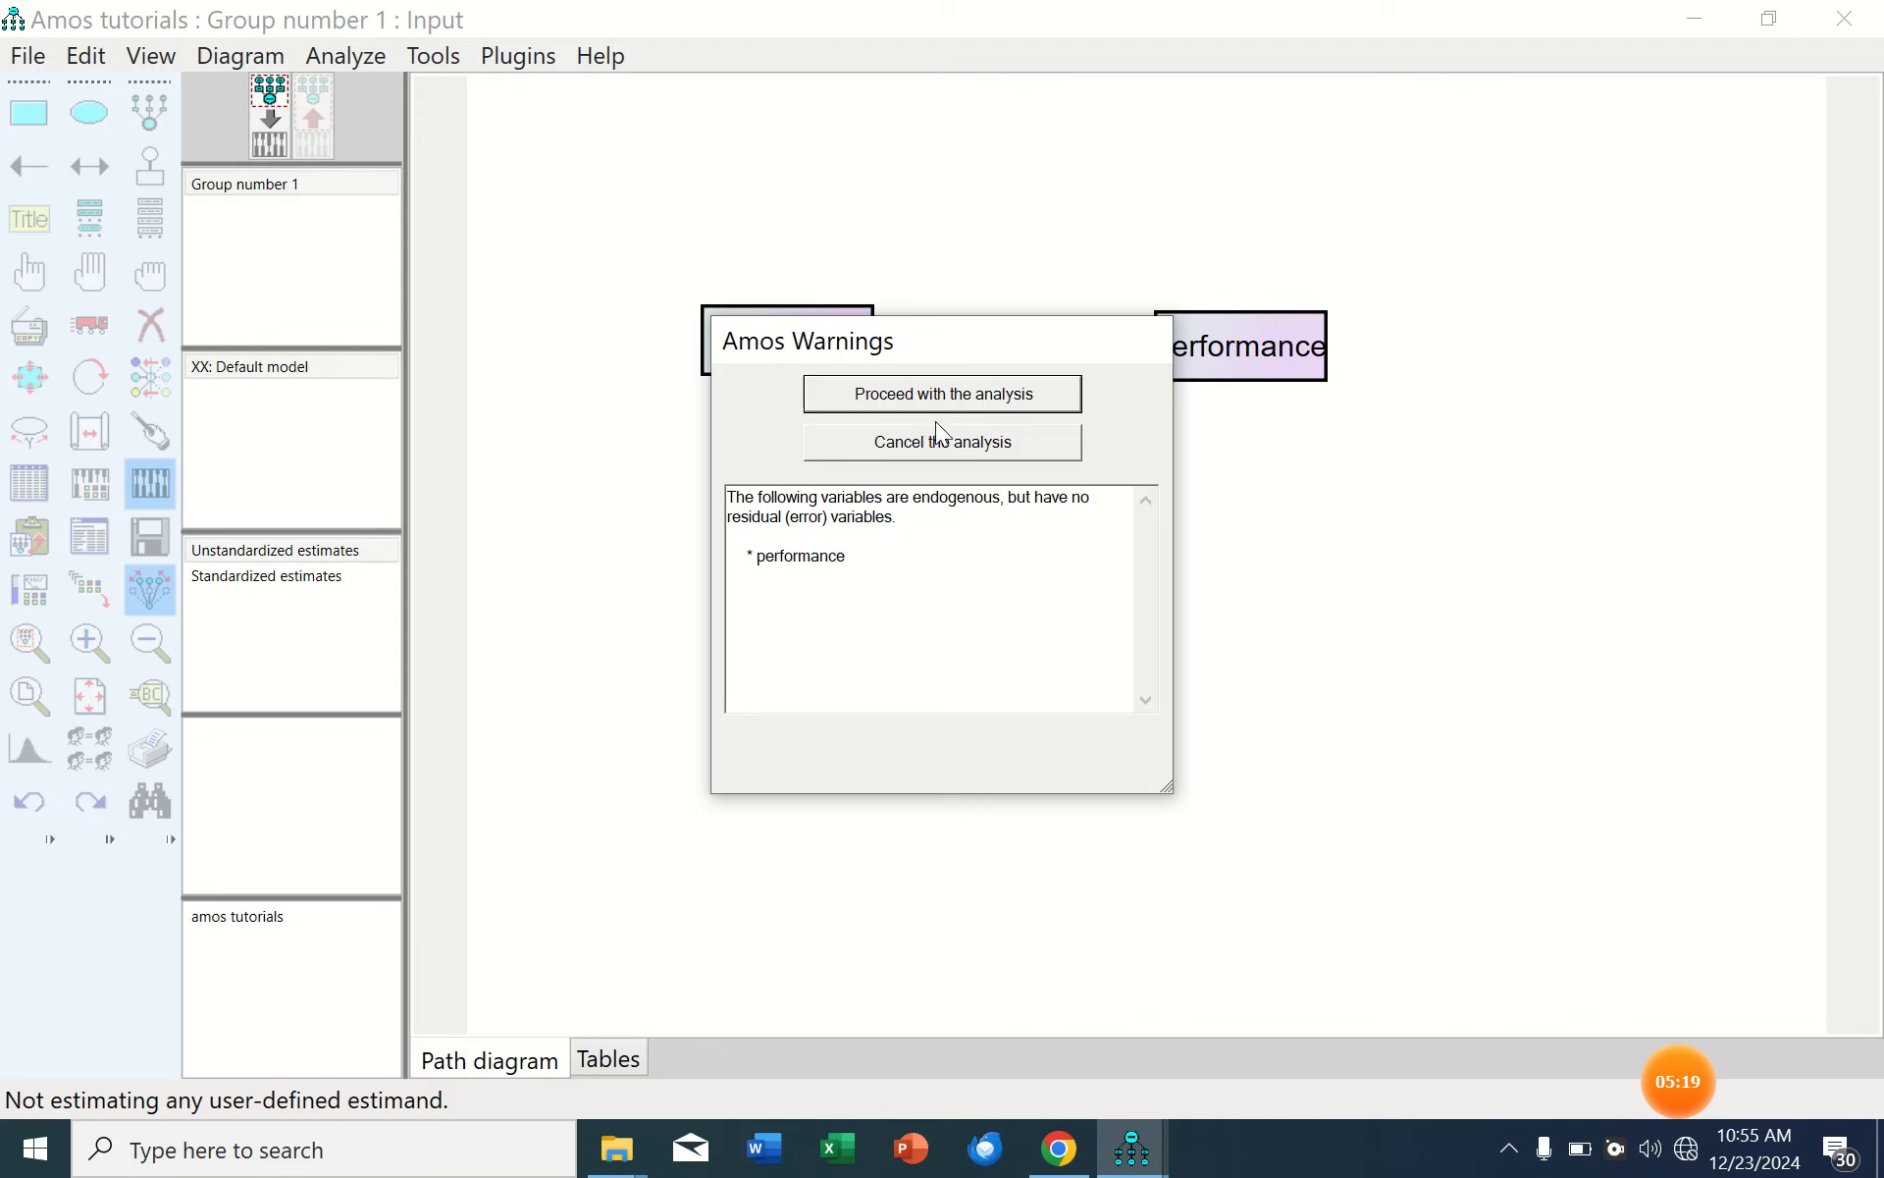
{"action": "left_click", "coordinate": [928, 397]}
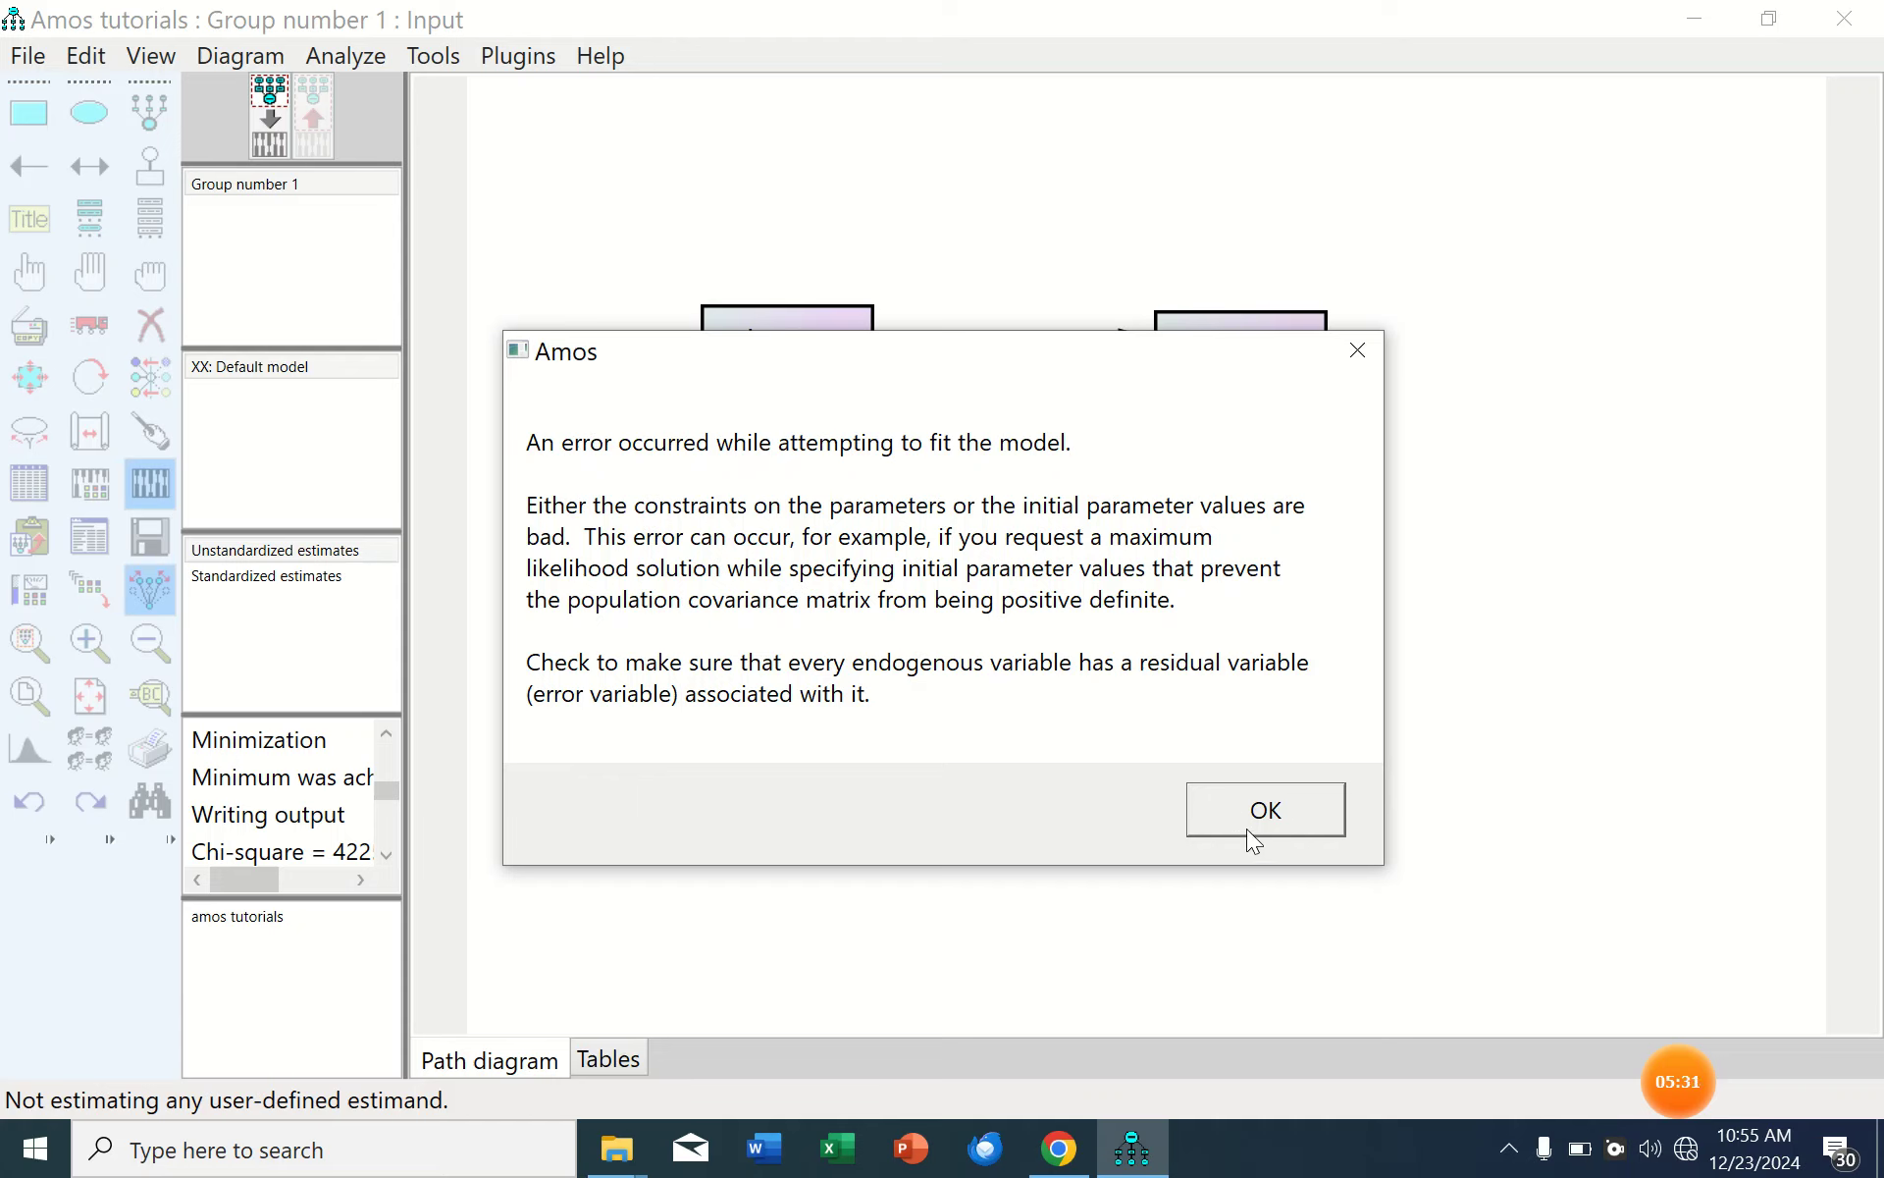
{"action": "left_click", "coordinate": [1260, 810]}
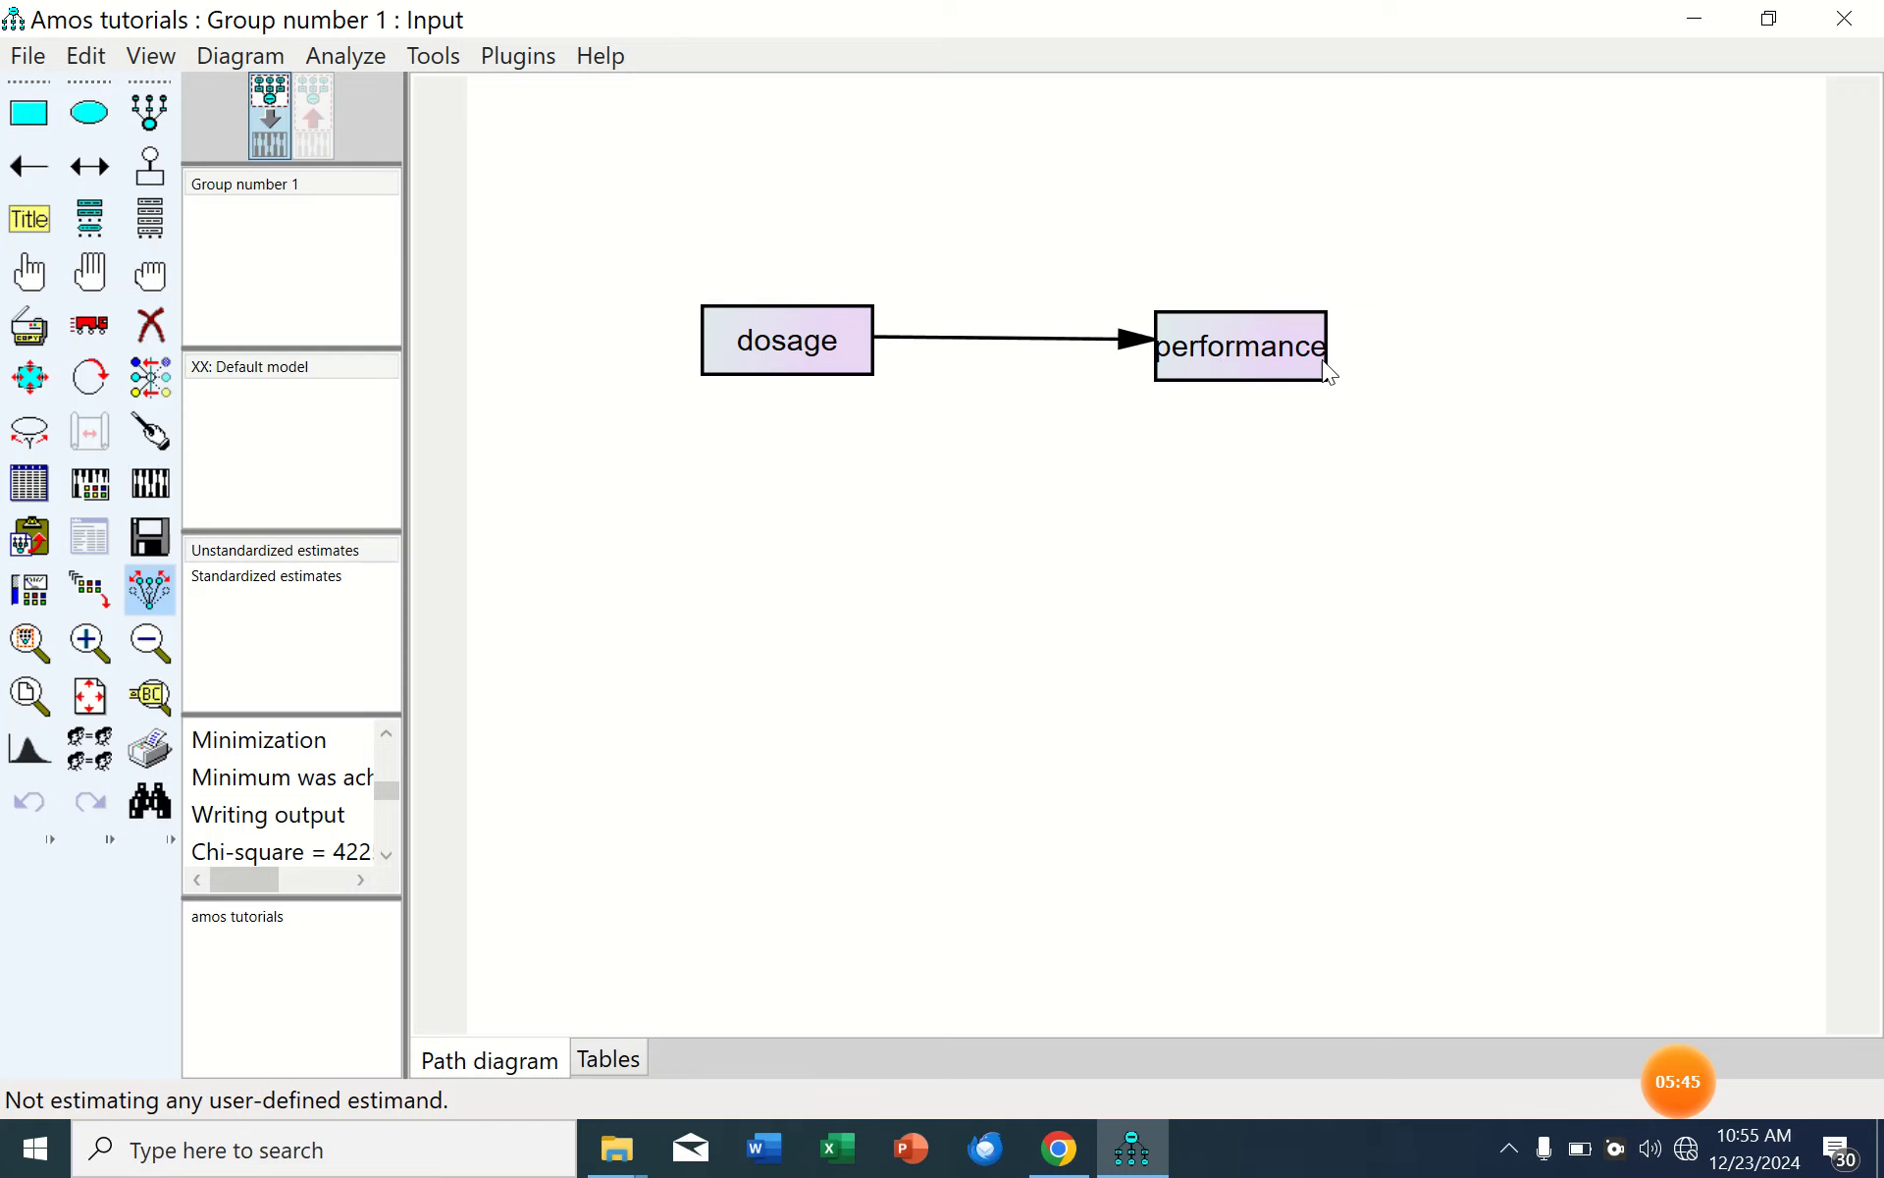
Add a unique error variable to performance and name it with the Name Unobserved Variables plugin.
{"action": "left_click", "coordinate": [135, 181]}
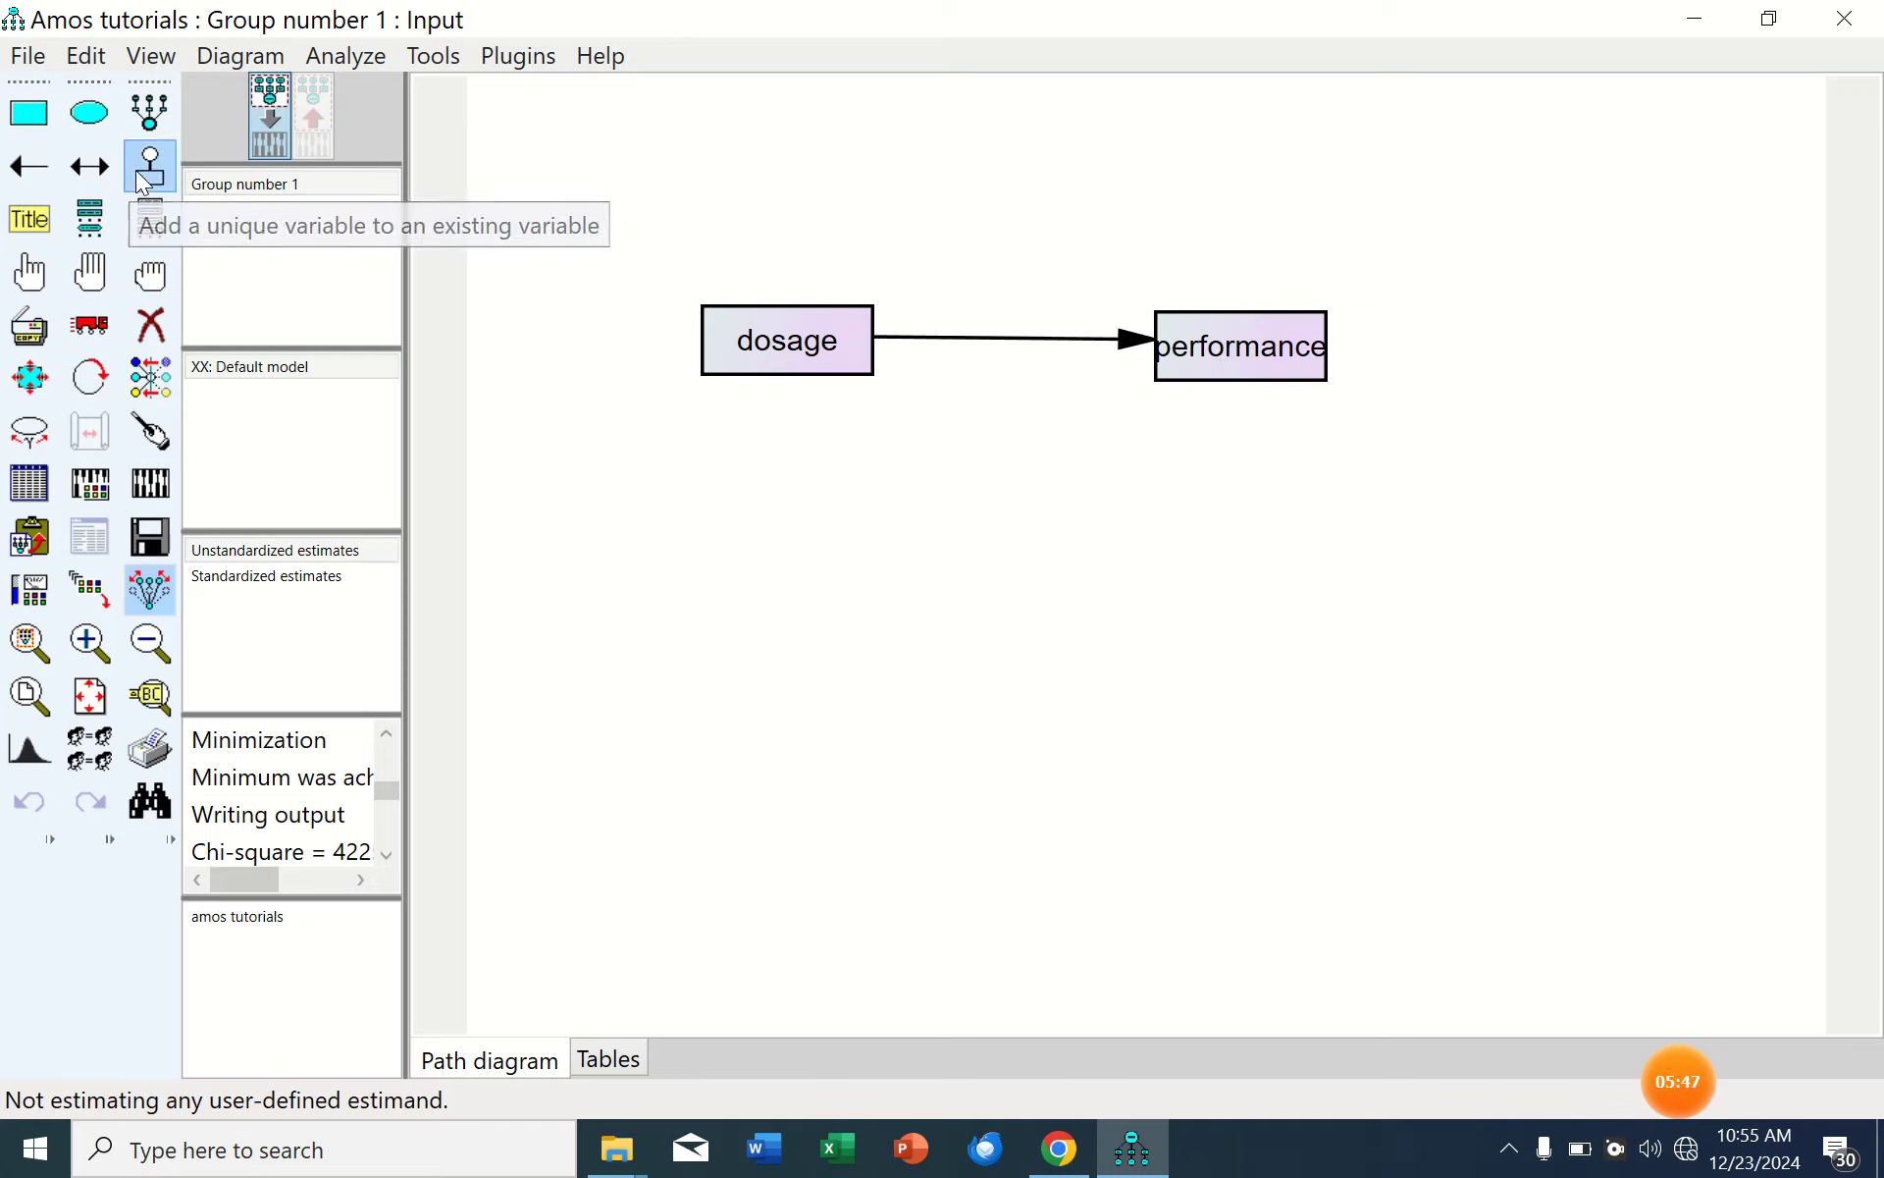
{"action": "left_click", "coordinate": [1269, 354]}
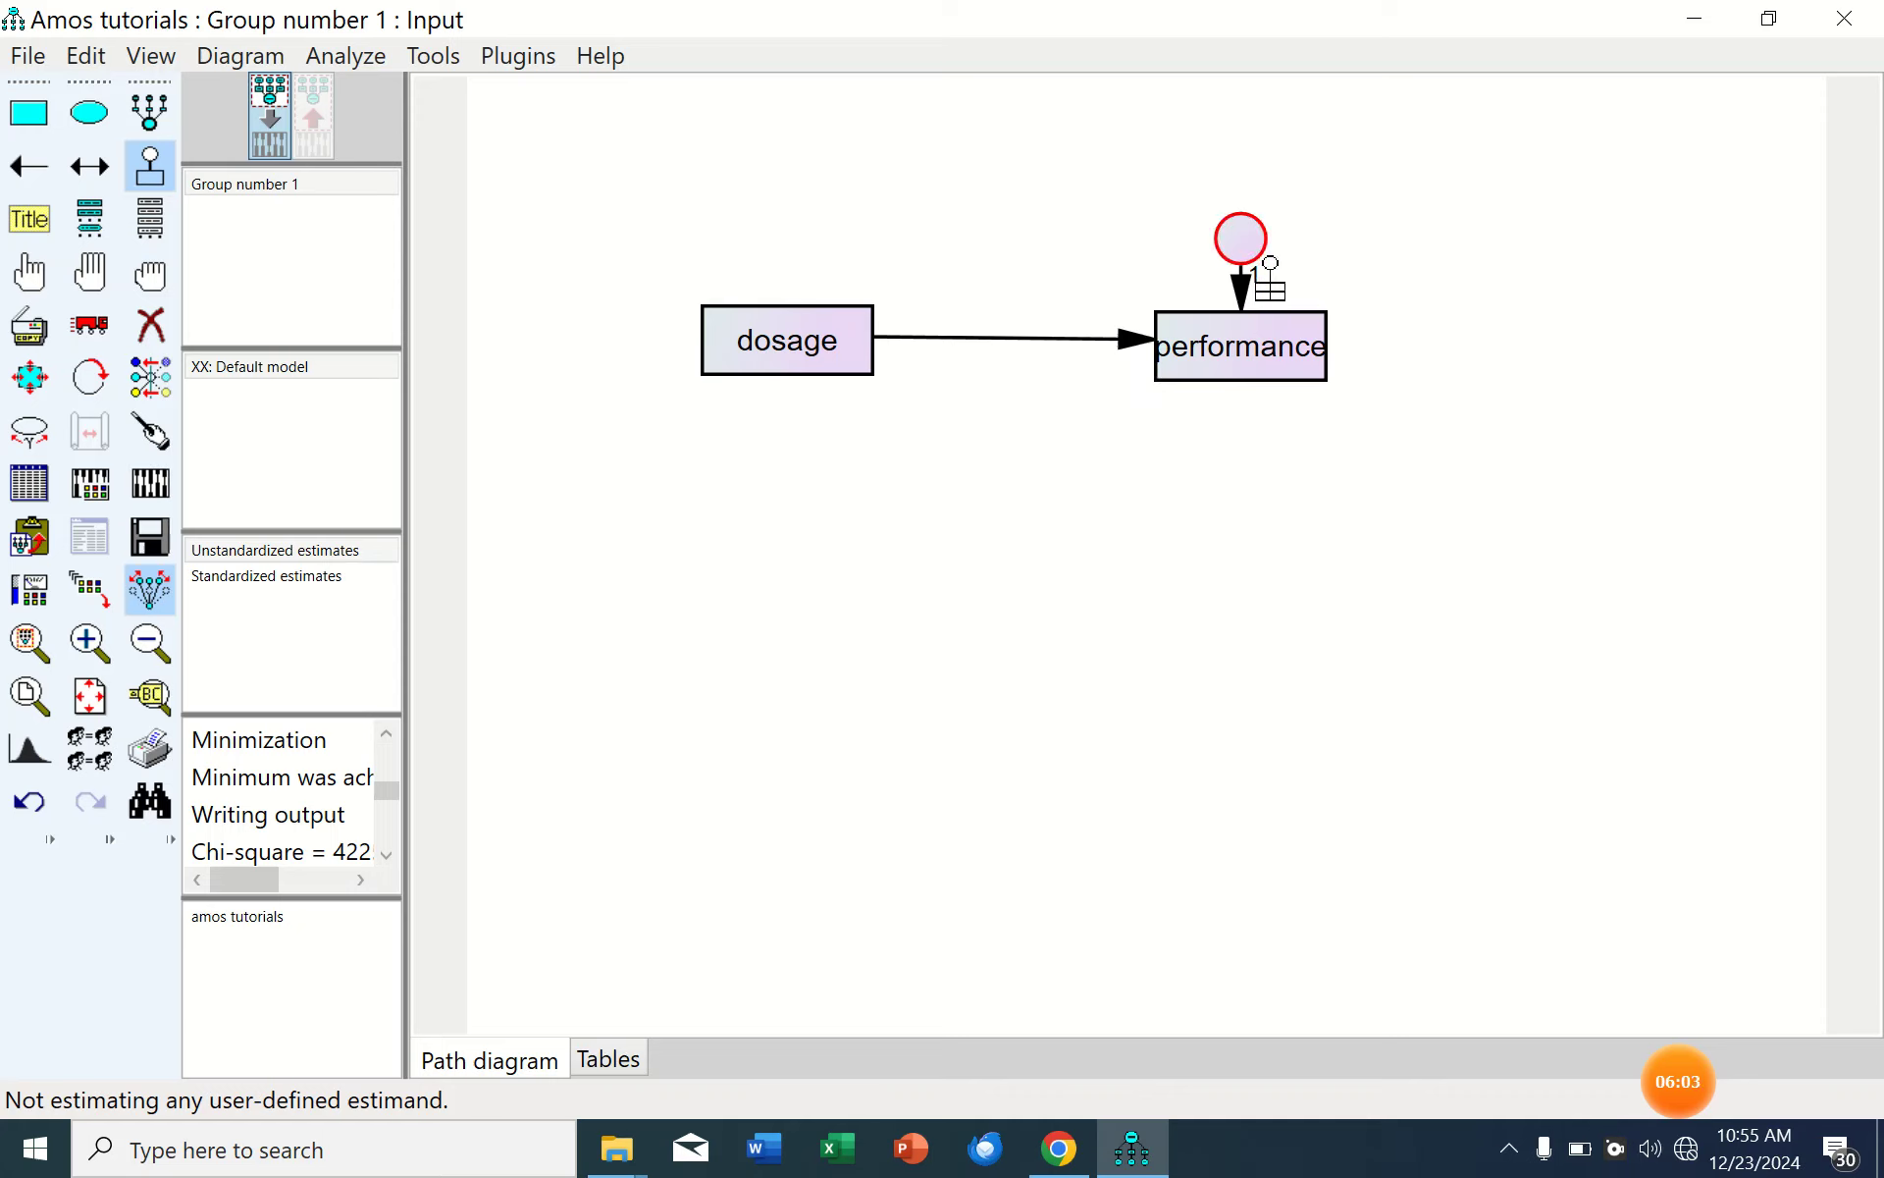
{"action": "left_click", "coordinate": [29, 271]}
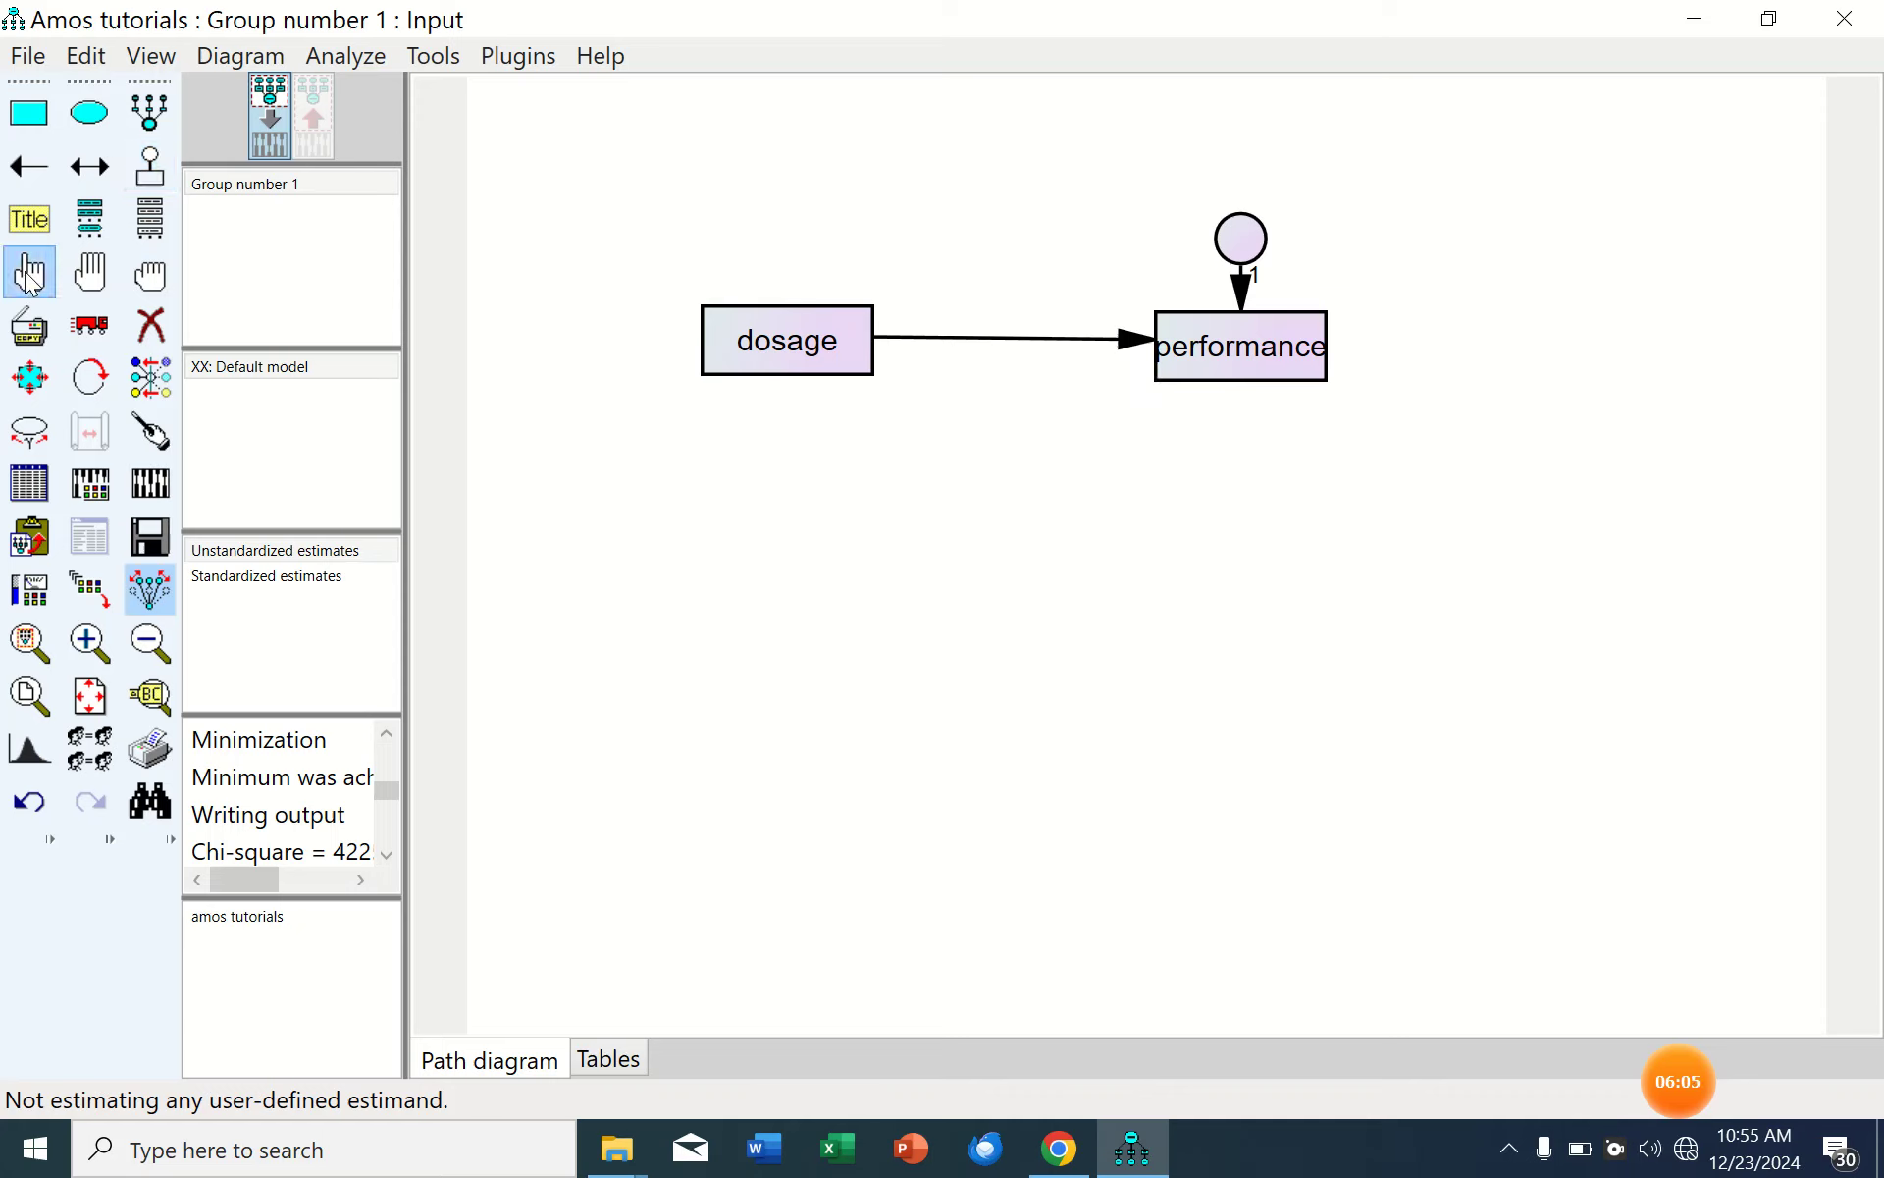
{"action": "double_click", "coordinate": [1255, 247]}
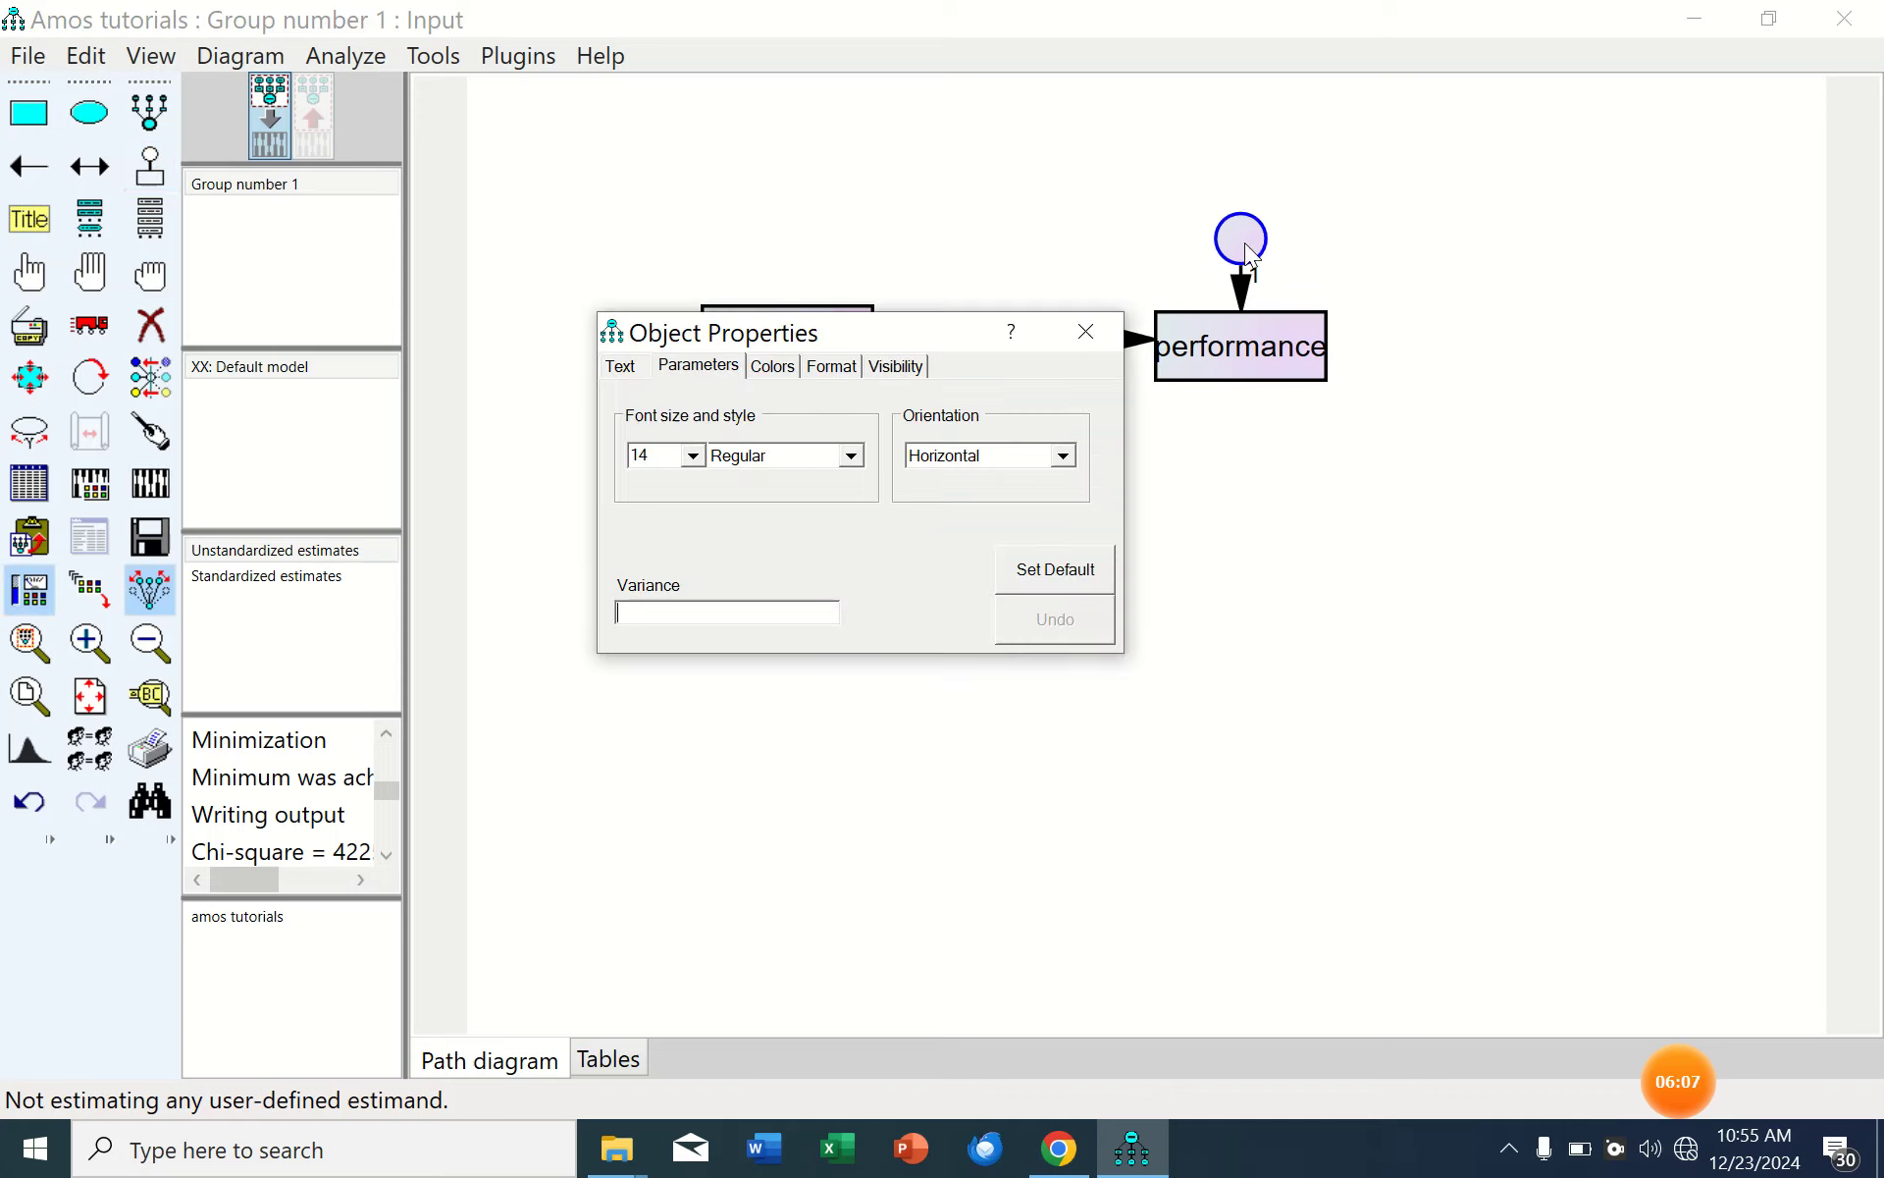
{"action": "left_click", "coordinate": [1083, 331]}
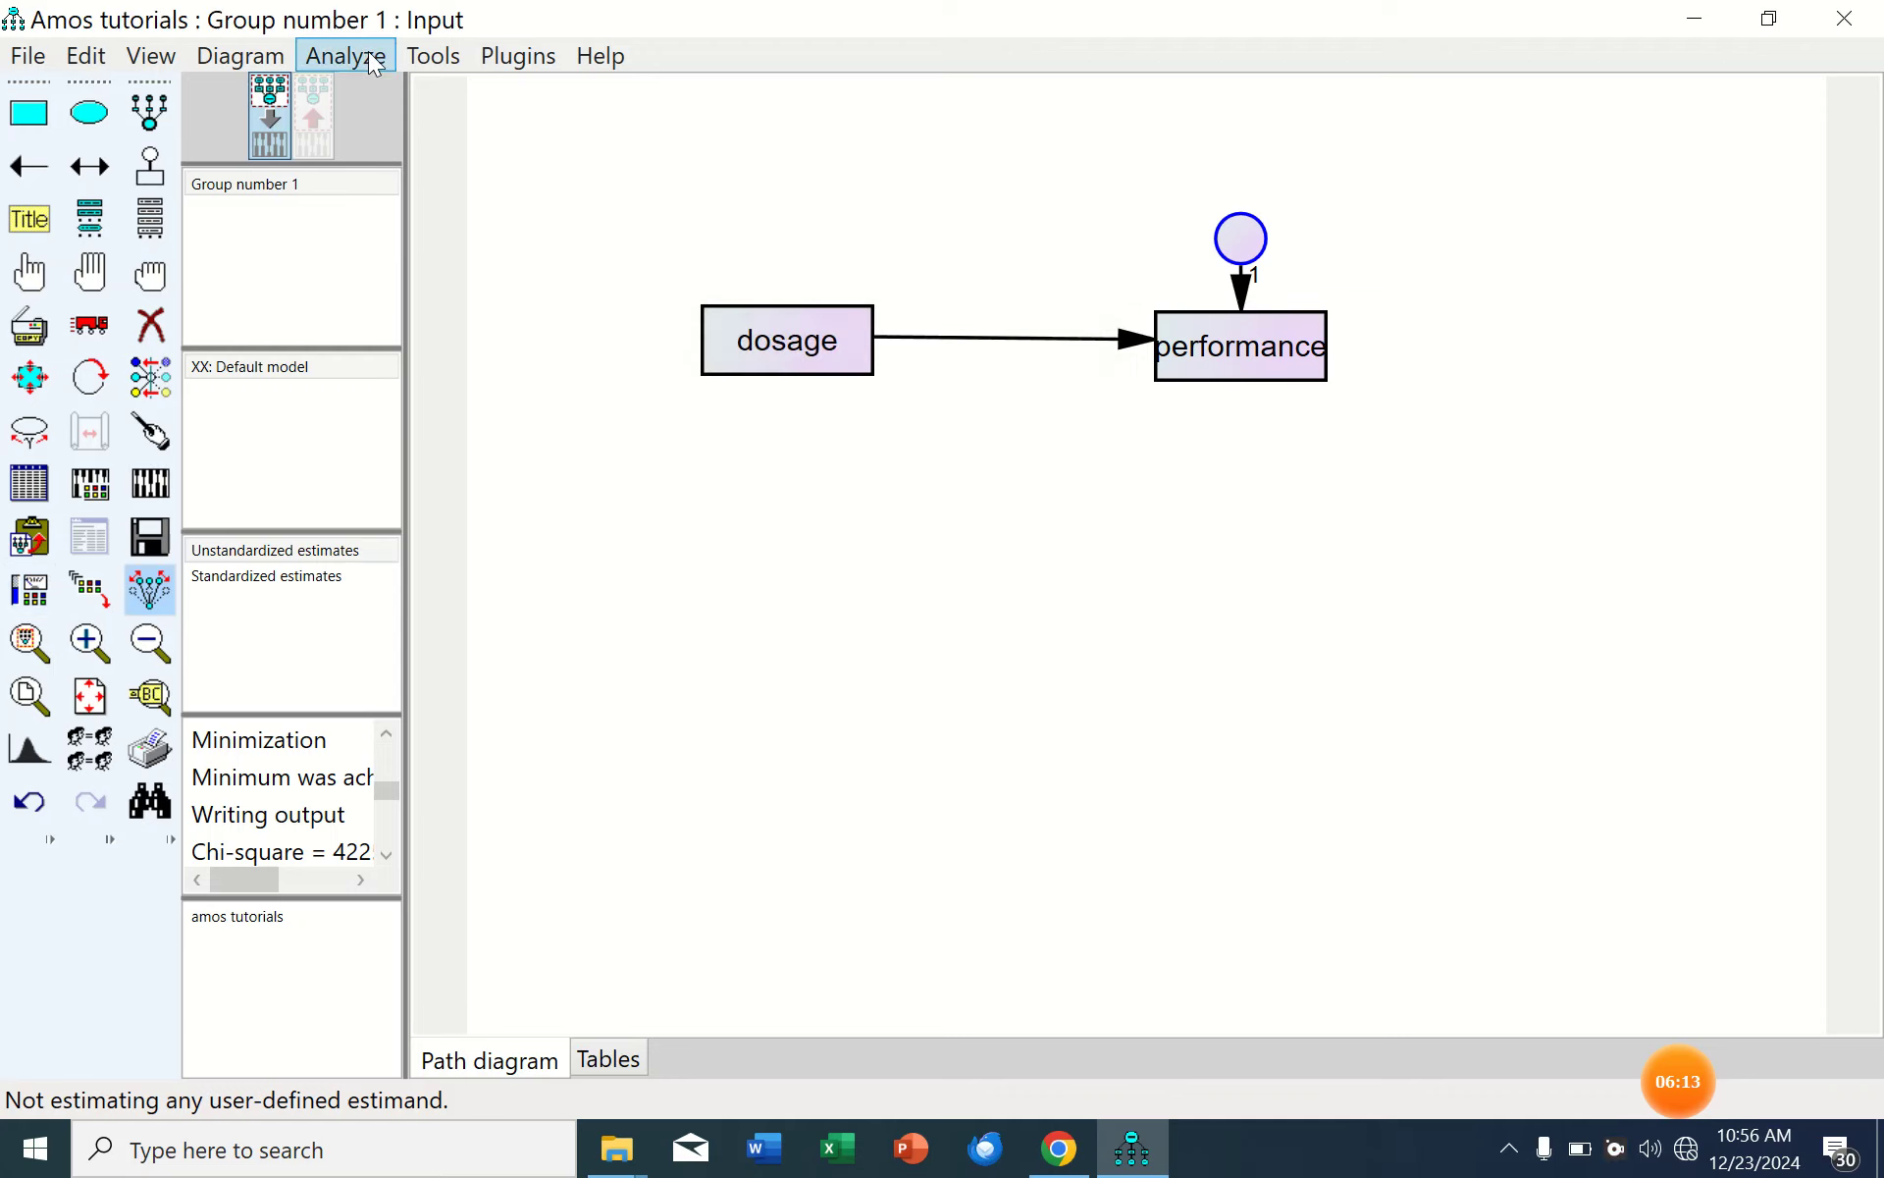
{"action": "left_click", "coordinate": [522, 57]}
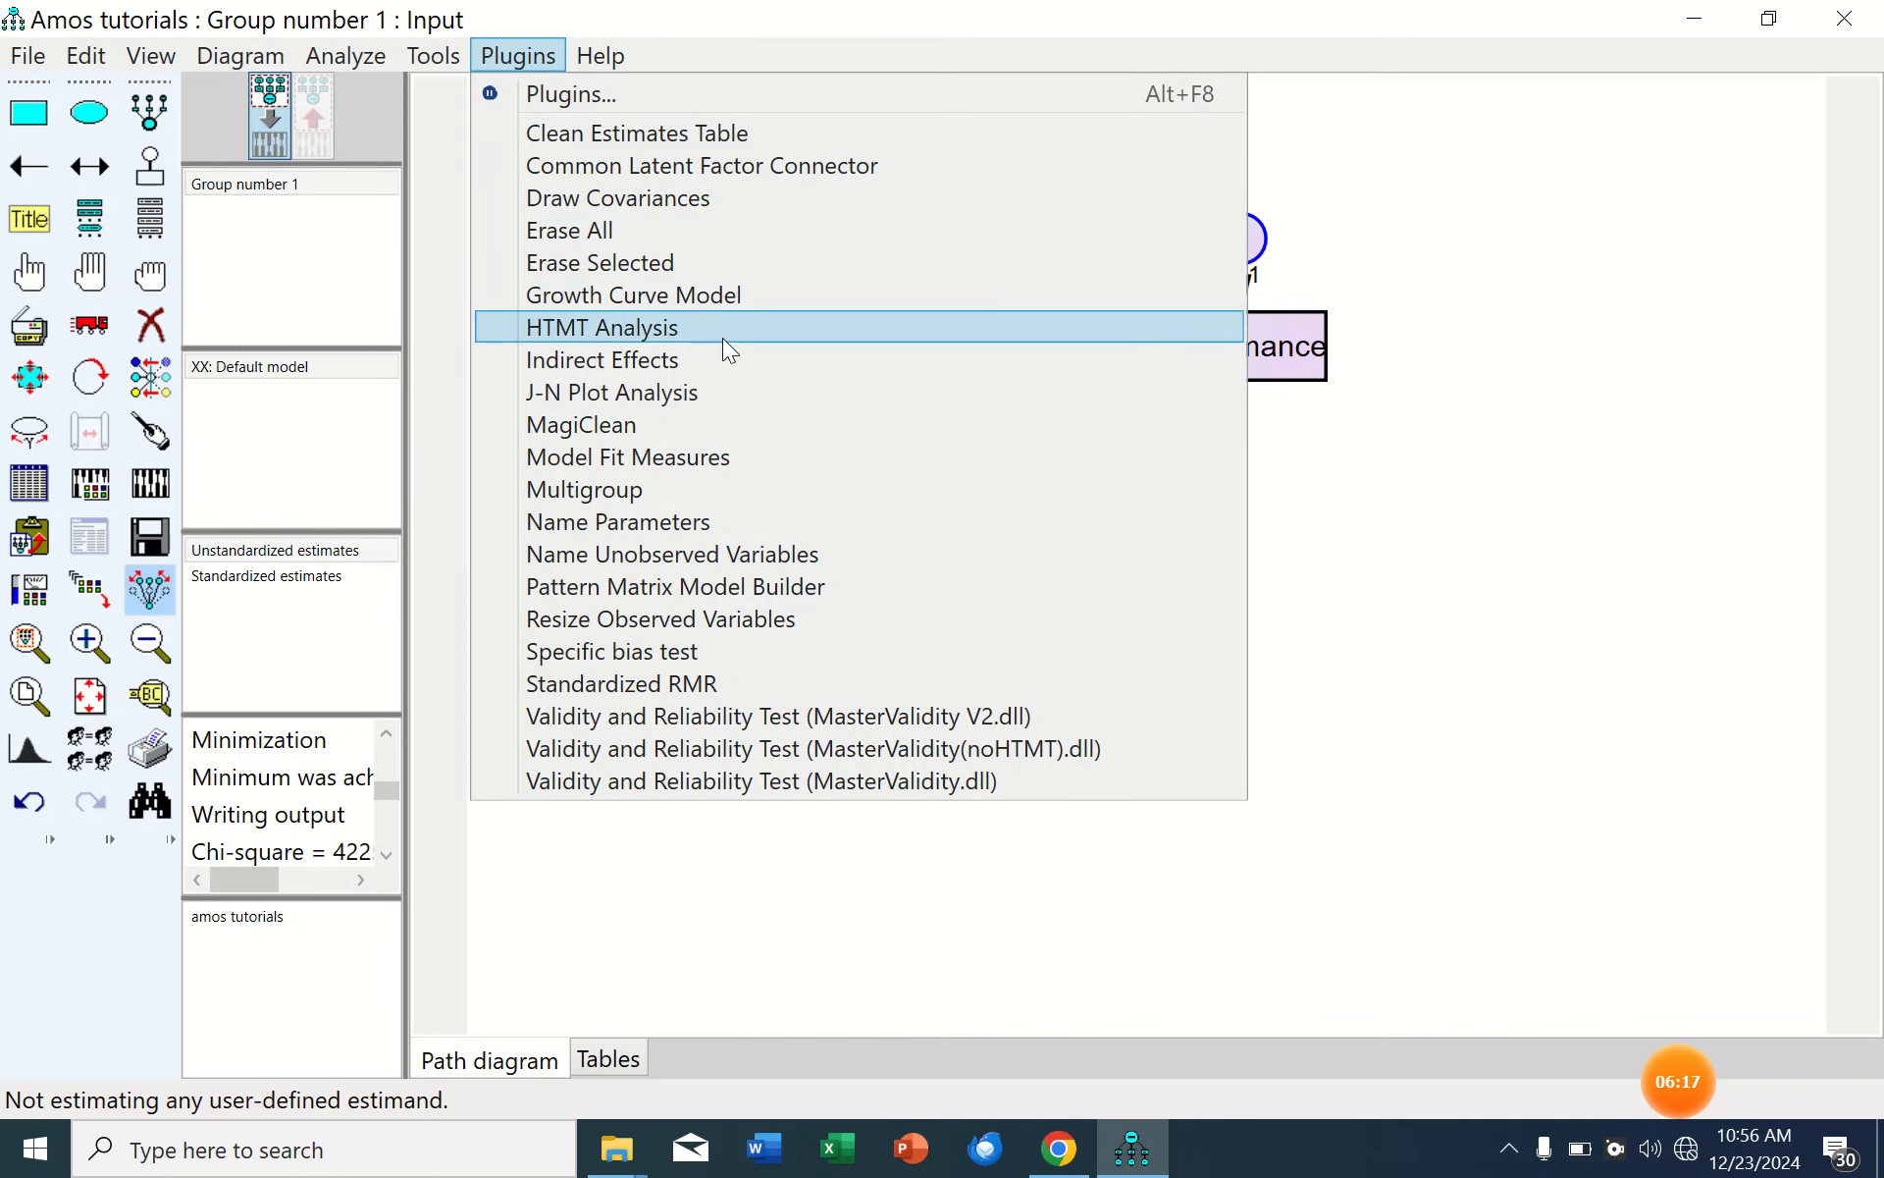
{"action": "left_click", "coordinate": [762, 553]}
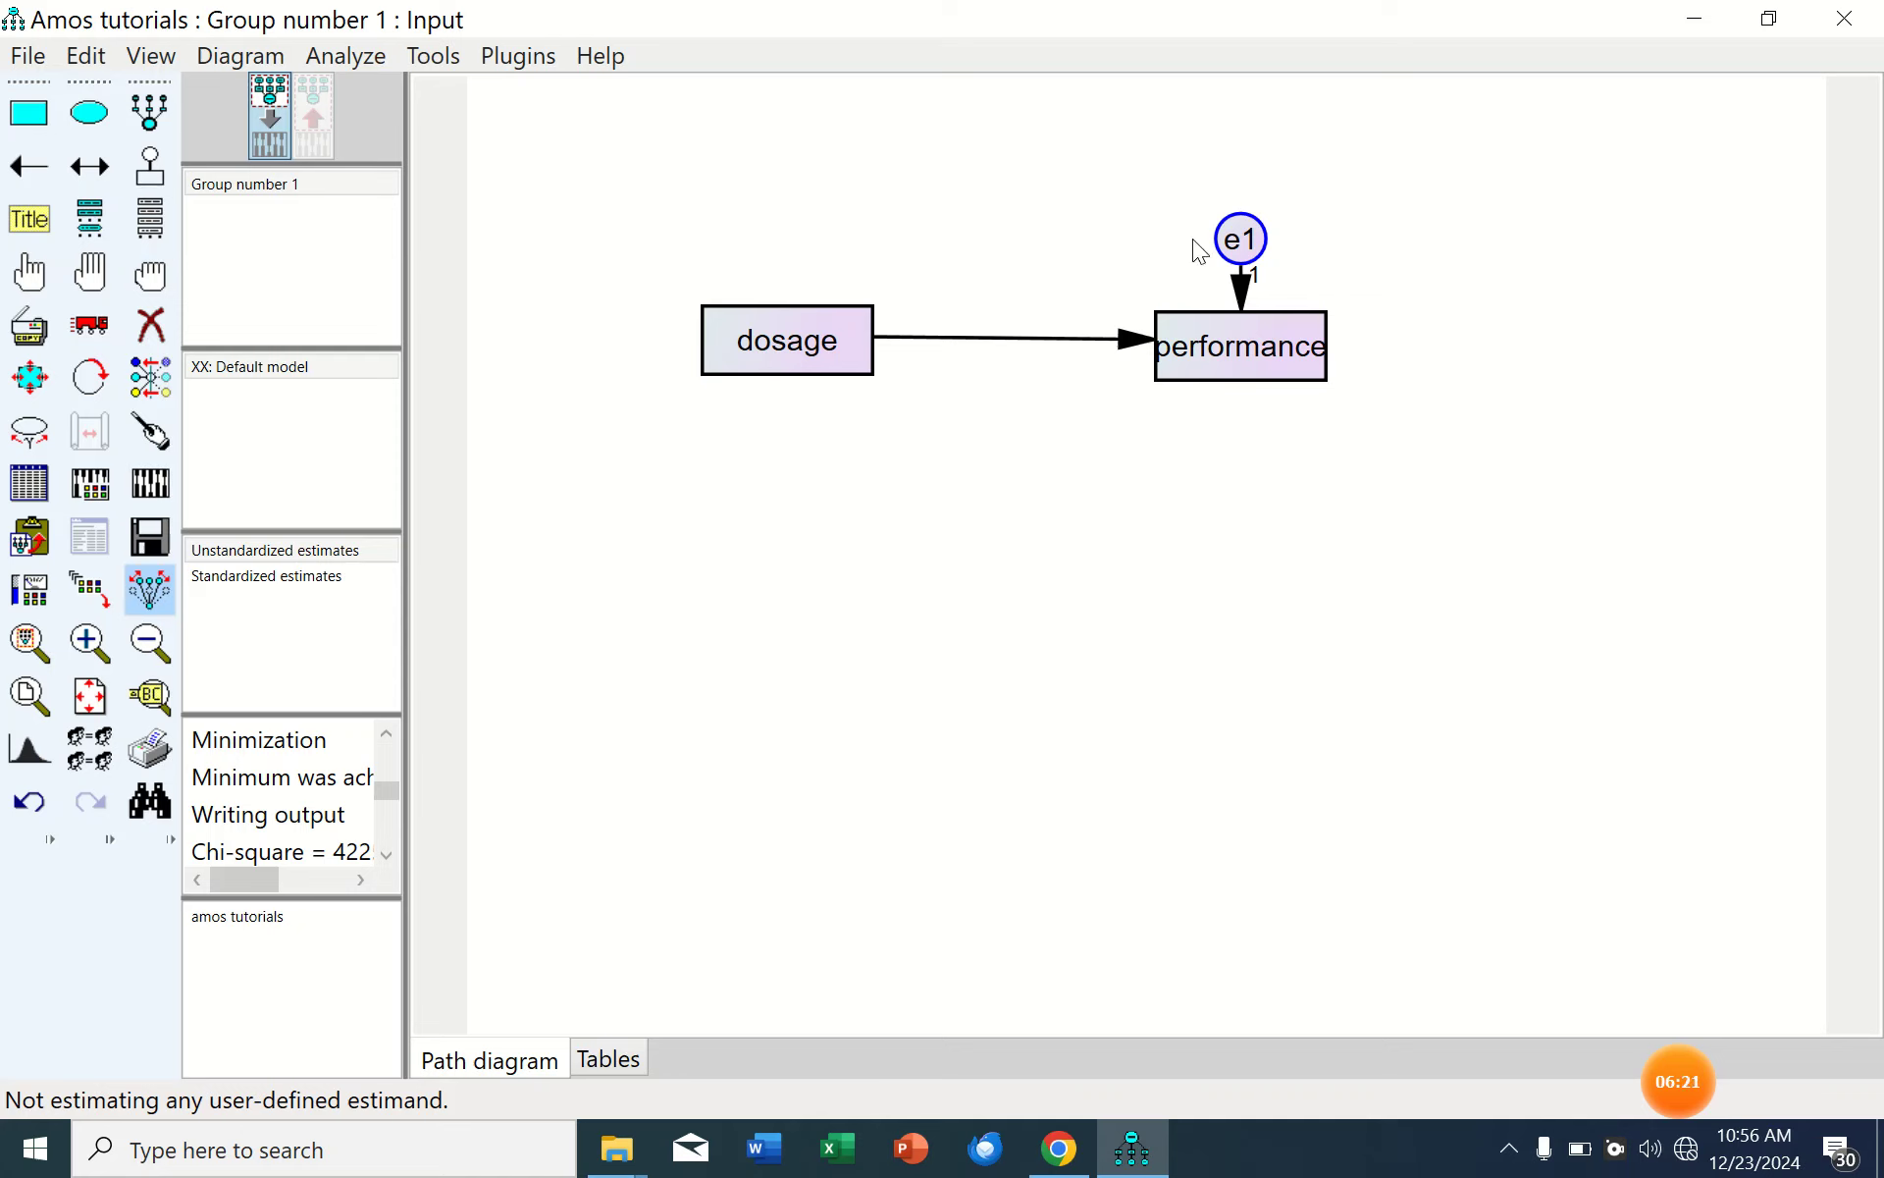
Clear the error variable's name in its object properties and re-enter it as e1.
{"action": "double_click", "coordinate": [1244, 239]}
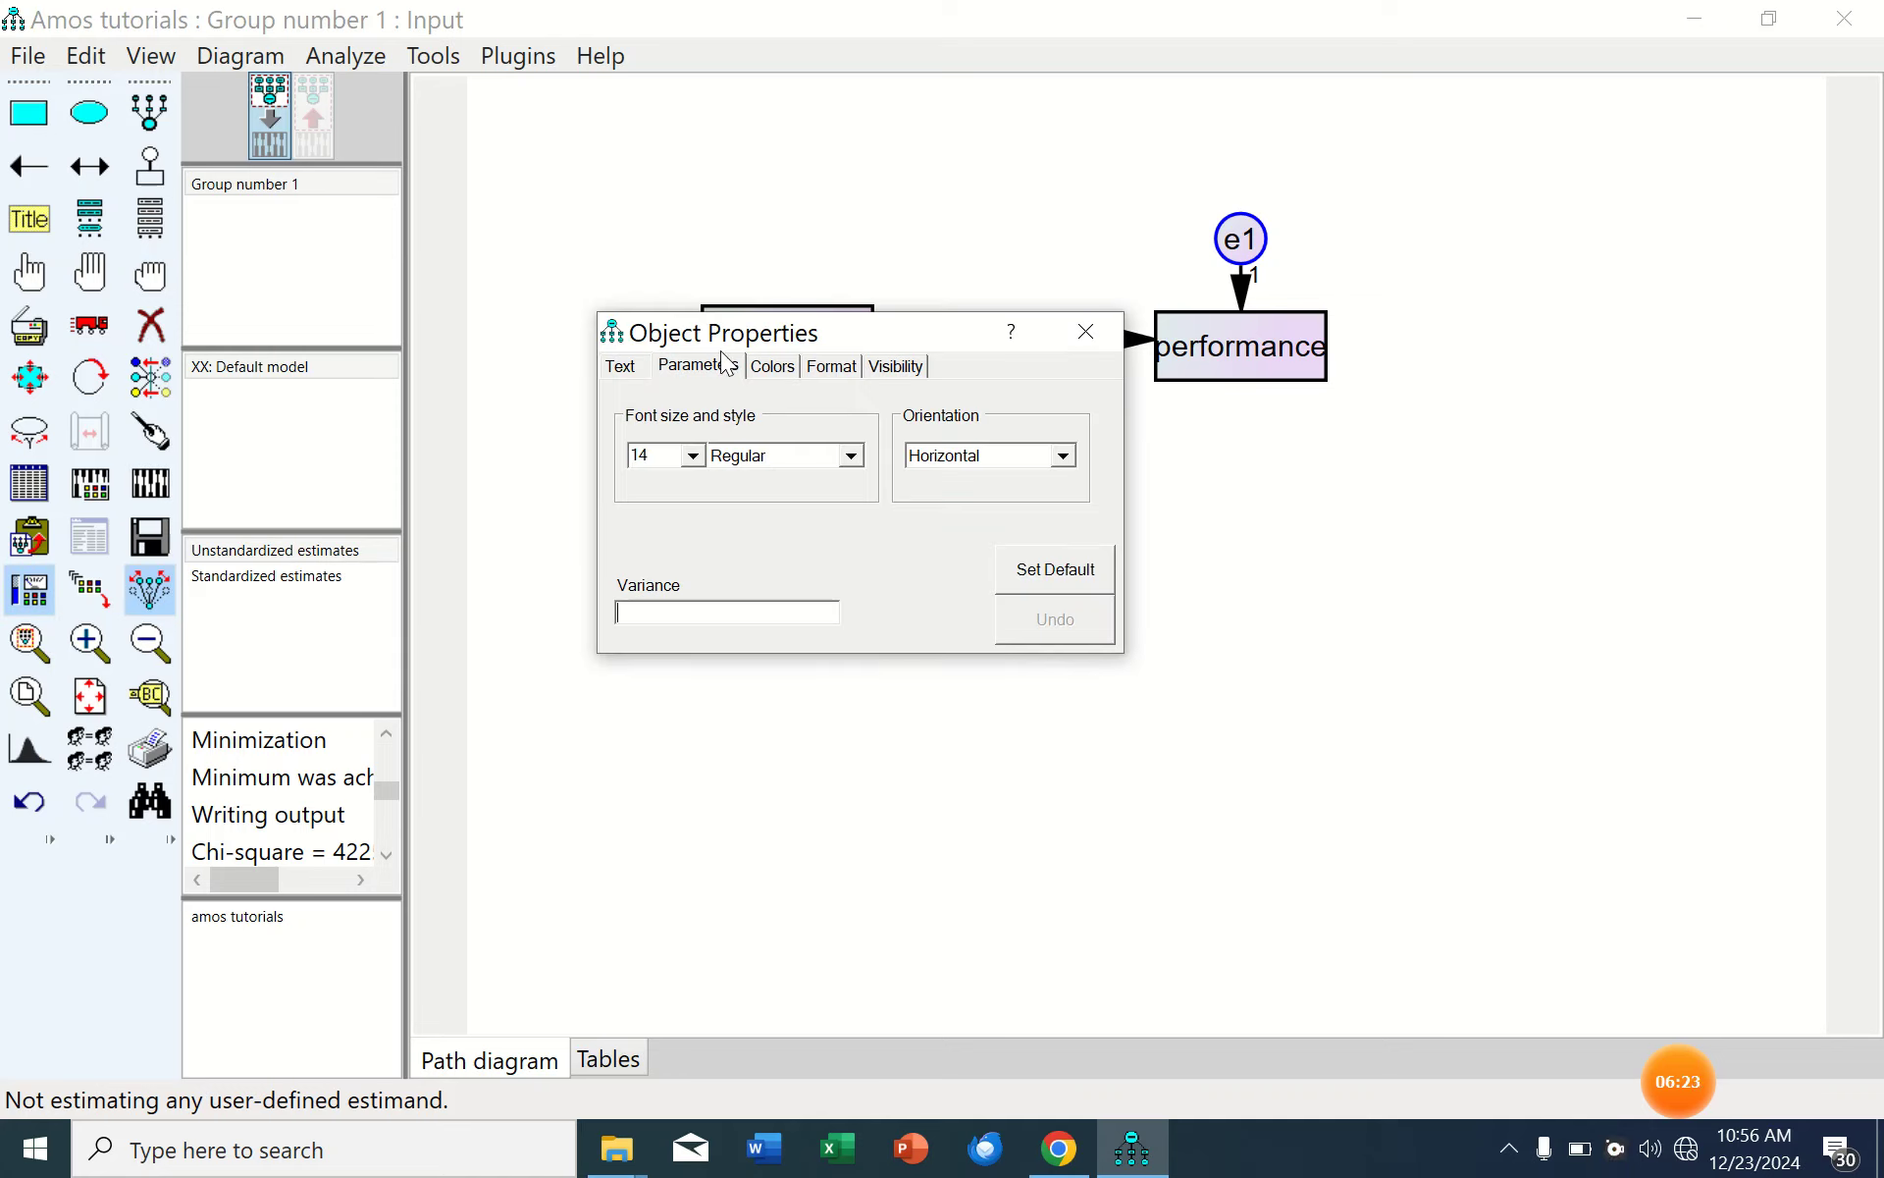
{"action": "left_click", "coordinate": [1084, 332]}
{"action": "double_click", "coordinate": [1239, 245]}
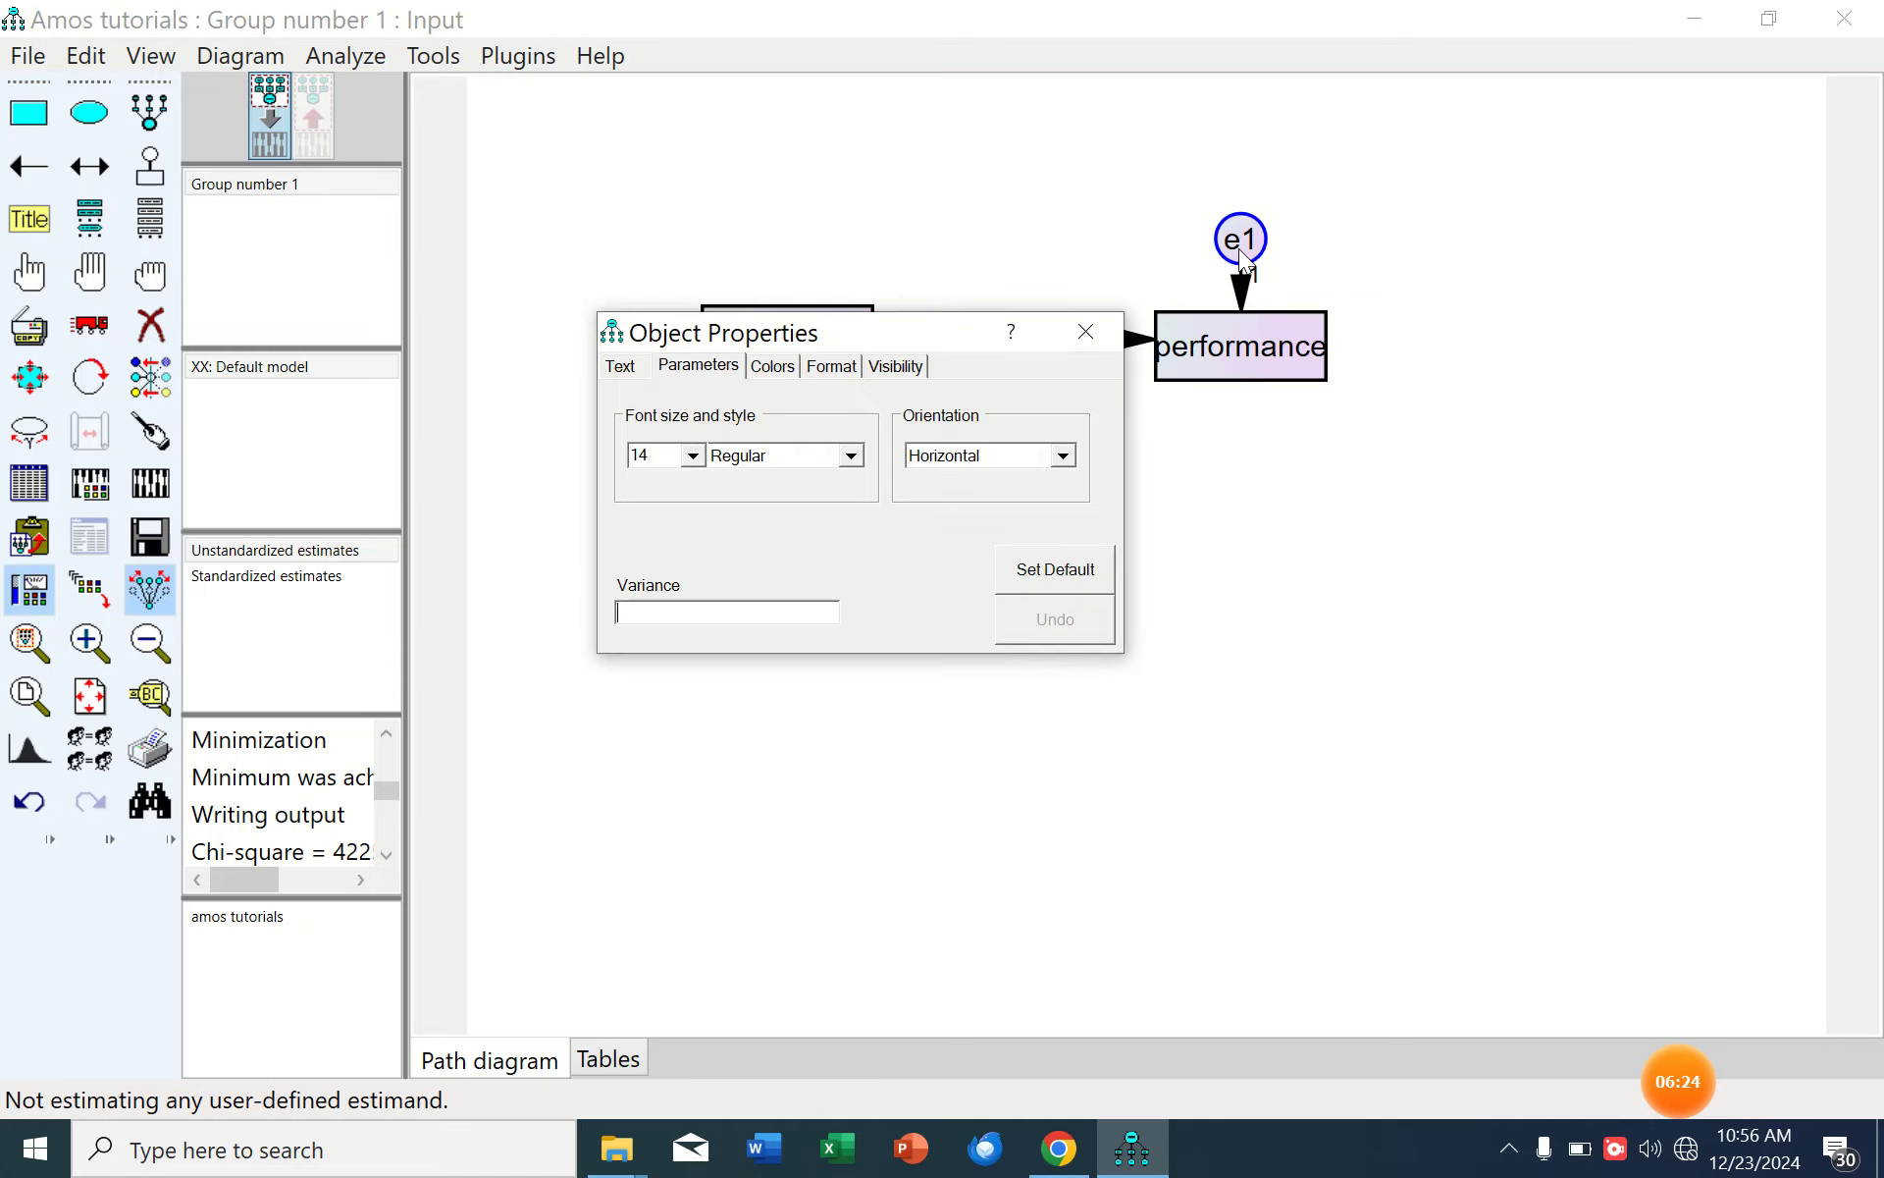
{"action": "left_click", "coordinate": [1070, 336]}
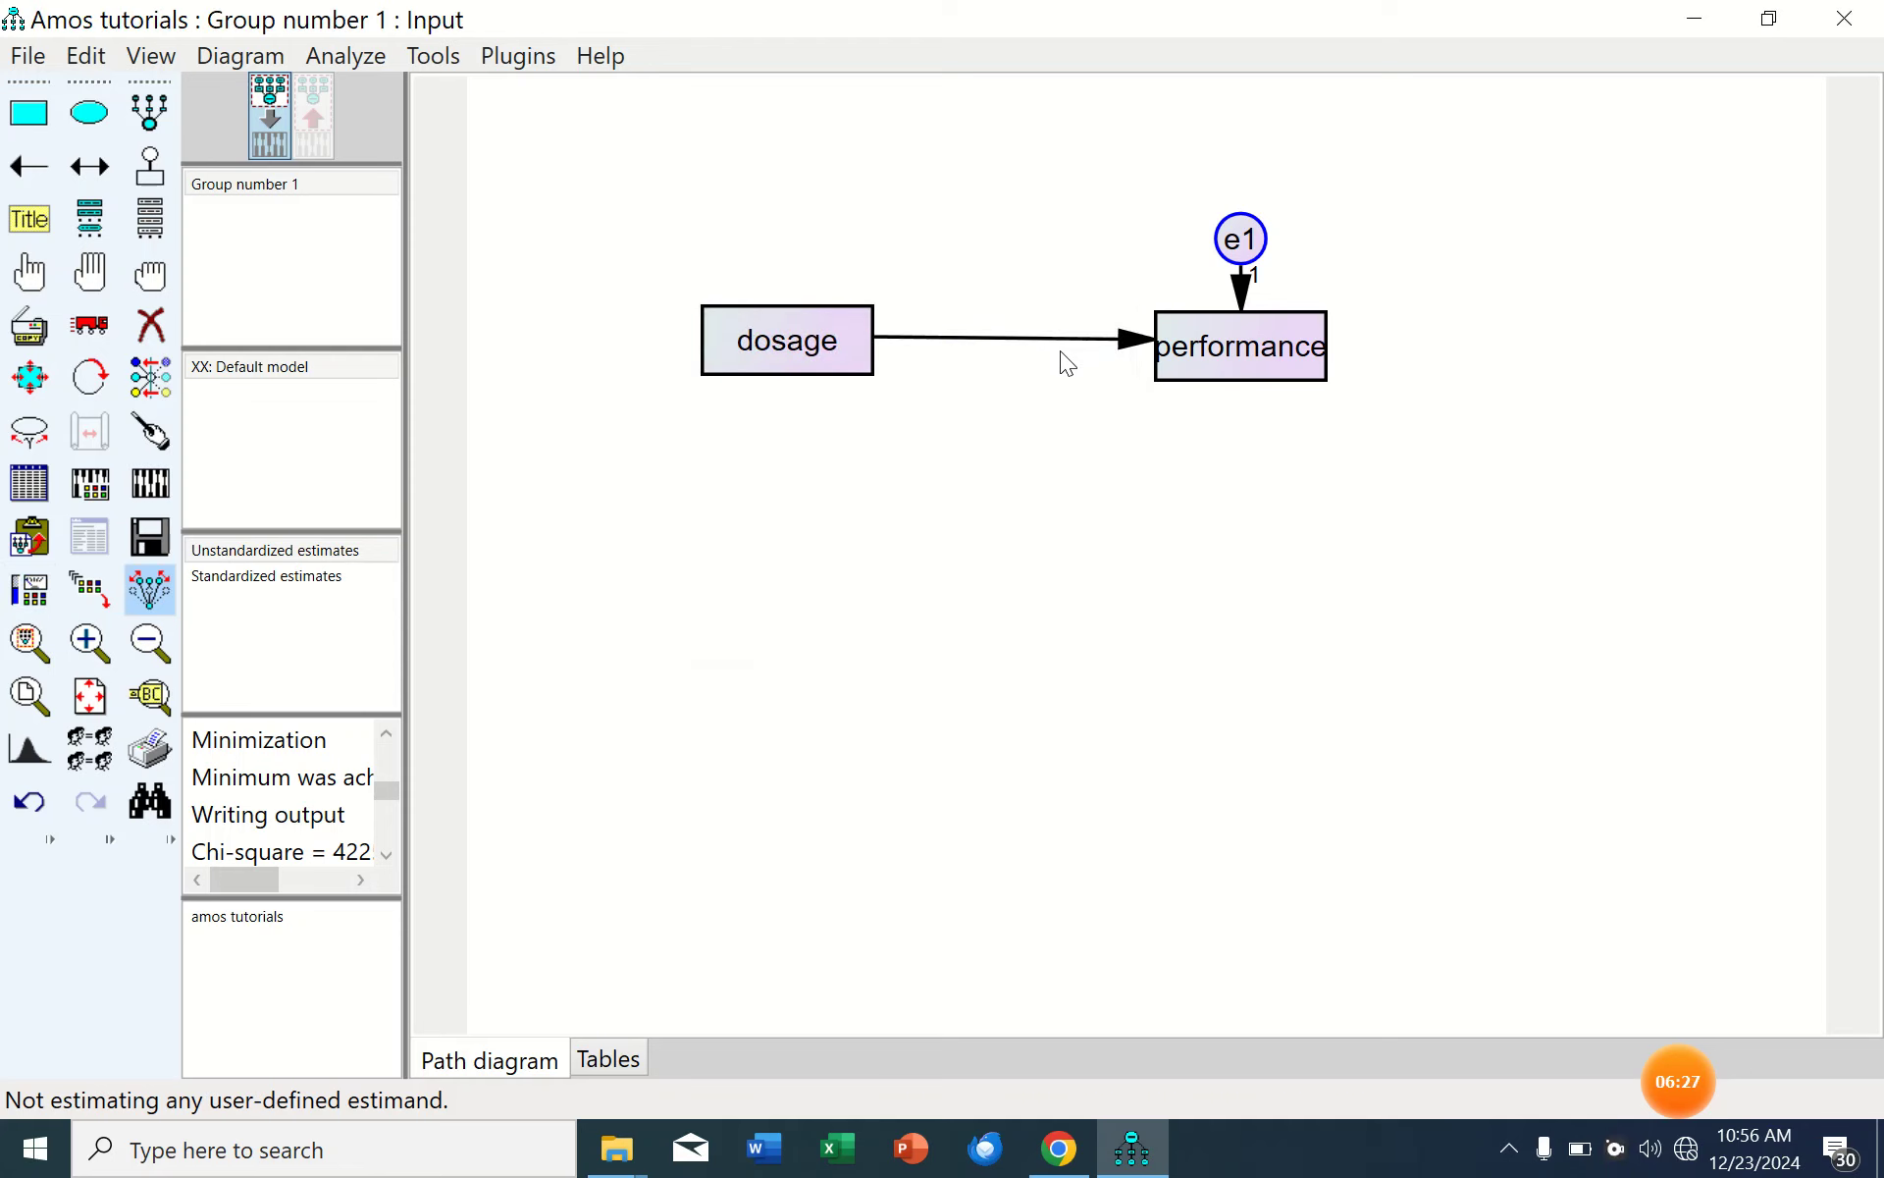
{"action": "double_click", "coordinate": [1263, 239]}
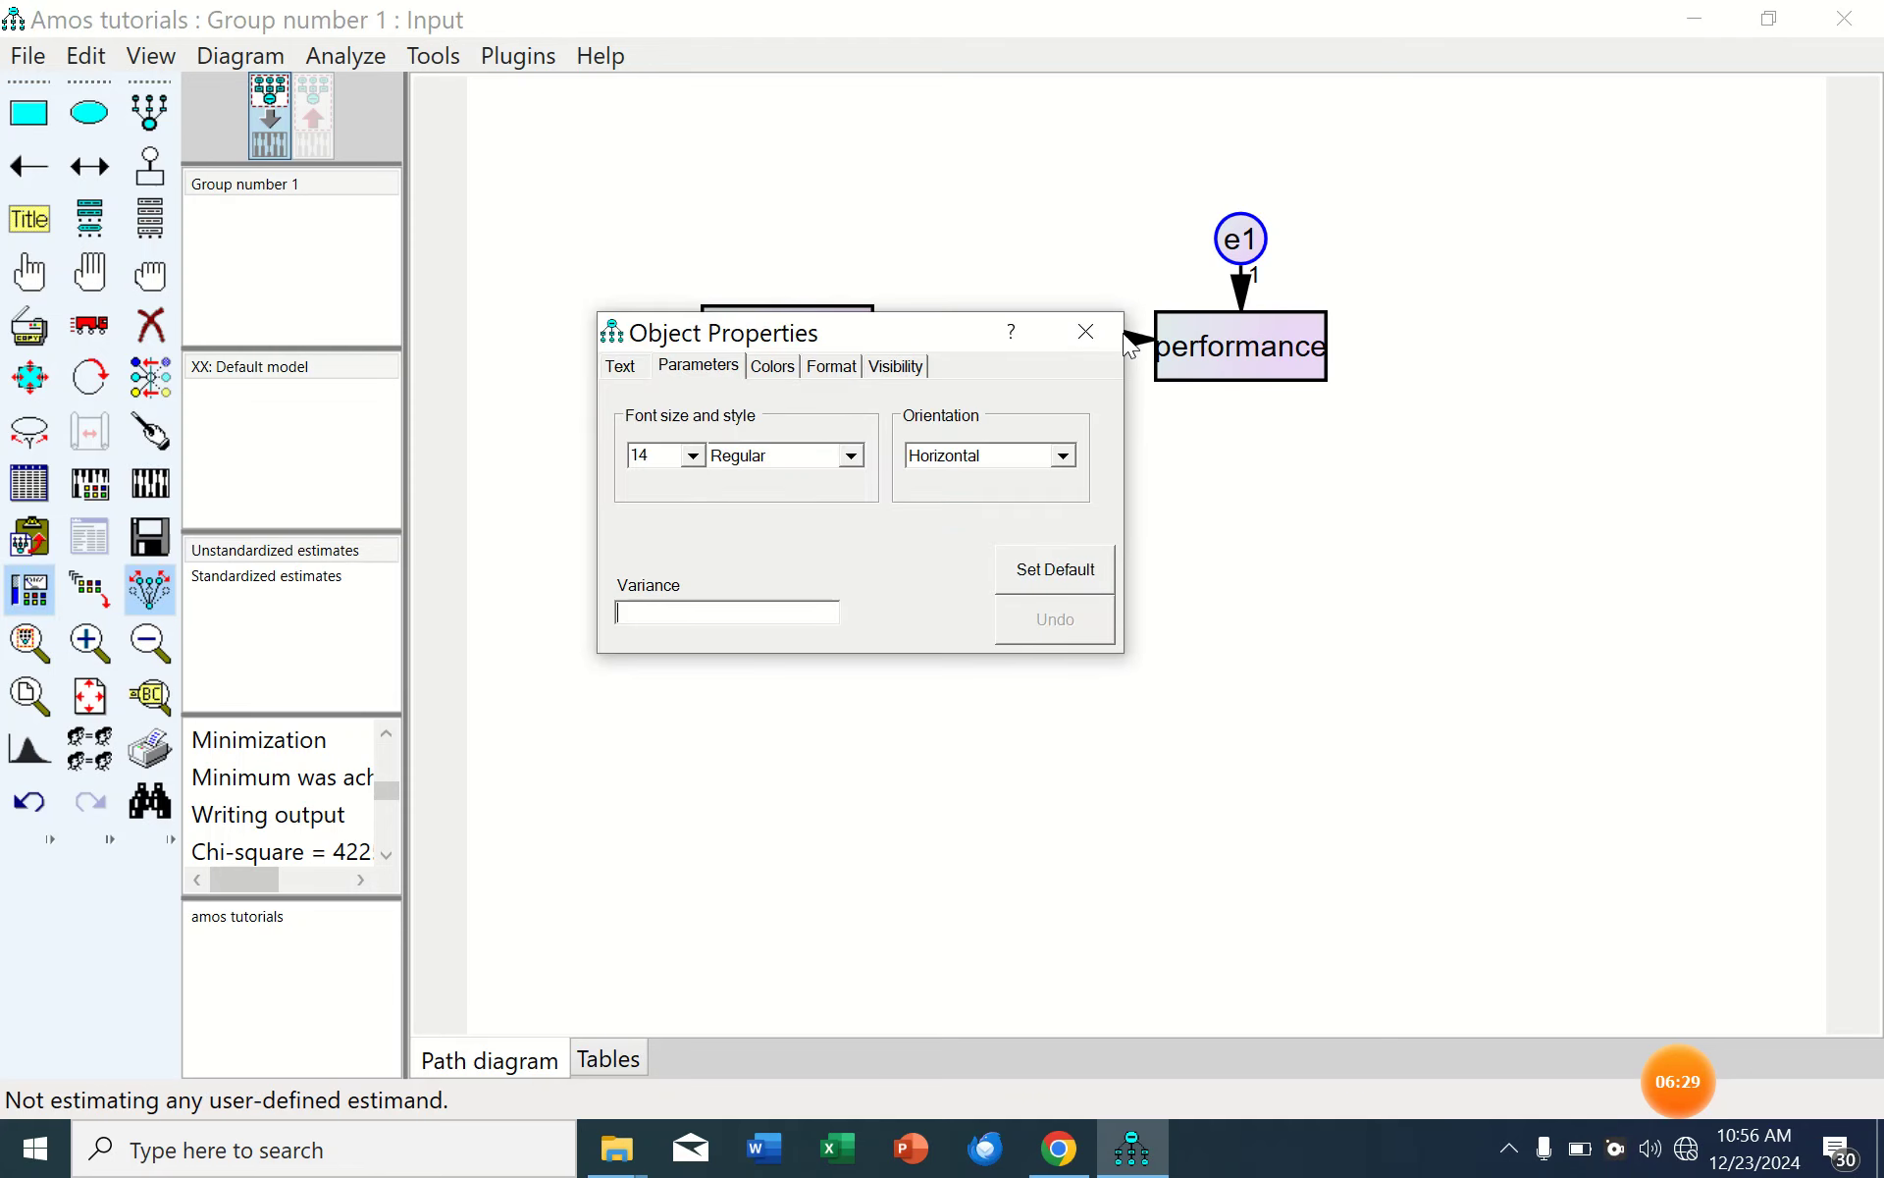
{"action": "left_click", "coordinate": [620, 369]}
{"action": "key", "text": "BackSpace"}
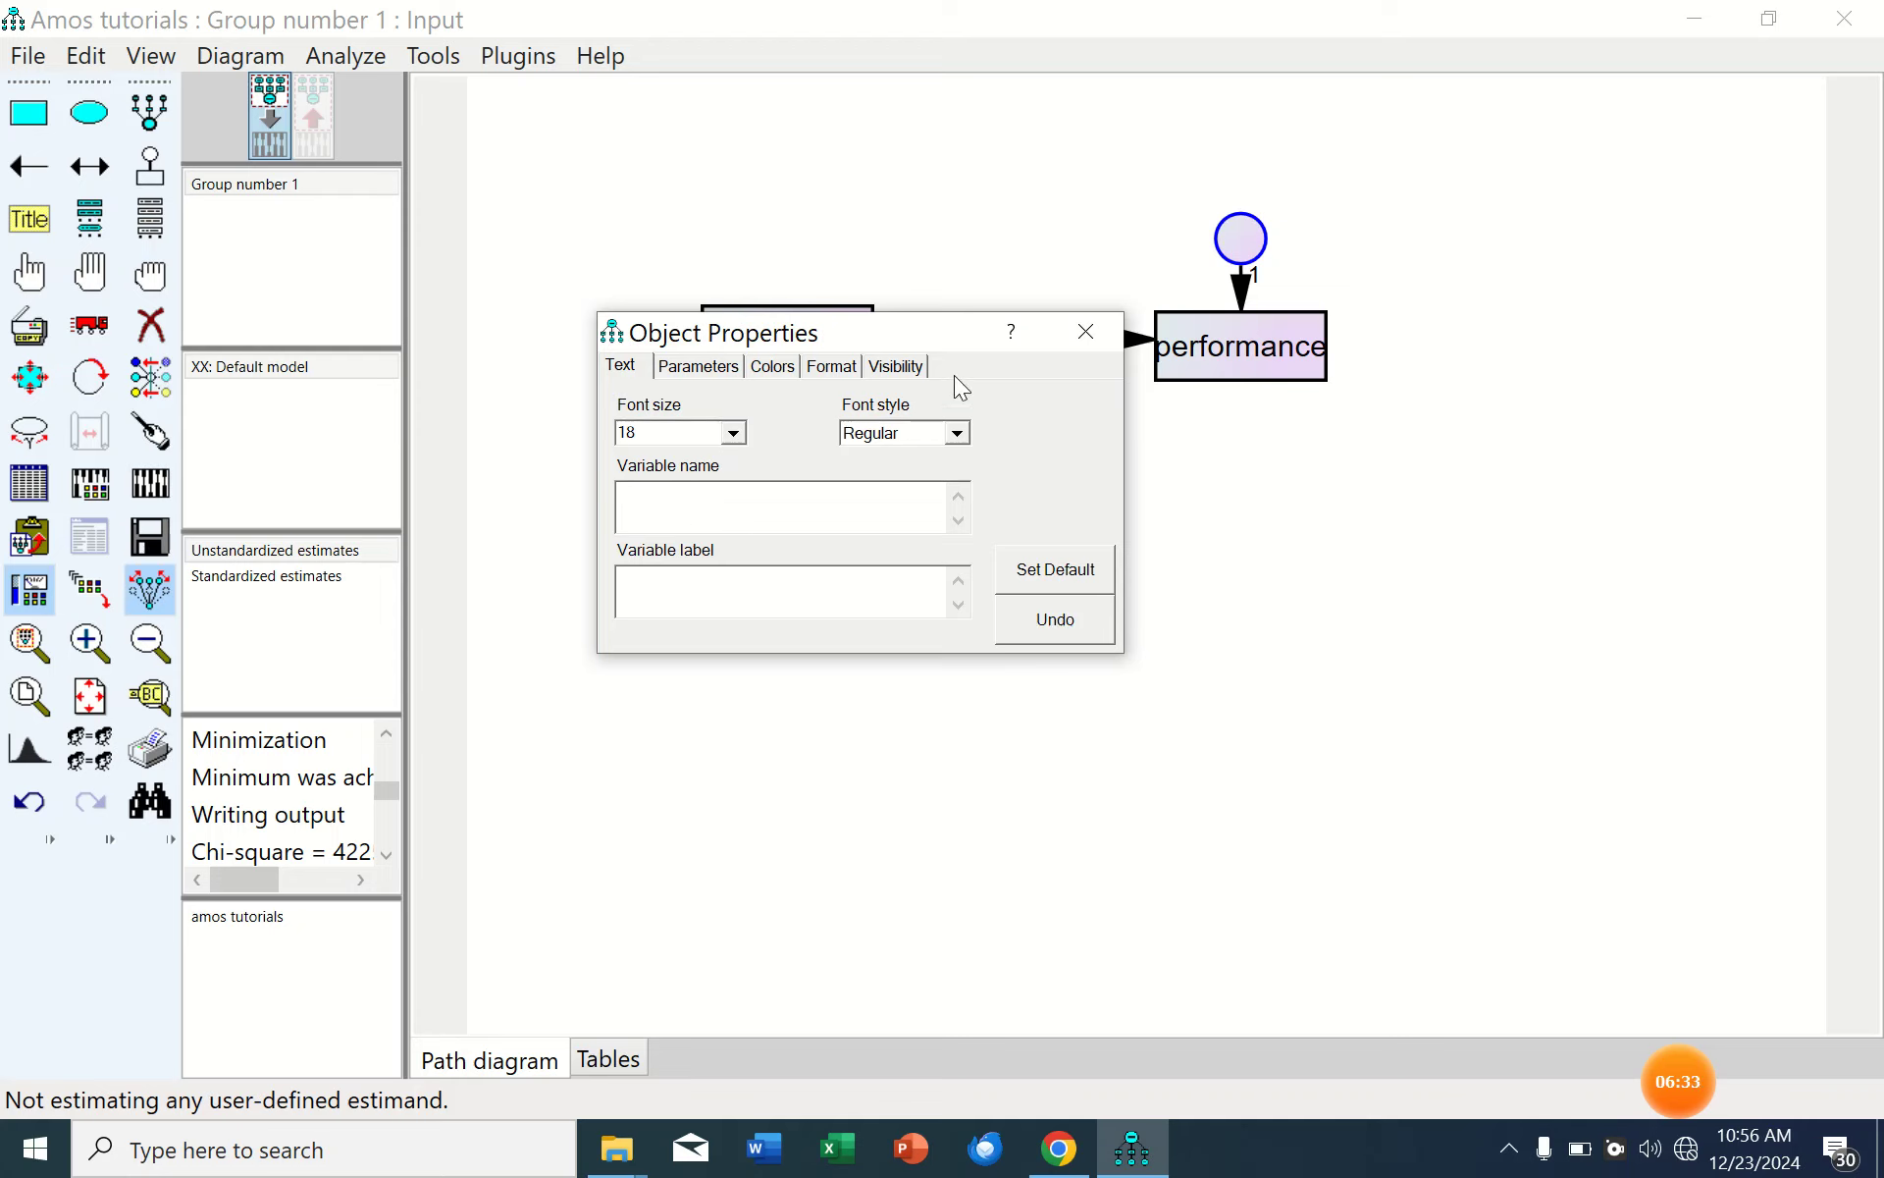
{"action": "left_click", "coordinate": [1083, 330]}
{"action": "double_click", "coordinate": [1240, 249]}
{"action": "type", "text": "e1"}
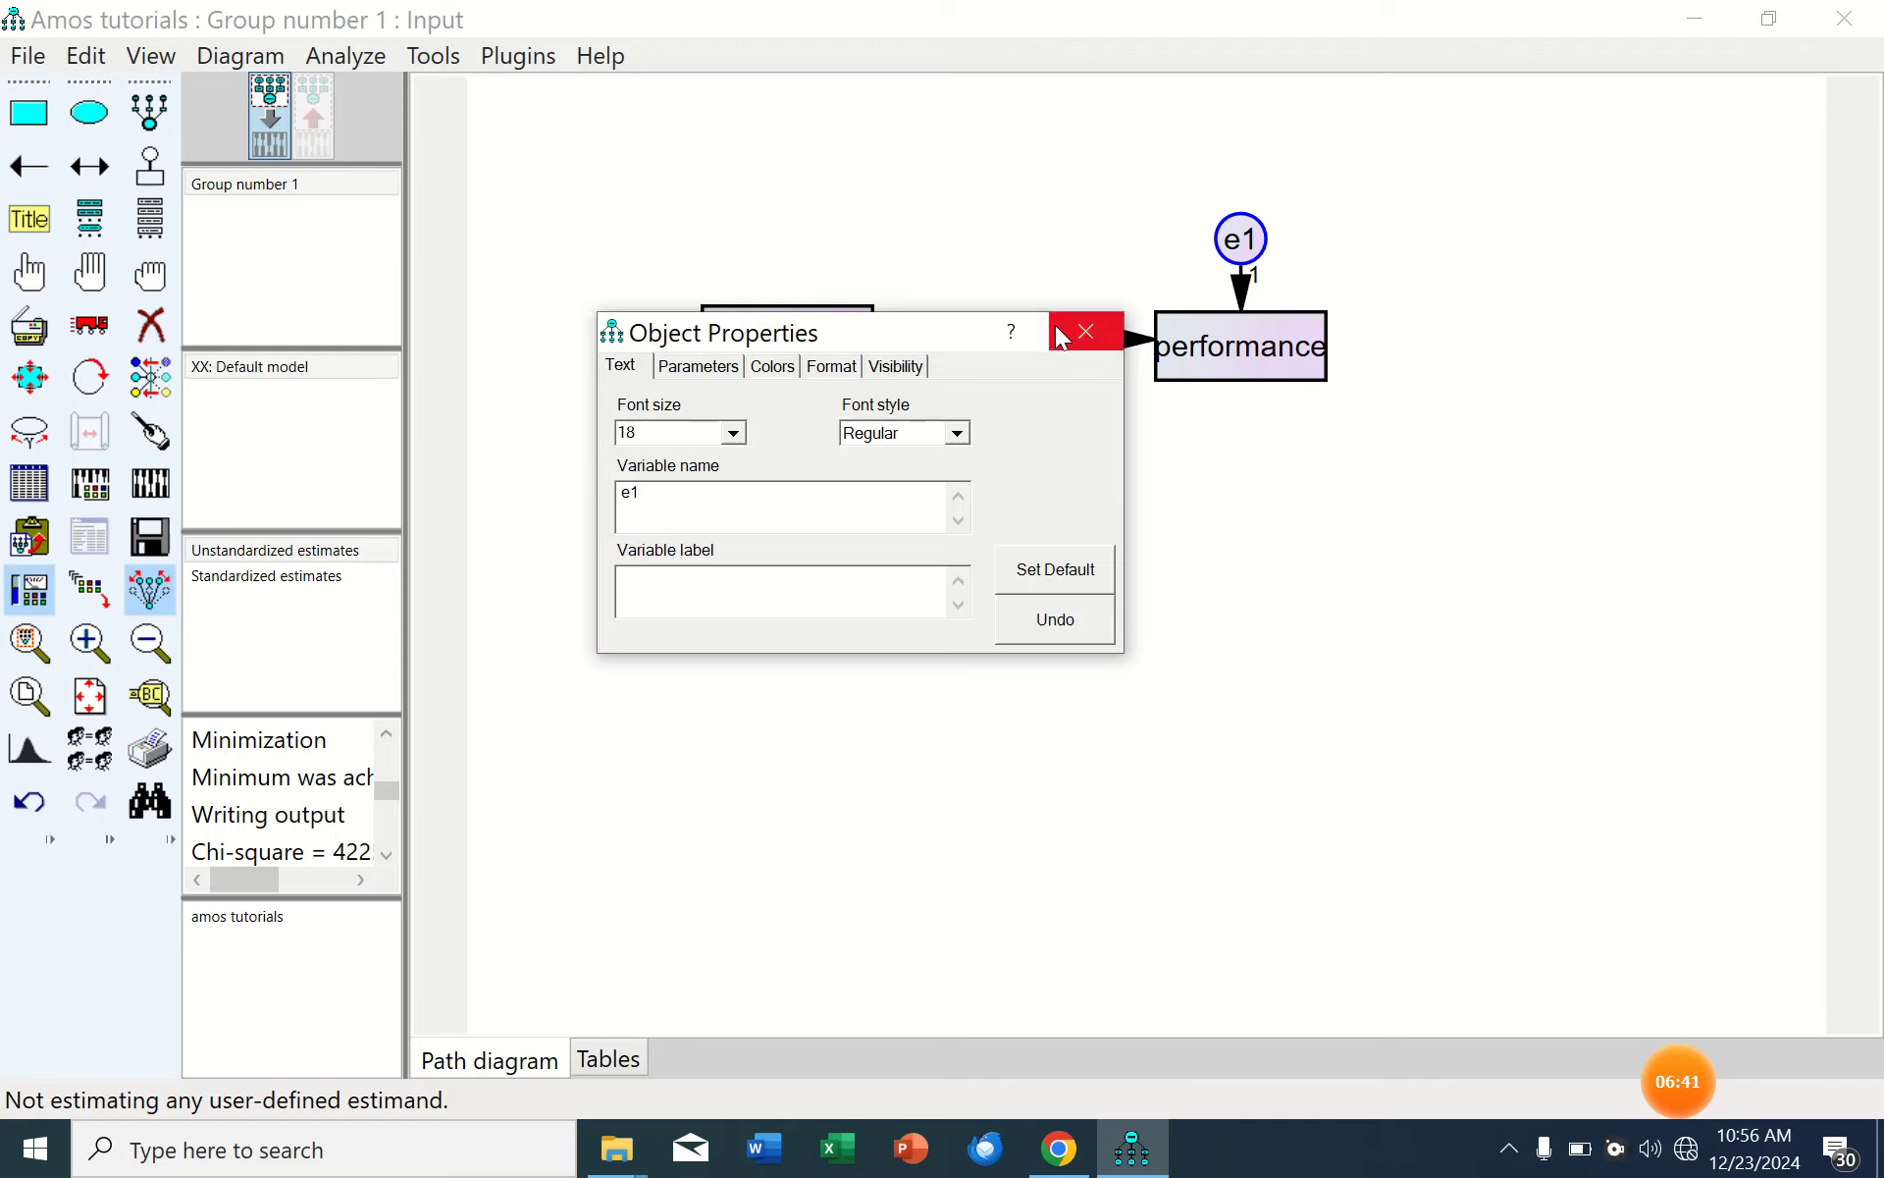
{"action": "left_click", "coordinate": [1075, 322]}
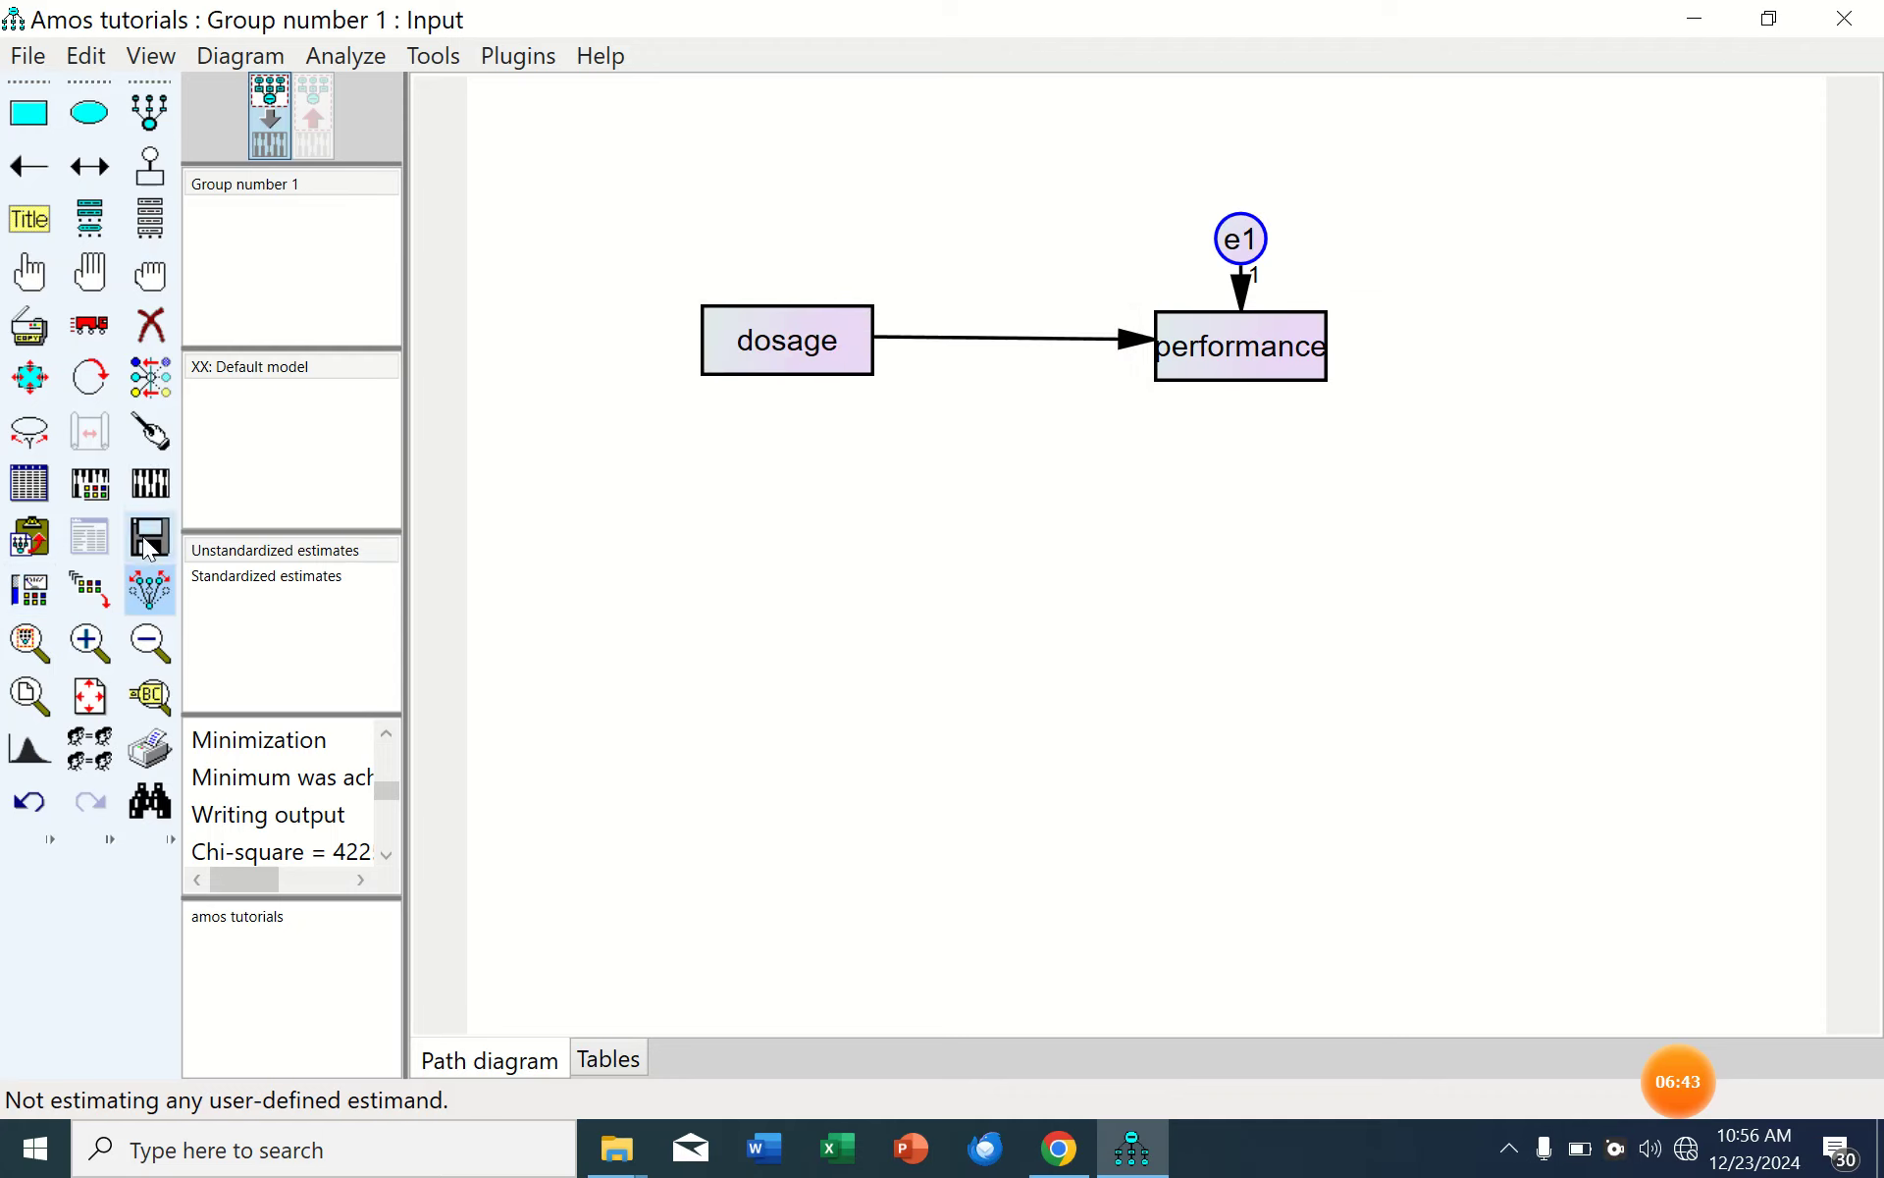
Calculate the estimates of the path model and review the Model Fit and Estimates sections of the text output.
{"action": "left_click", "coordinate": [159, 483]}
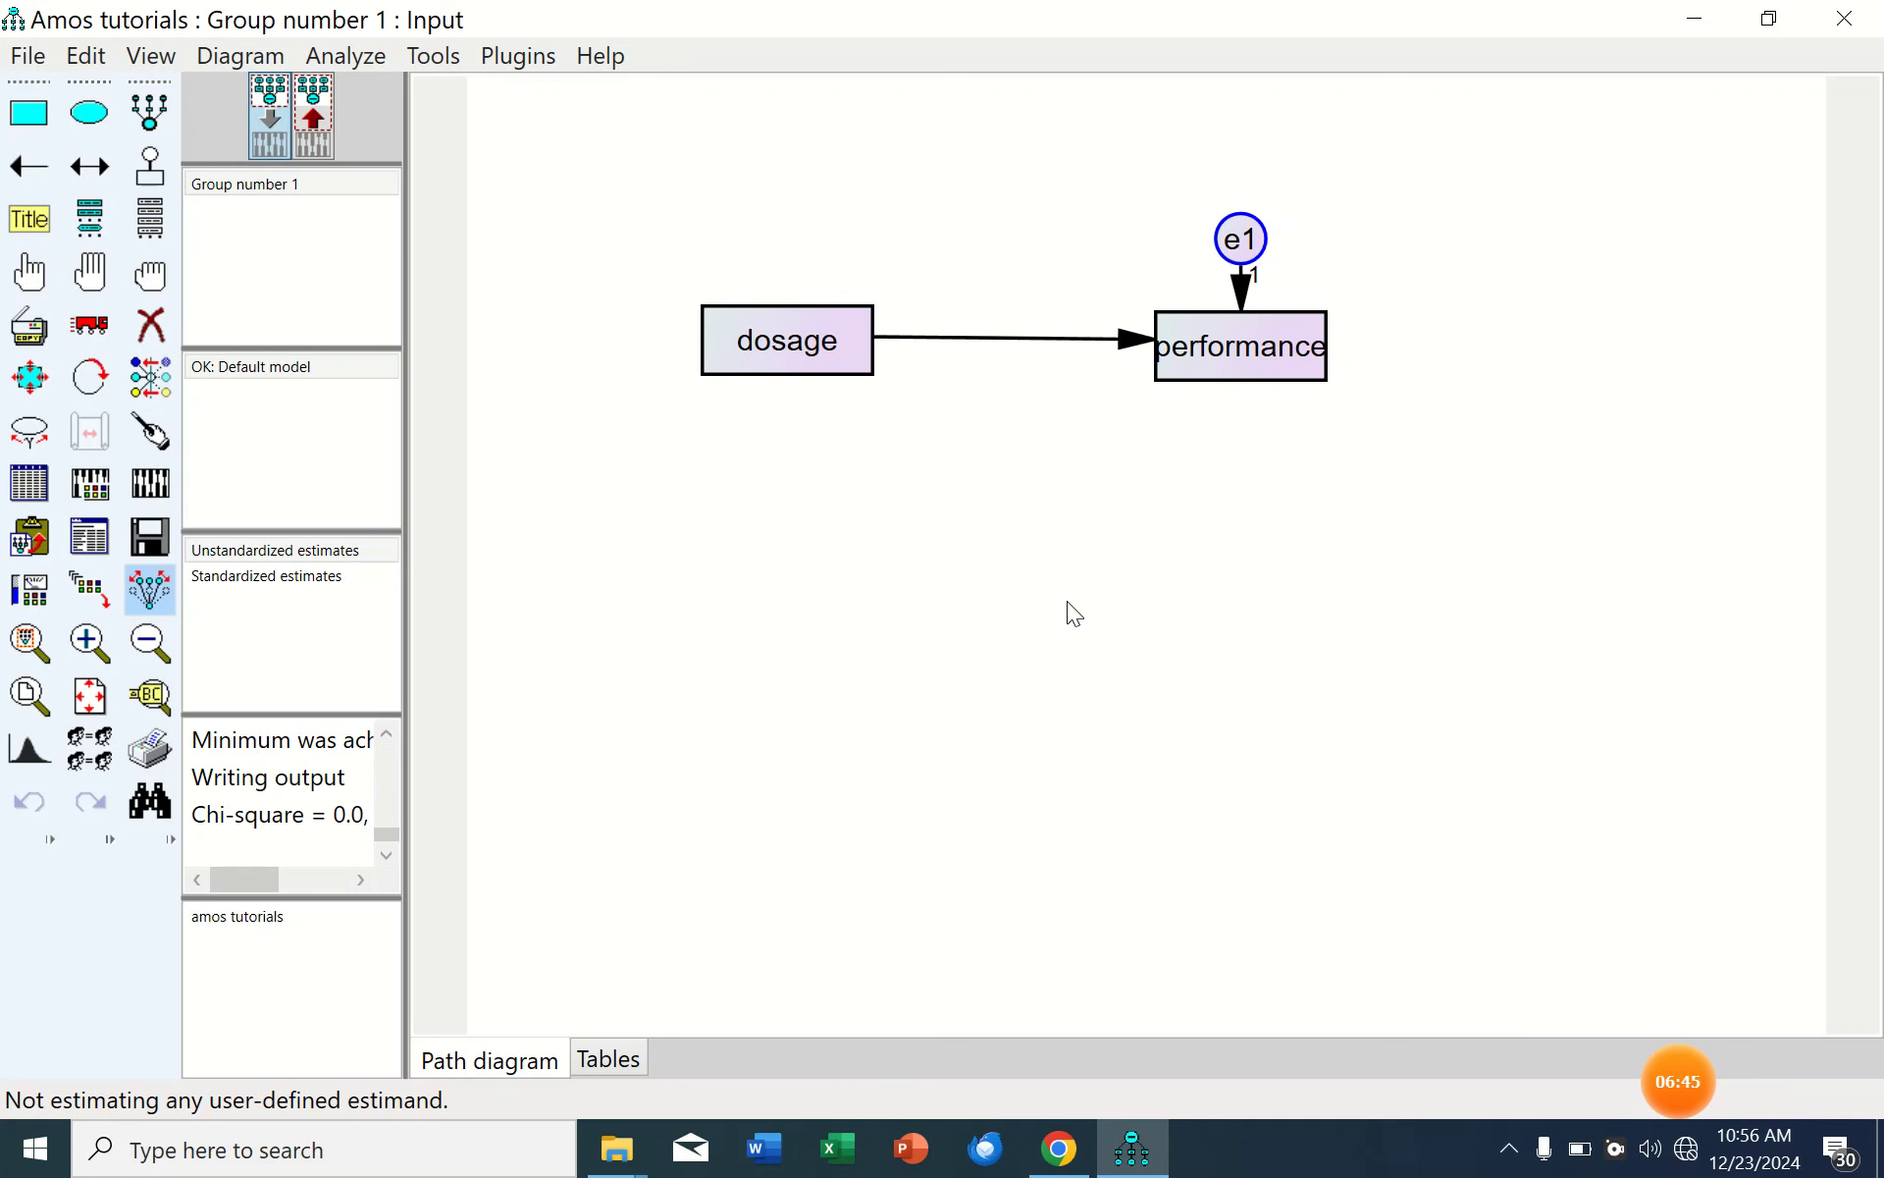
{"action": "left_click", "coordinate": [98, 538]}
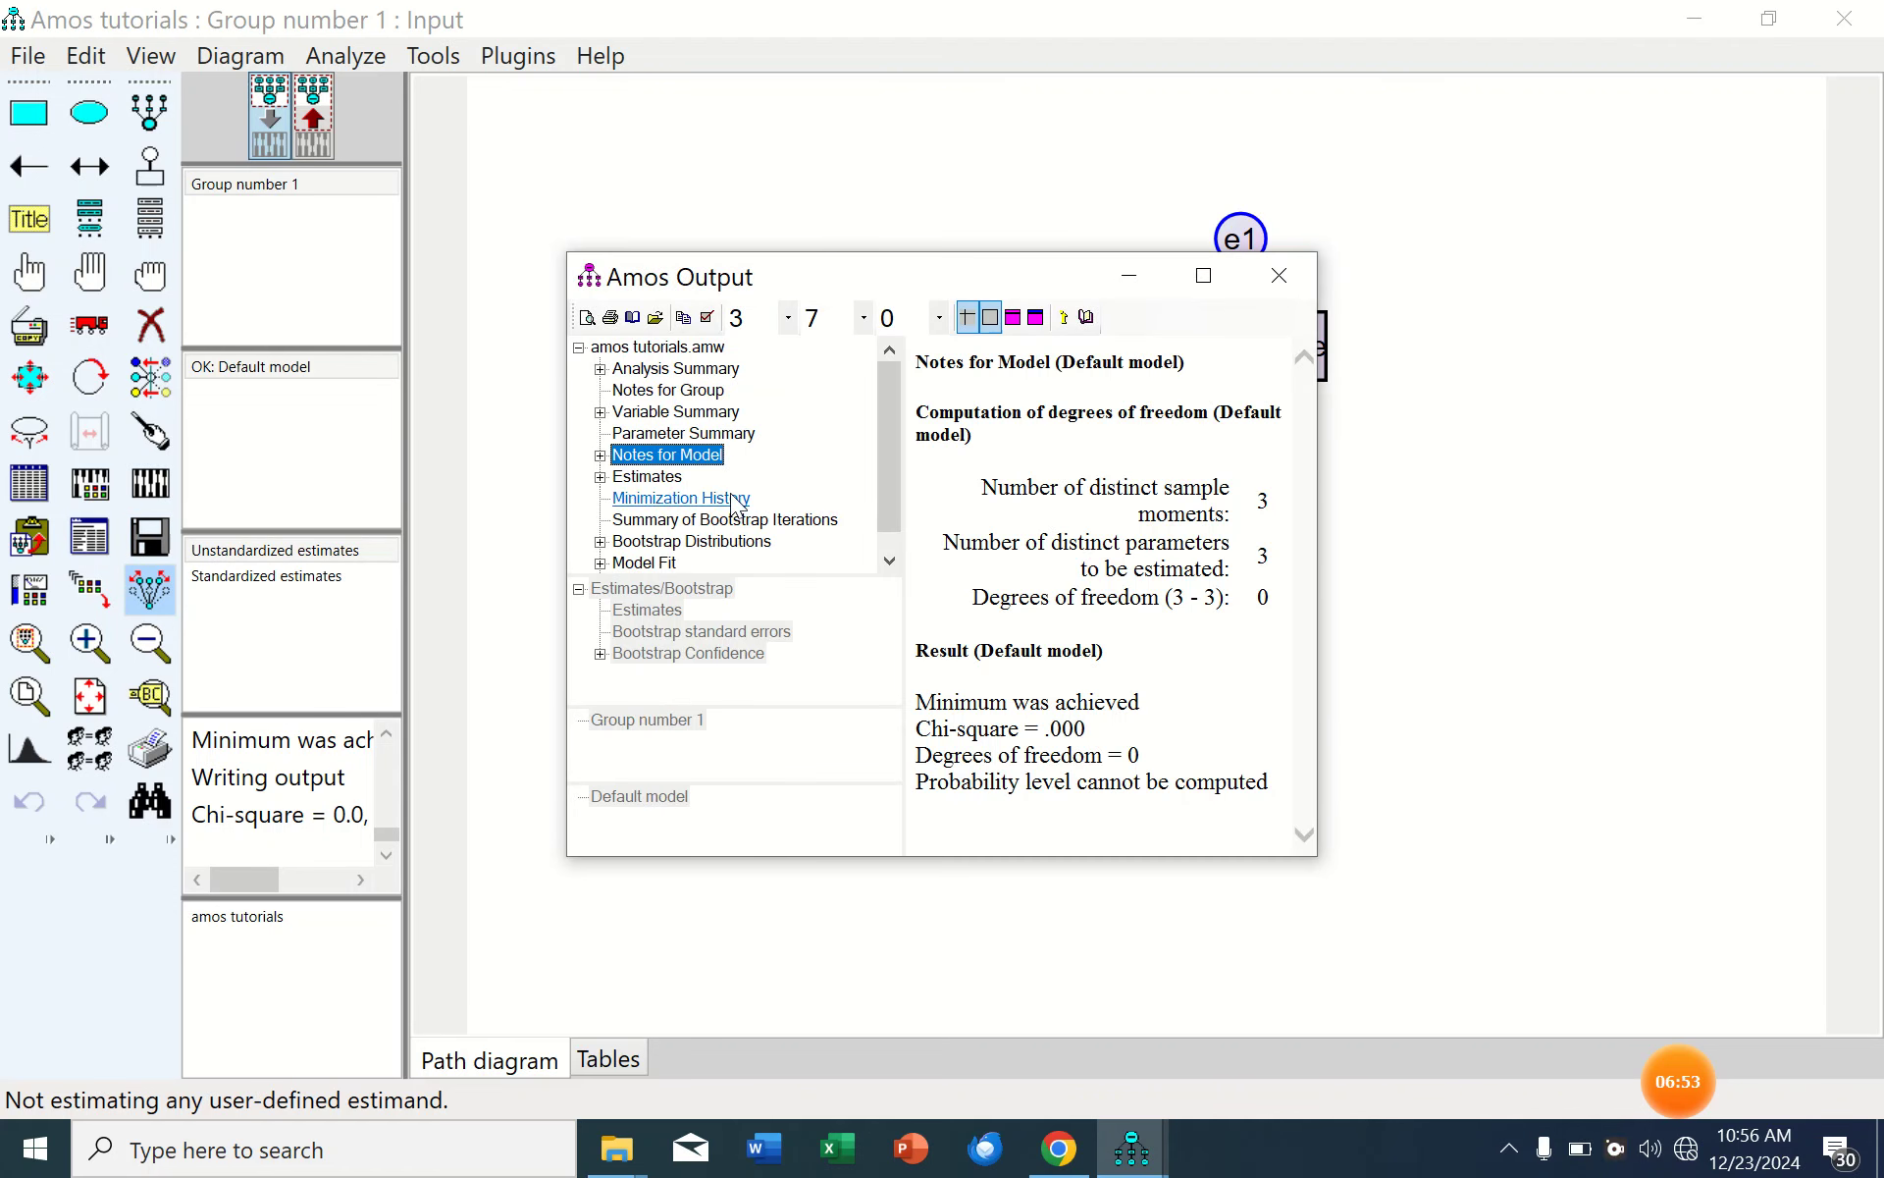
{"action": "left_click", "coordinate": [658, 573]}
{"action": "left_click", "coordinate": [1203, 276]}
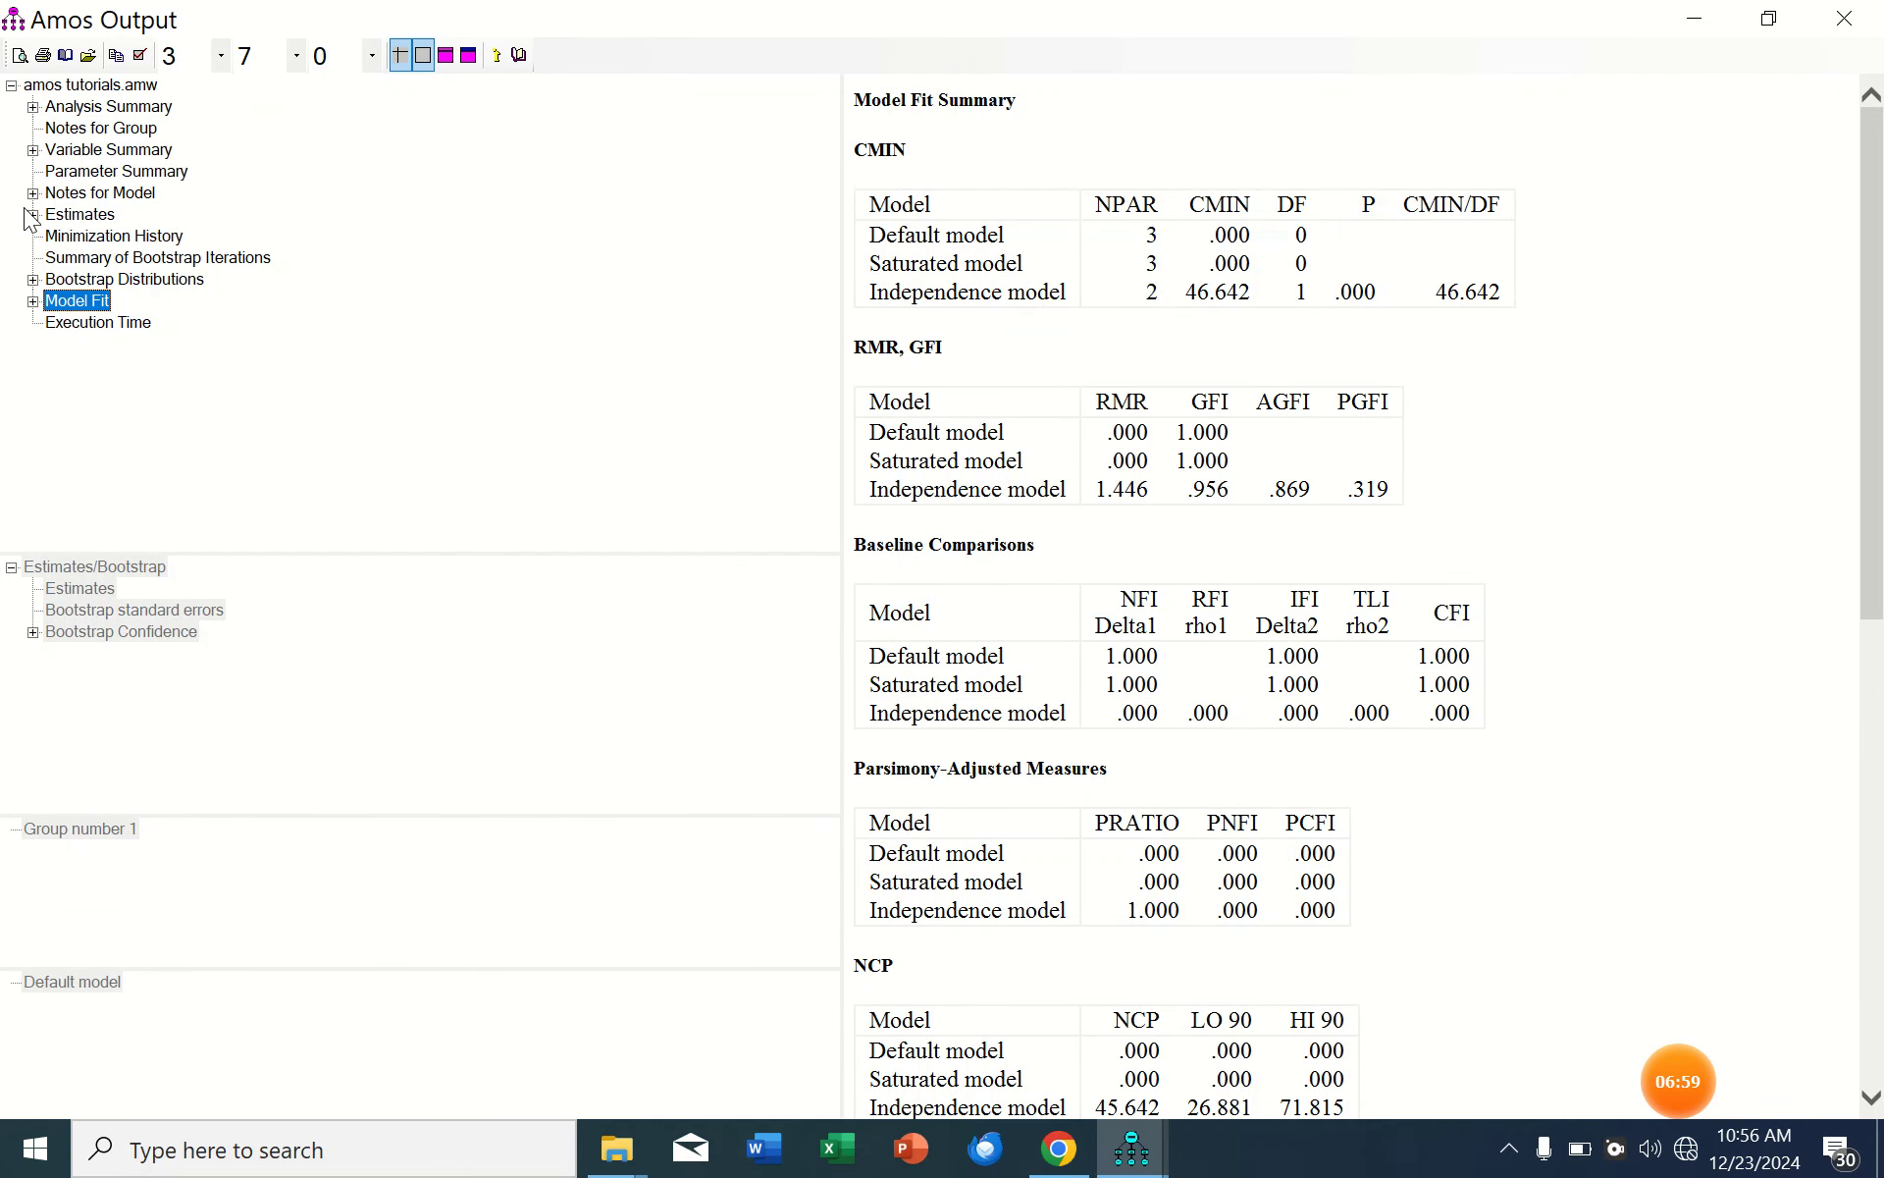
{"action": "left_click", "coordinate": [74, 216]}
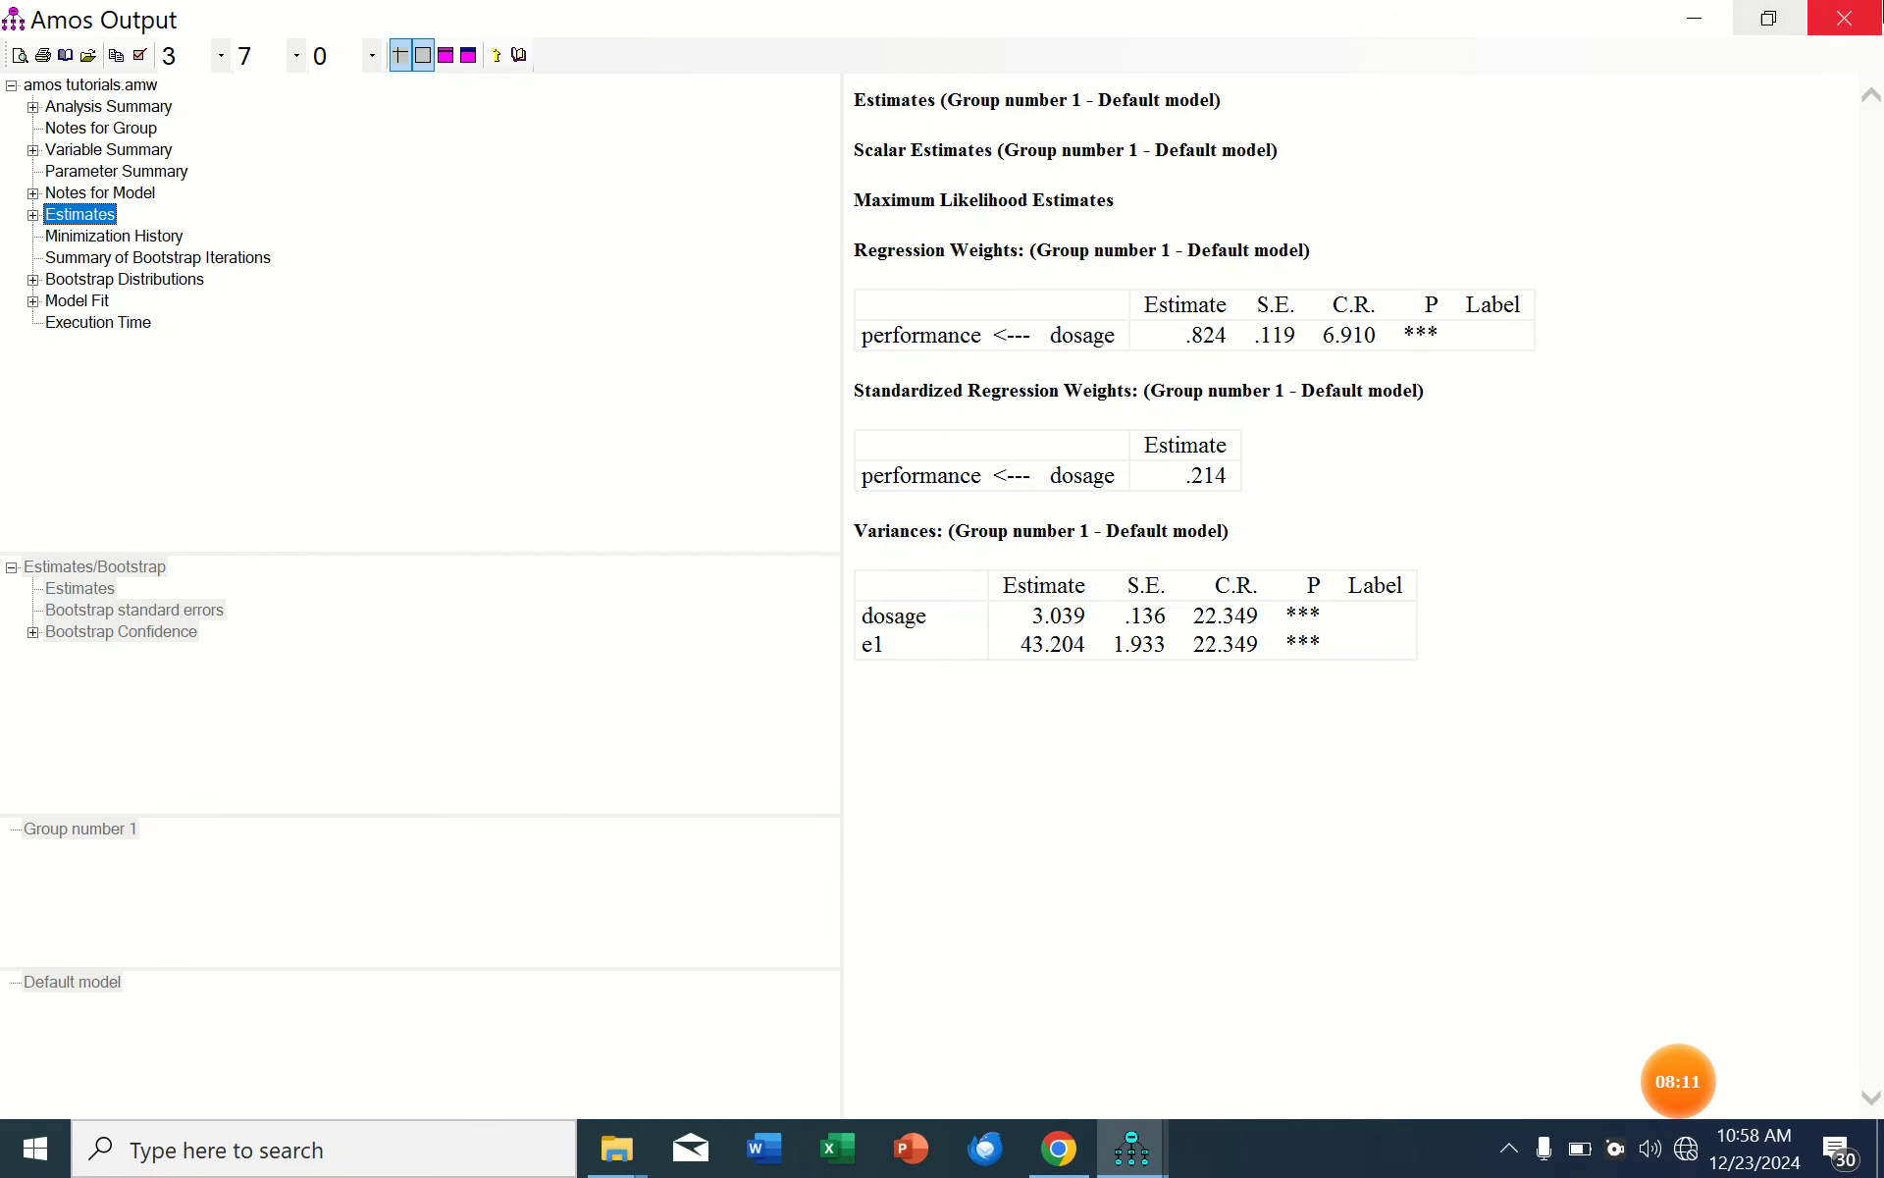
{"action": "left_click", "coordinate": [1844, 18]}
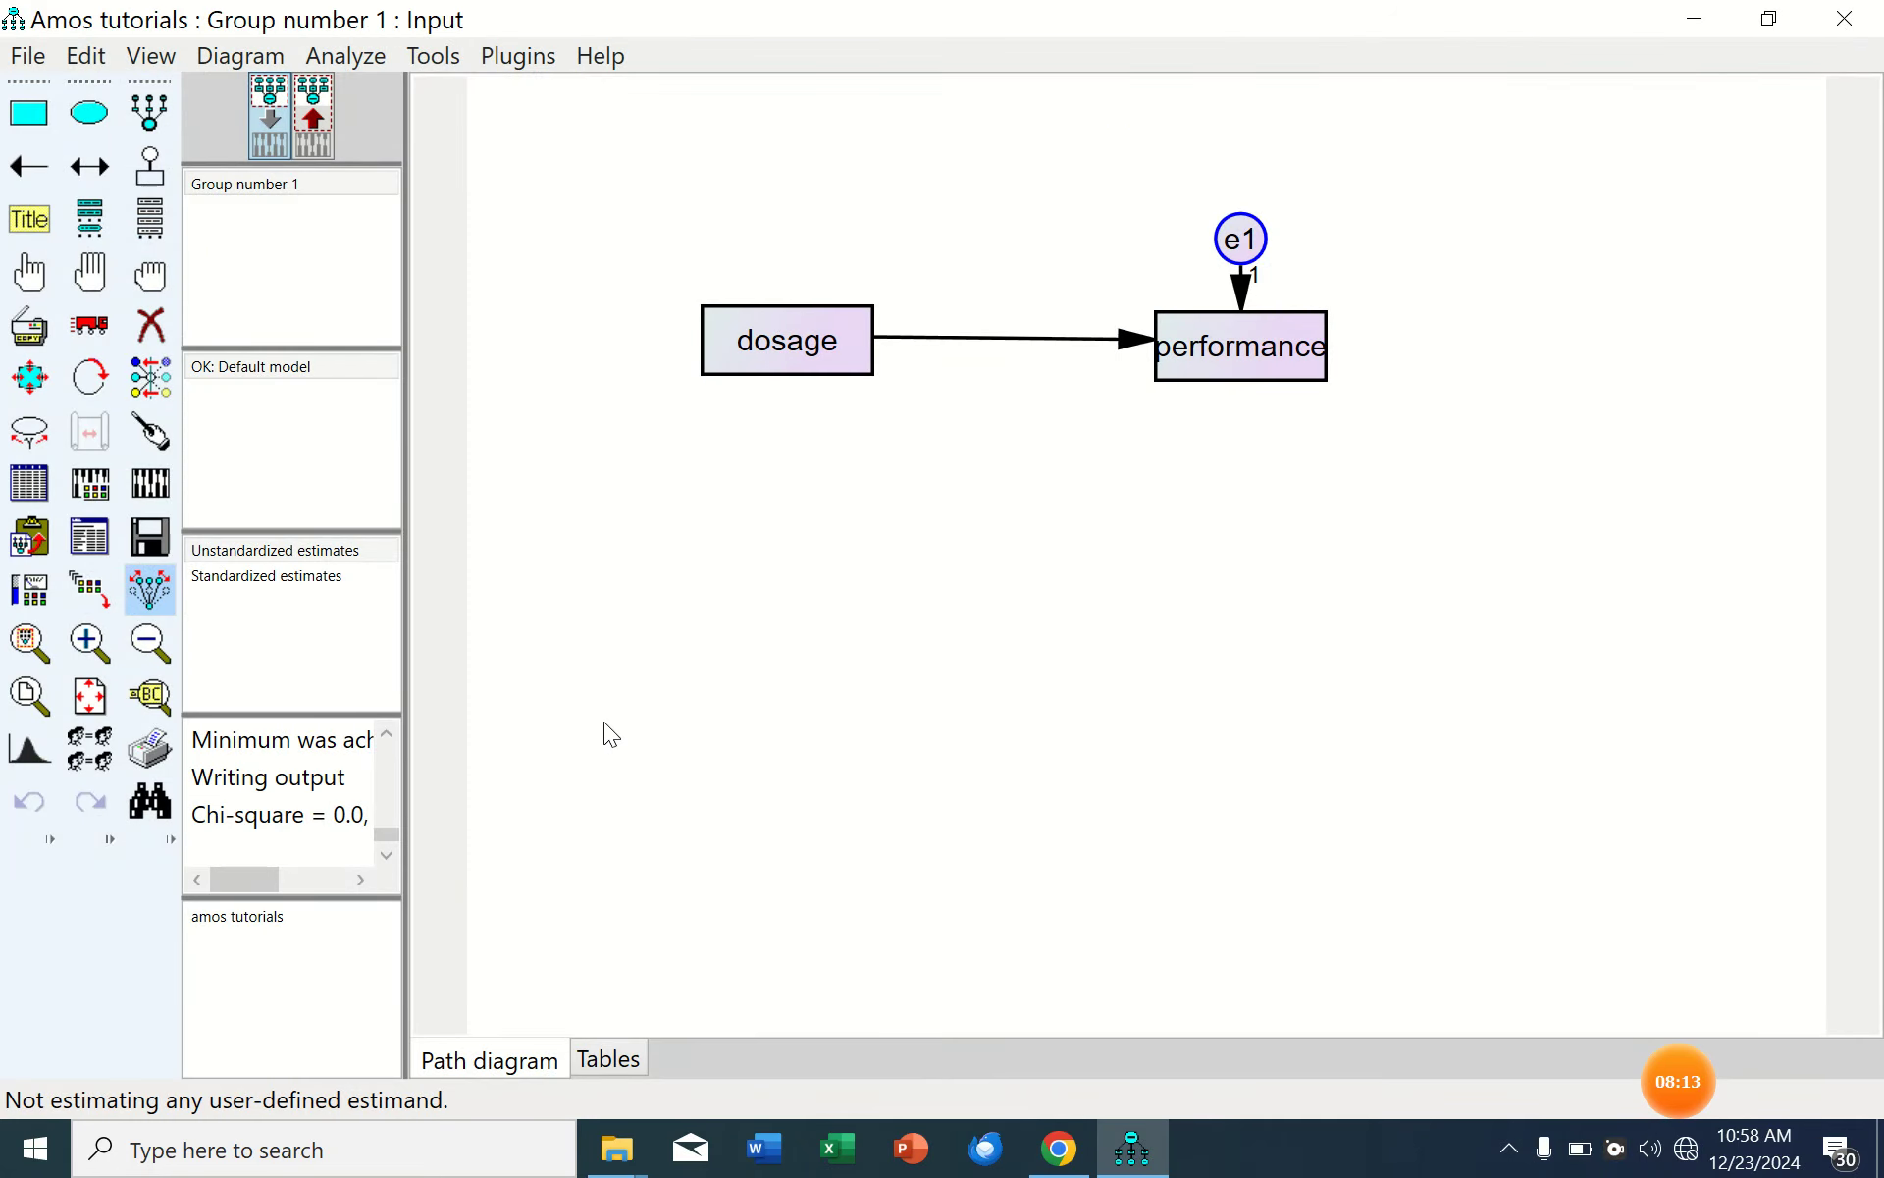
Erase the error variable e1 and the single-headed path from dosage to performance.
{"action": "left_click", "coordinate": [150, 325]}
{"action": "left_click", "coordinate": [1269, 245]}
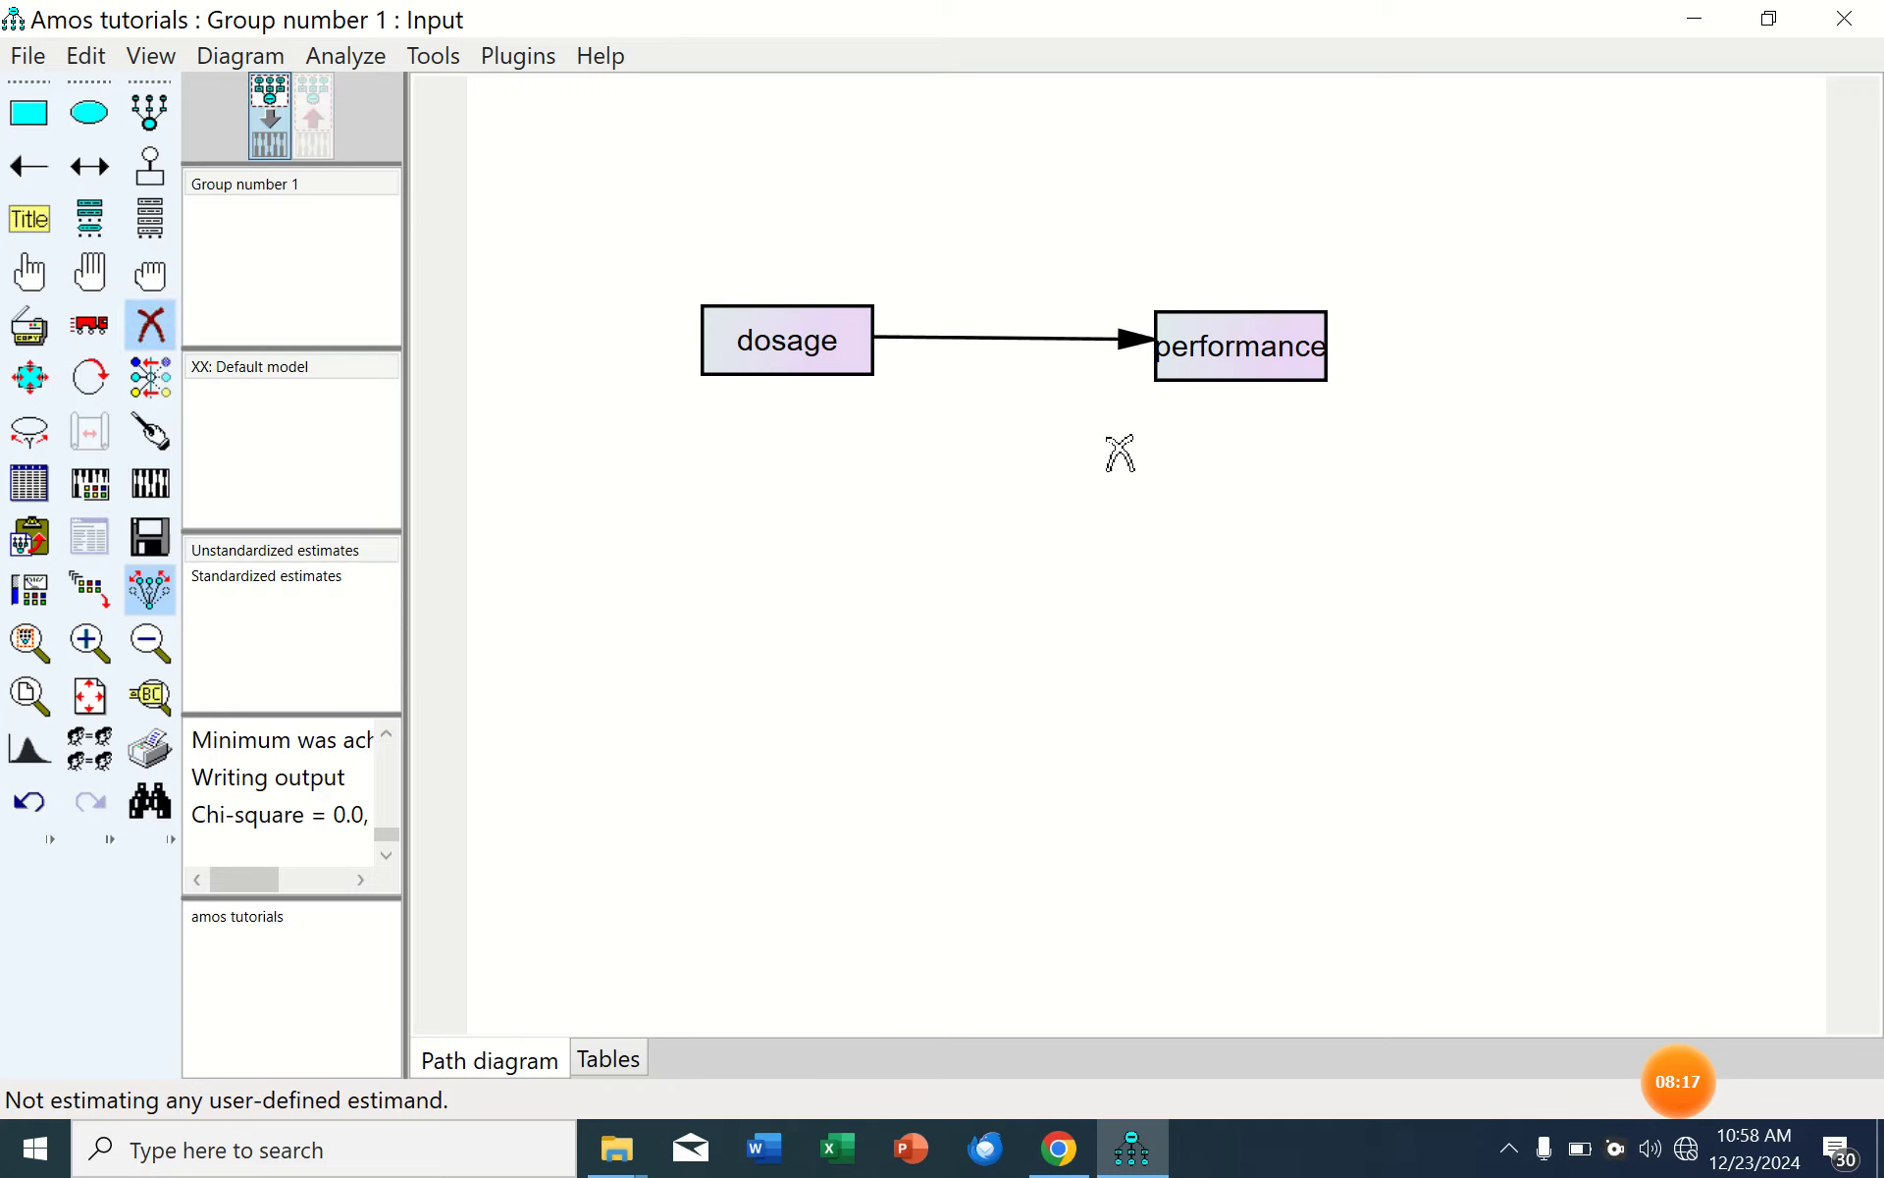
{"action": "left_click", "coordinate": [1145, 355]}
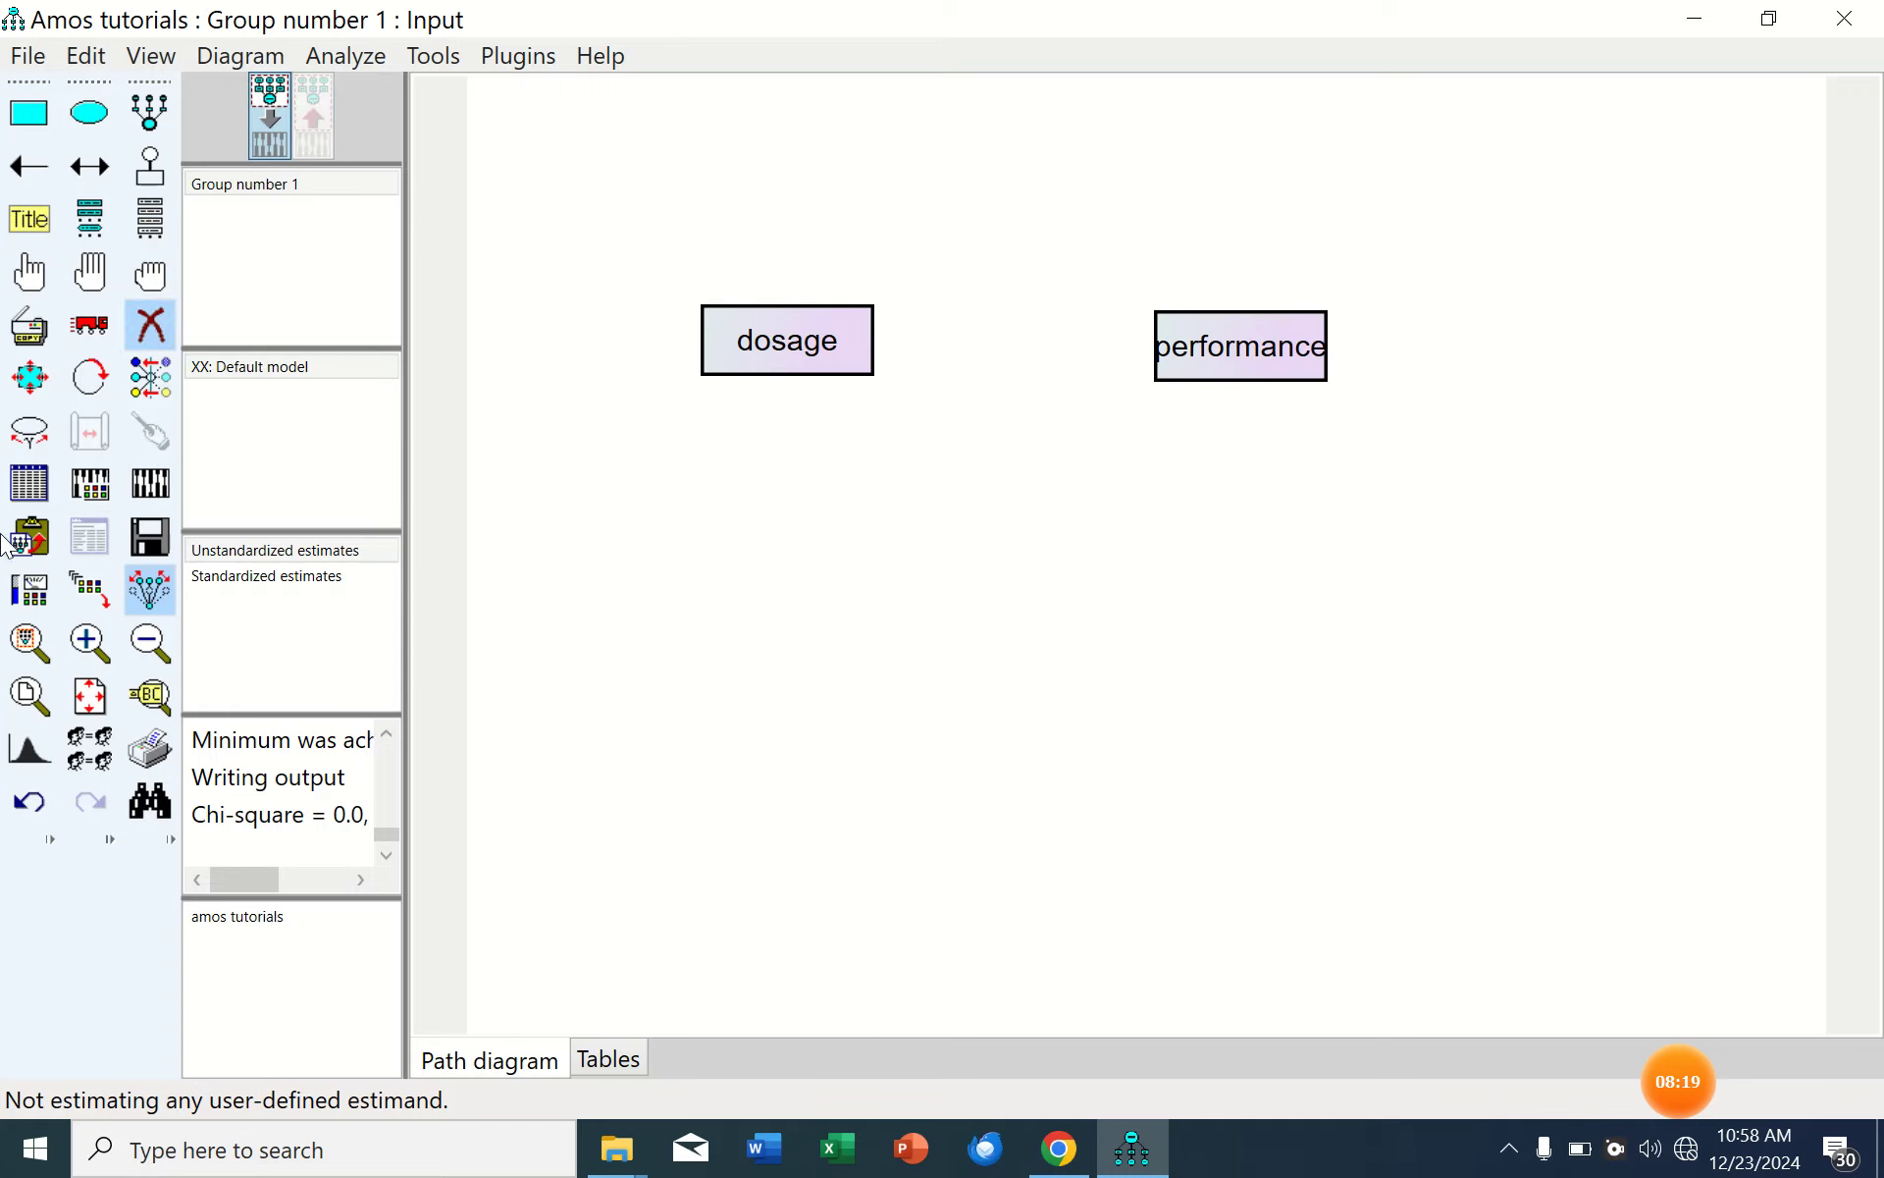
Draw a double-headed covariance between dosage and performance and touch up where its ends attach.
{"action": "left_click", "coordinate": [106, 167]}
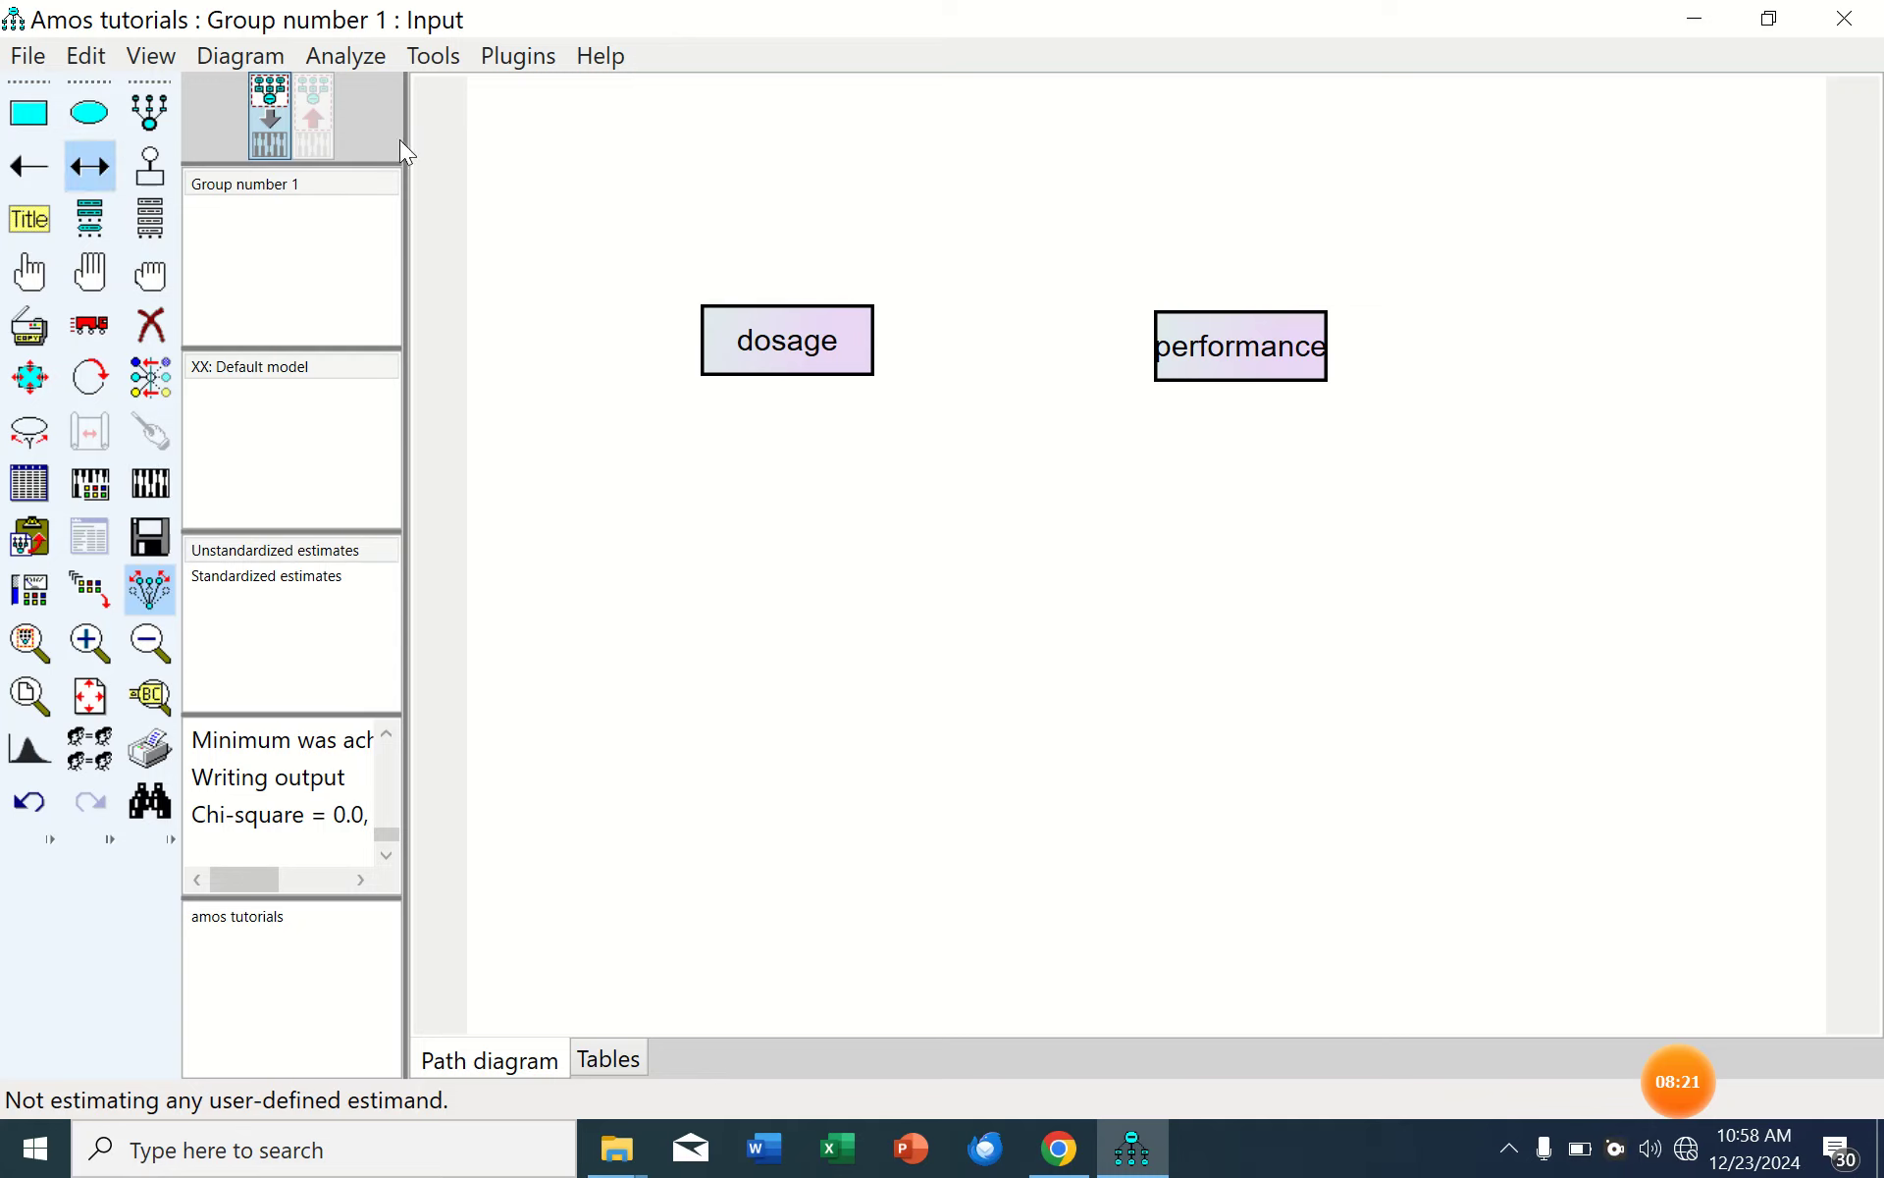
{"action": "left_click_drag", "start_coordinate": [761, 314], "coordinate": [1249, 353]}
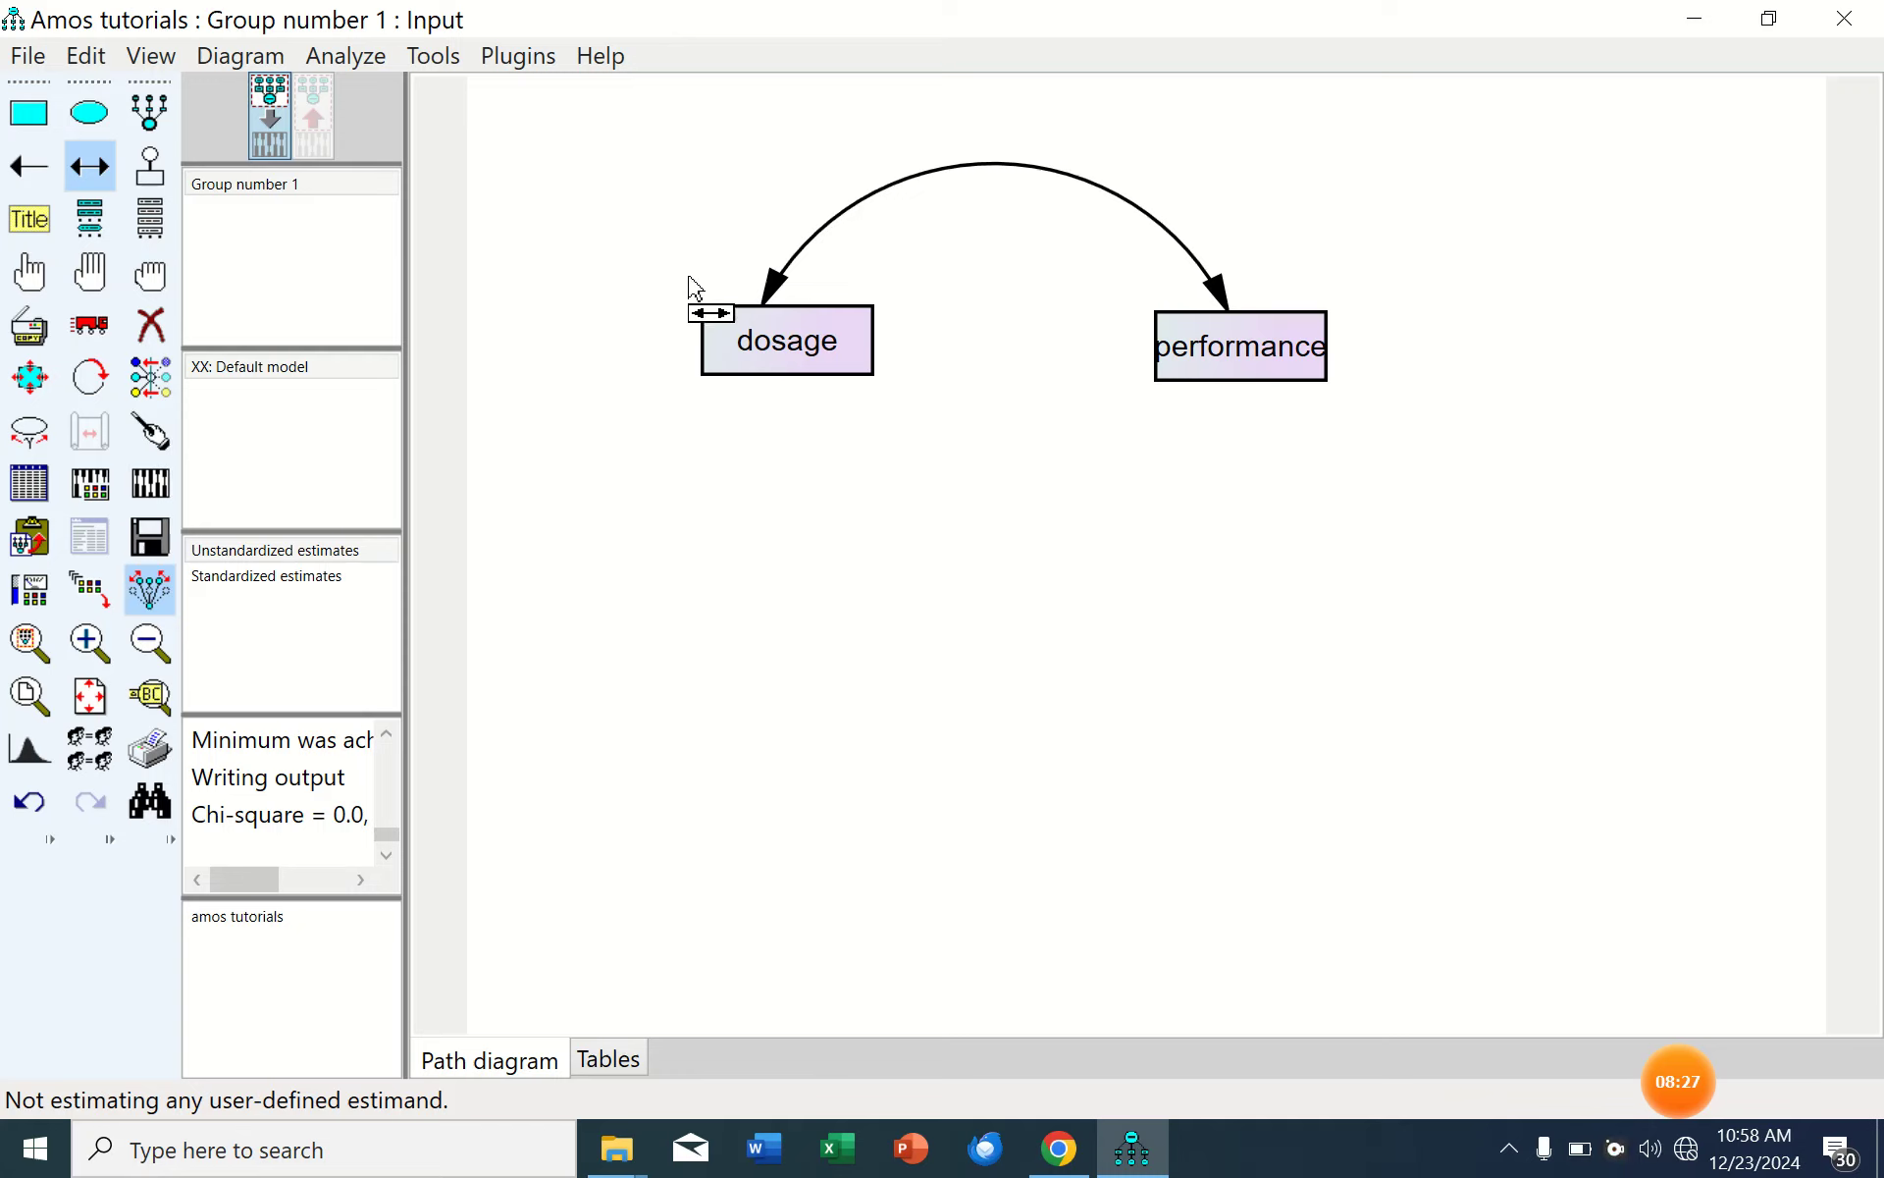
{"action": "left_click", "coordinate": [150, 429]}
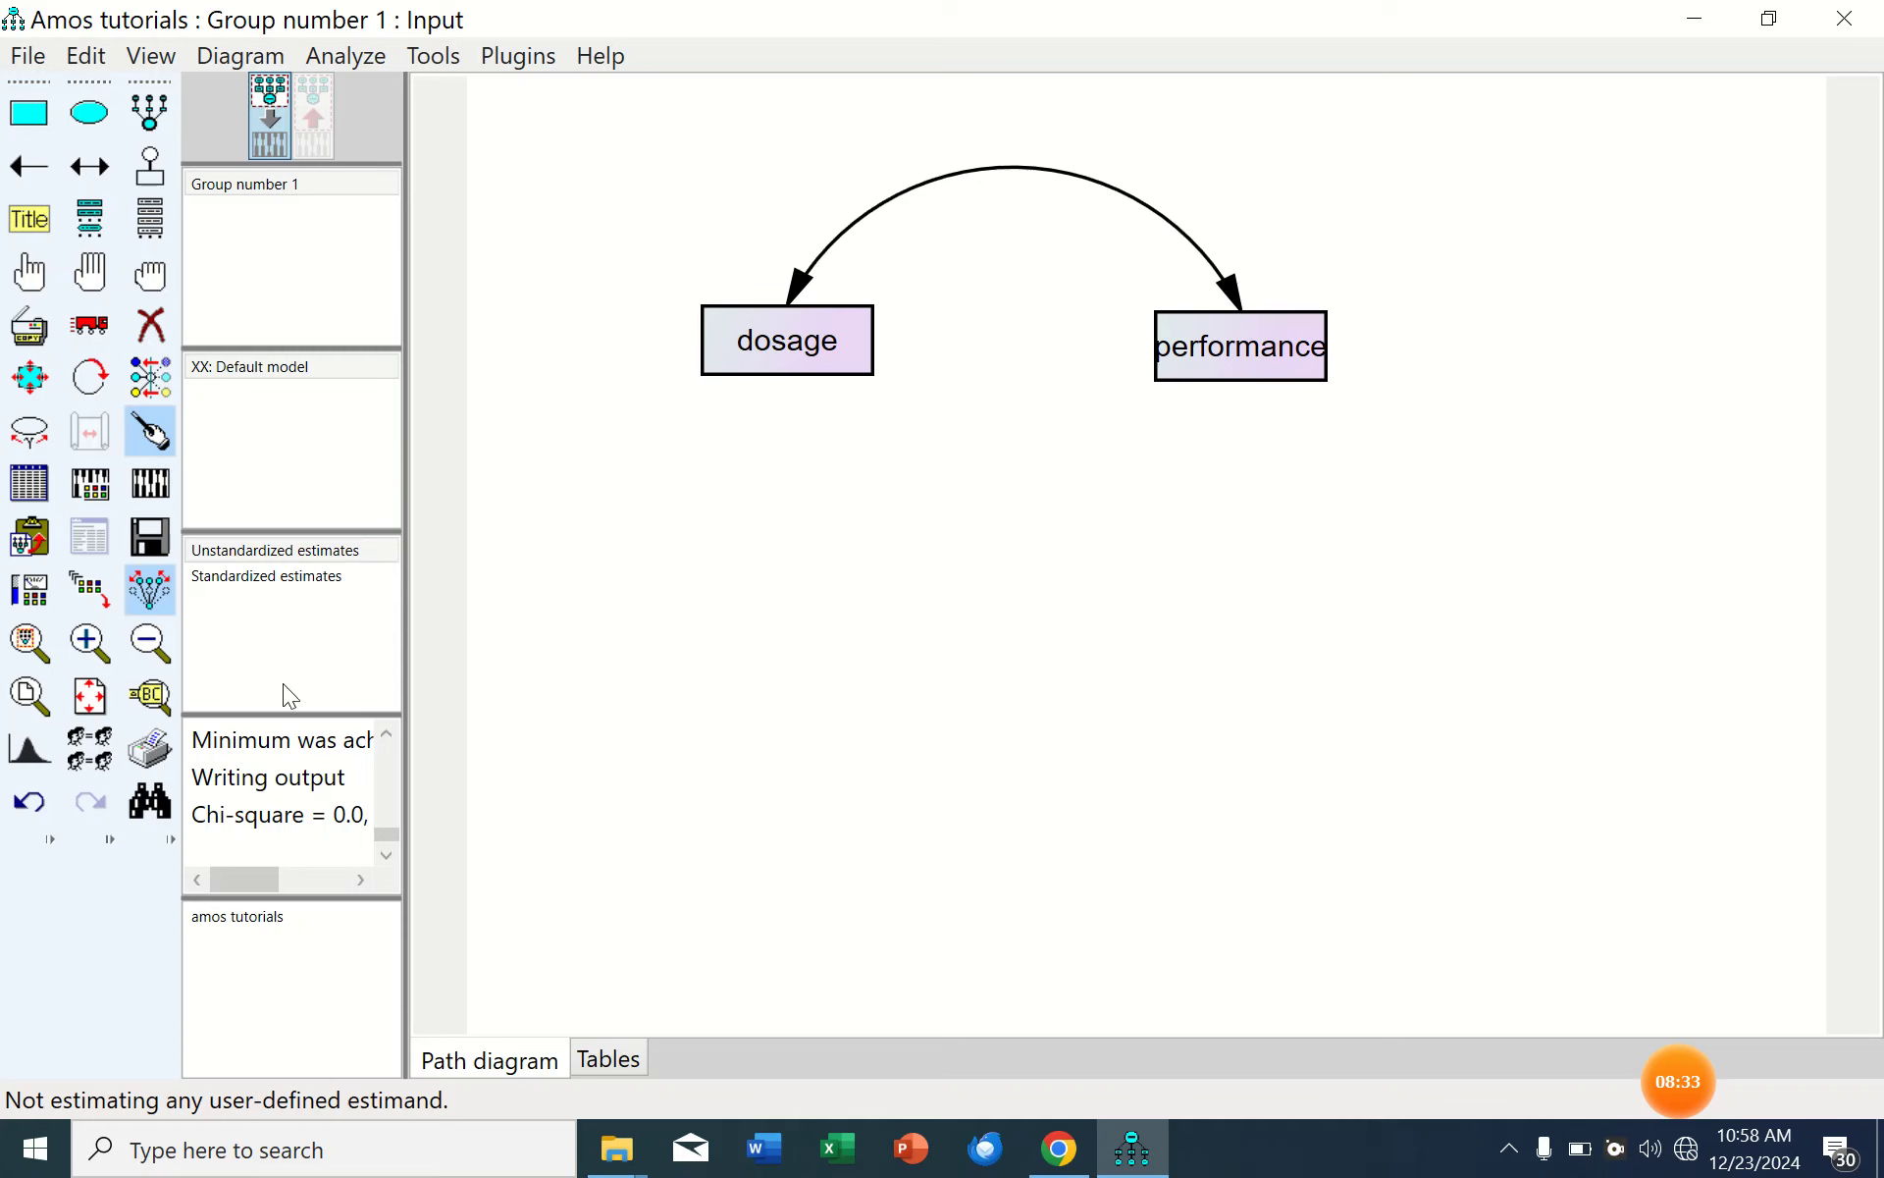
Enable correlations of estimates and implied moments in the analysis output options and calculate the covariance model's estimates.
{"action": "left_click", "coordinate": [137, 490]}
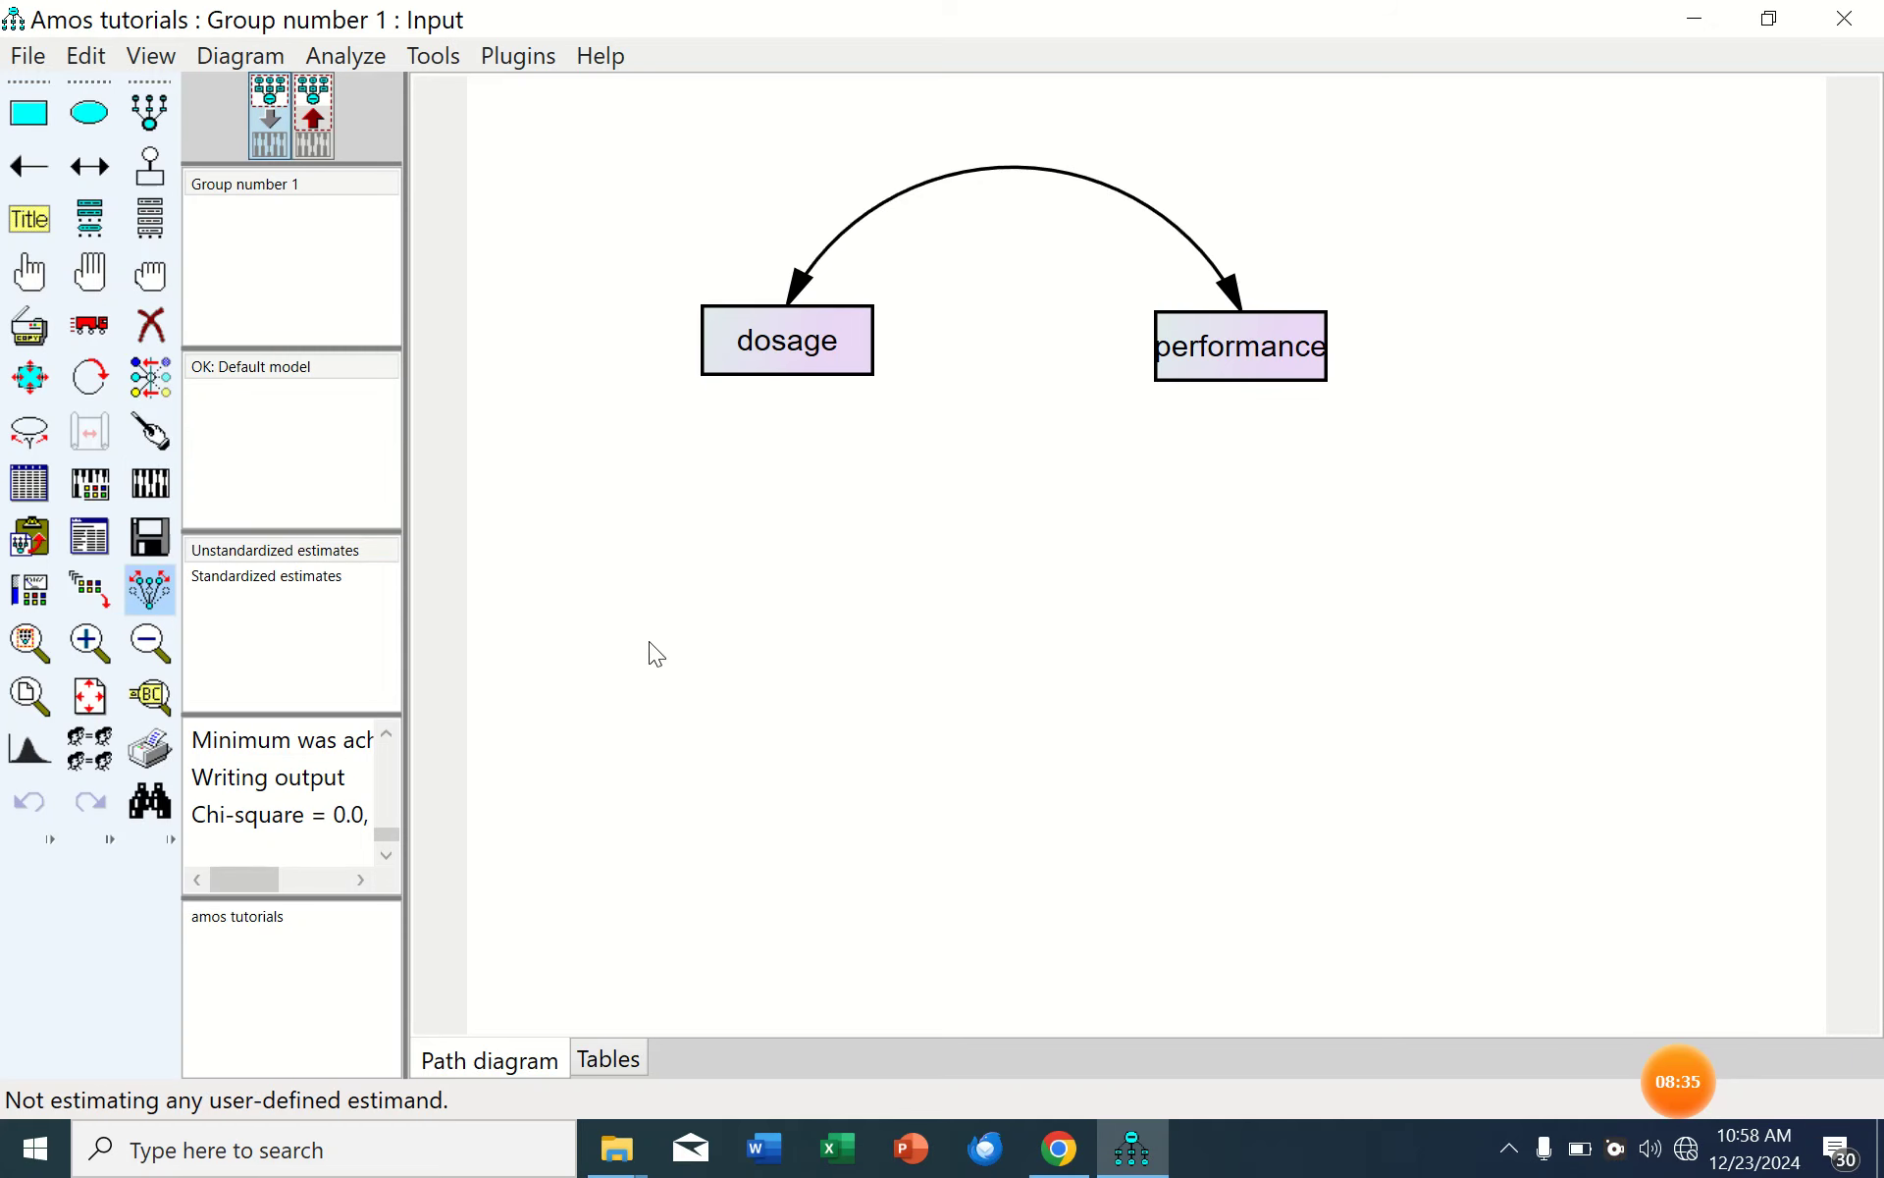
{"action": "left_click", "coordinate": [104, 485]}
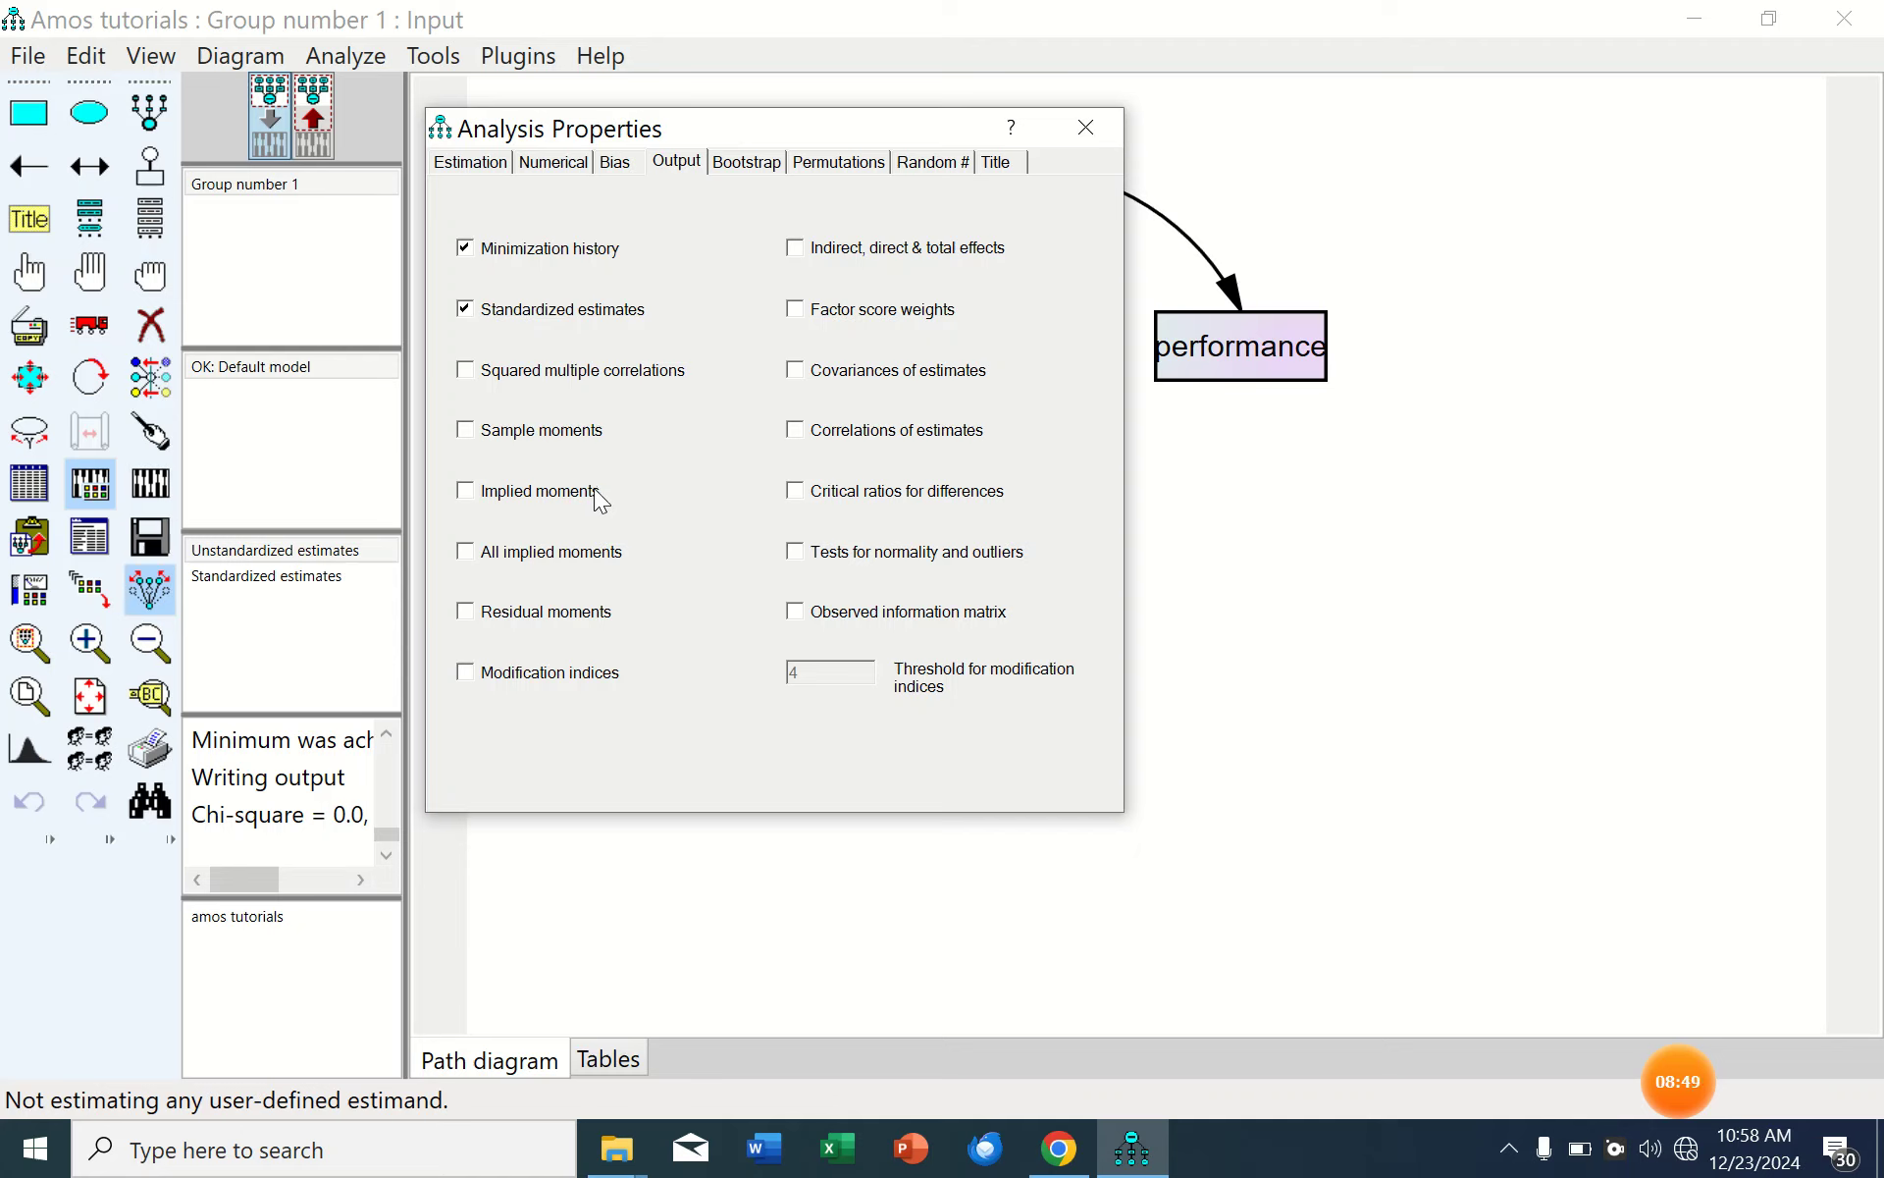
{"action": "left_click", "coordinate": [795, 431]}
{"action": "left_click", "coordinate": [463, 492]}
{"action": "left_click", "coordinate": [1086, 128]}
{"action": "left_click", "coordinate": [150, 483]}
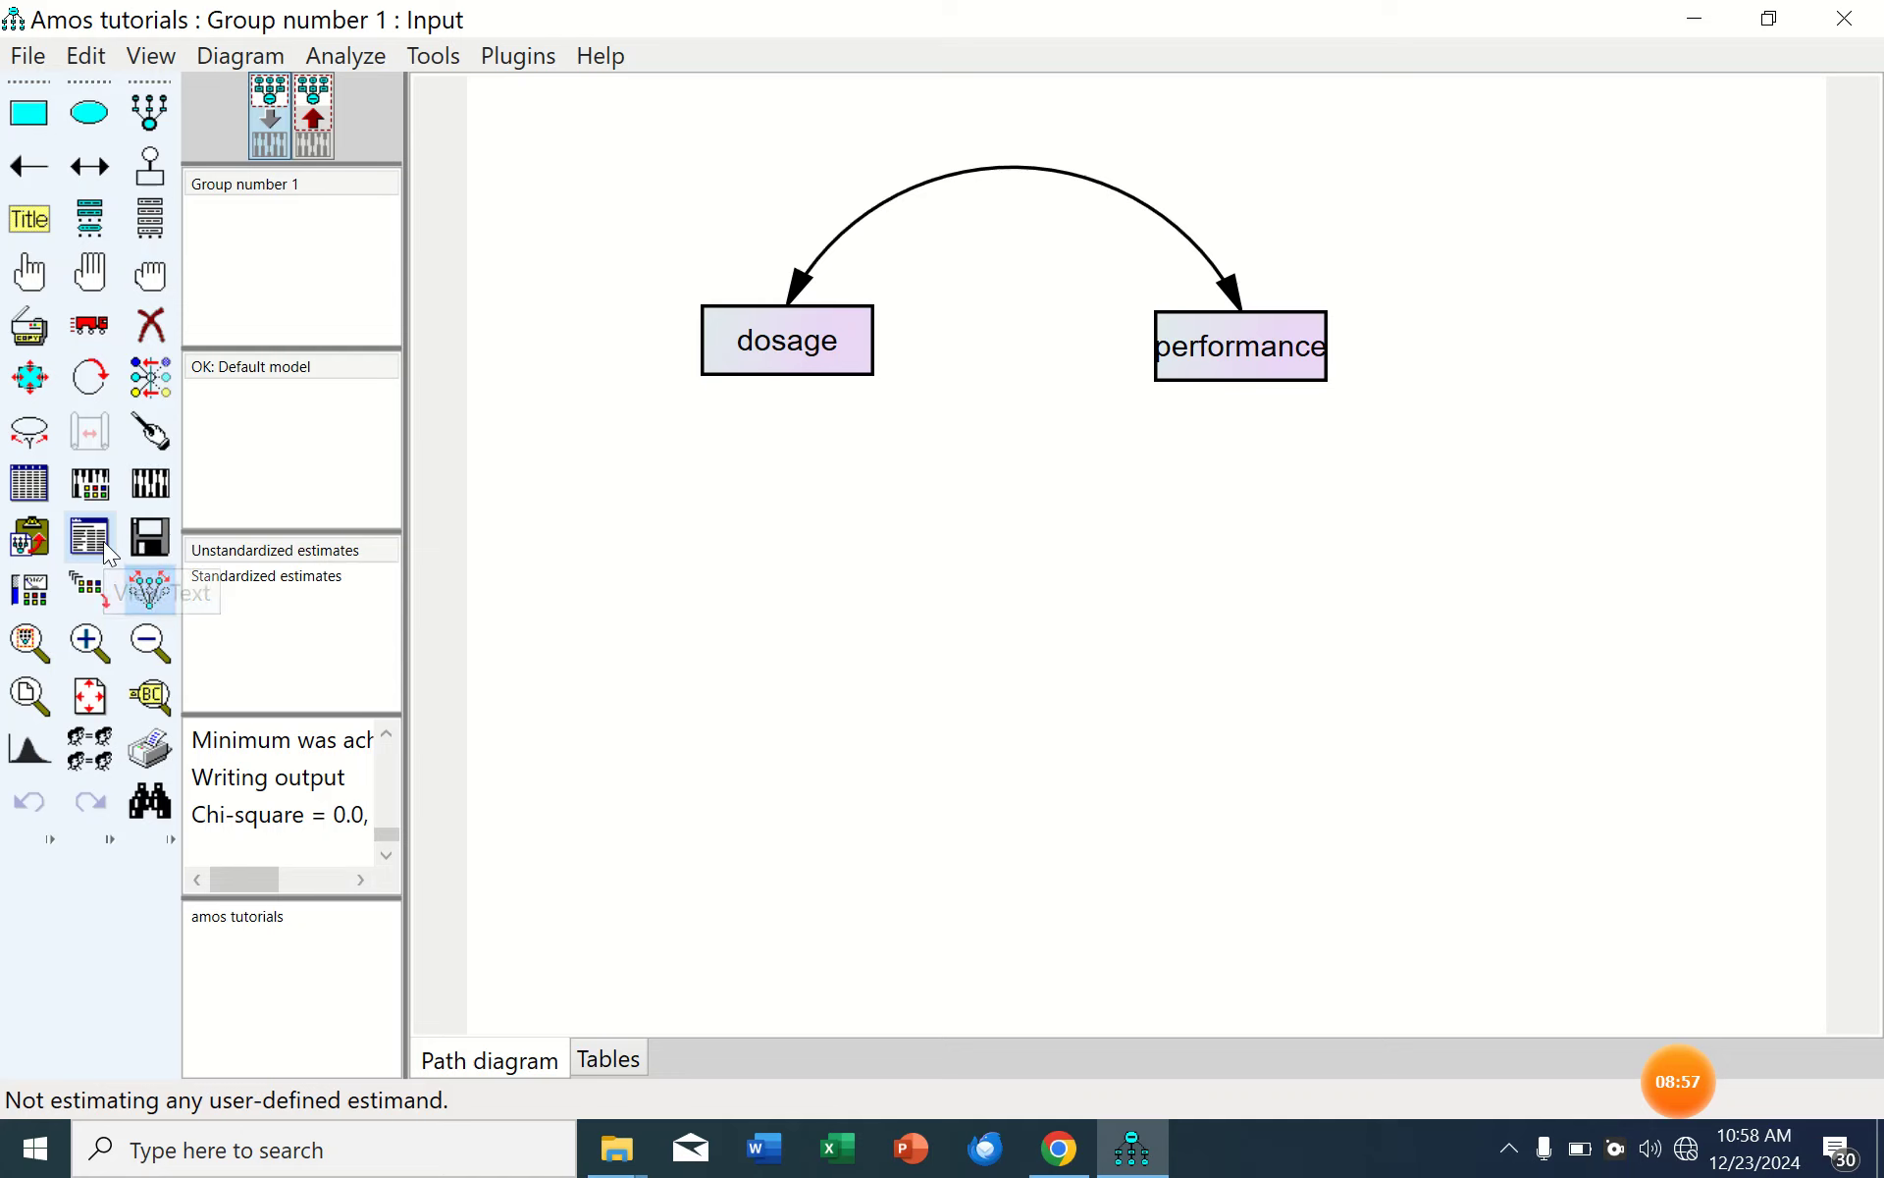
Examine the correlation and covariance estimates between performance and dosage in the covariance model's text output.
{"action": "left_click", "coordinate": [105, 581]}
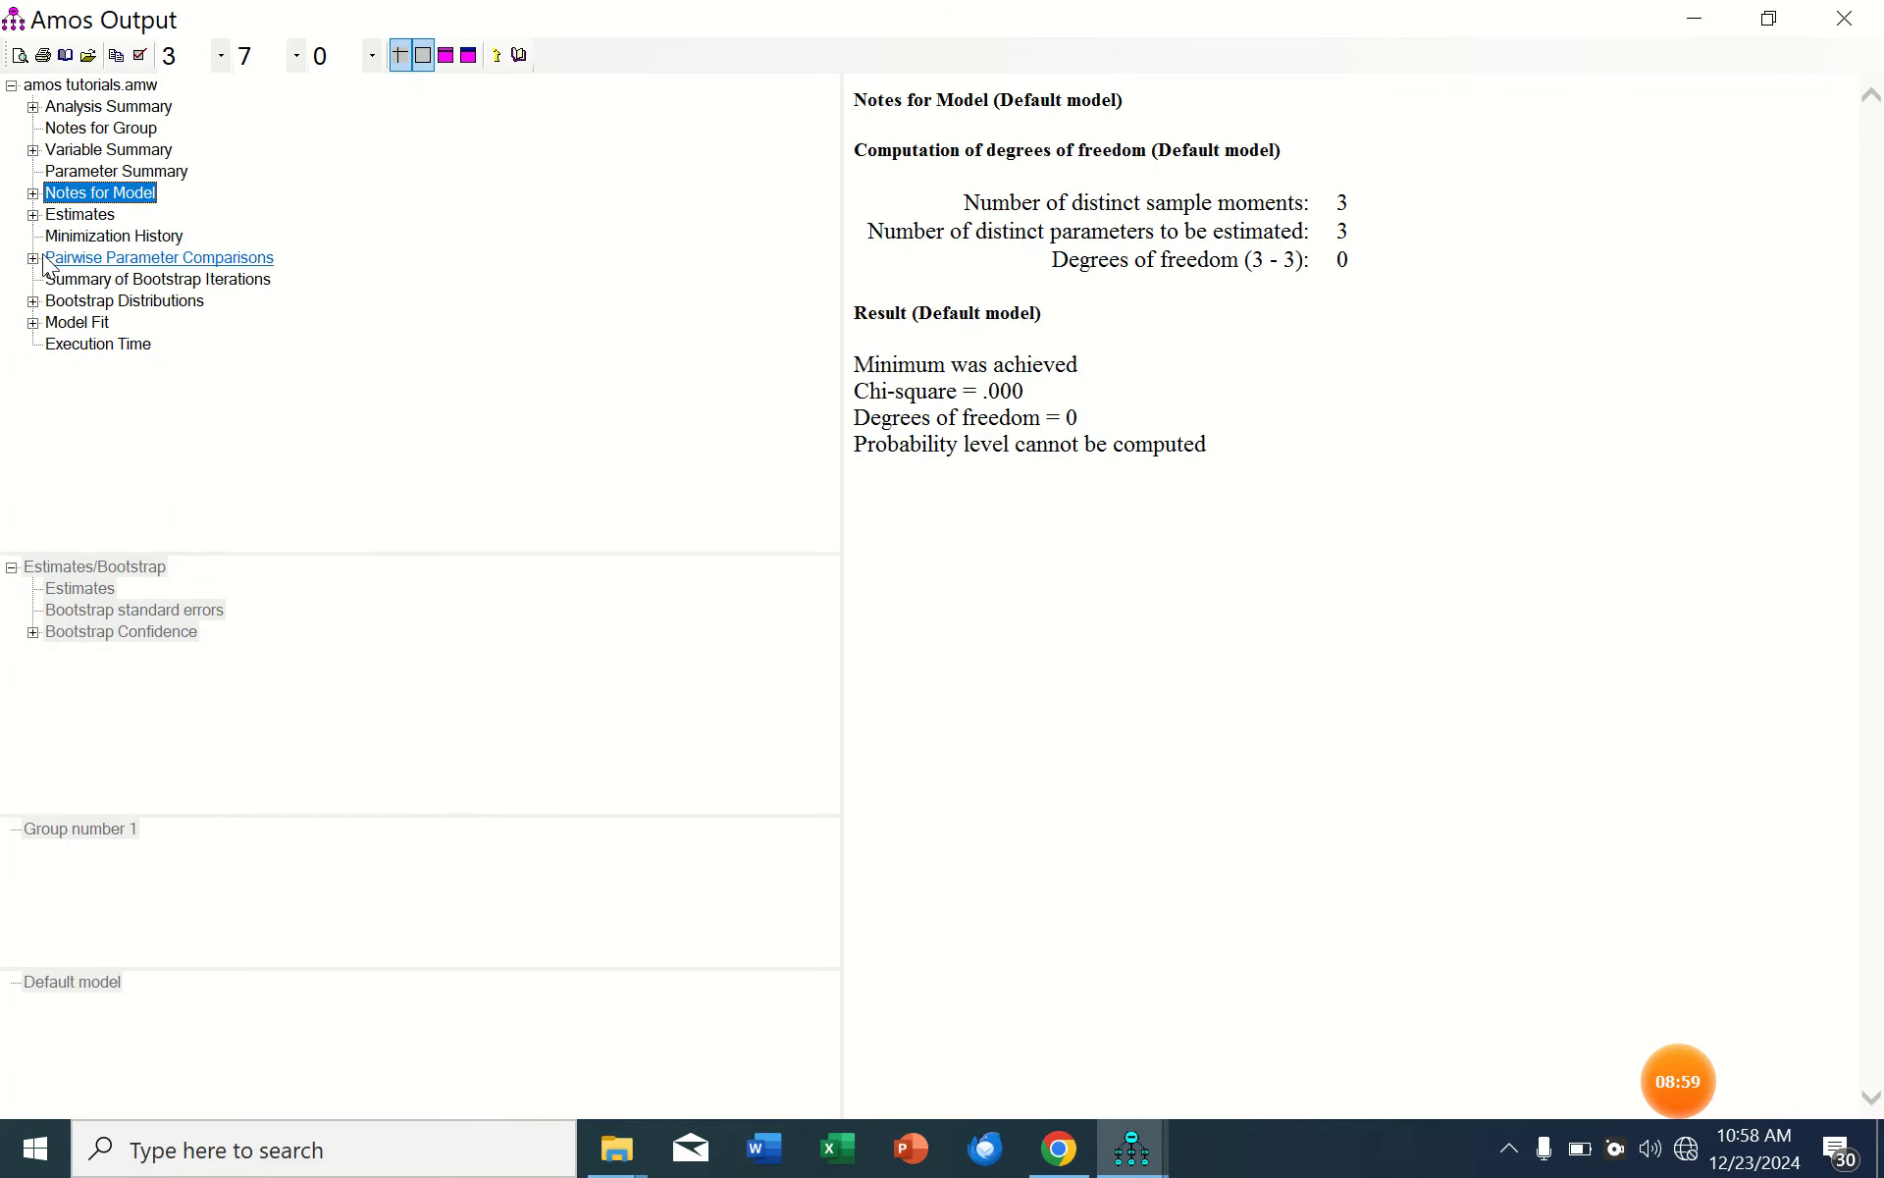
{"action": "left_click", "coordinate": [33, 215]}
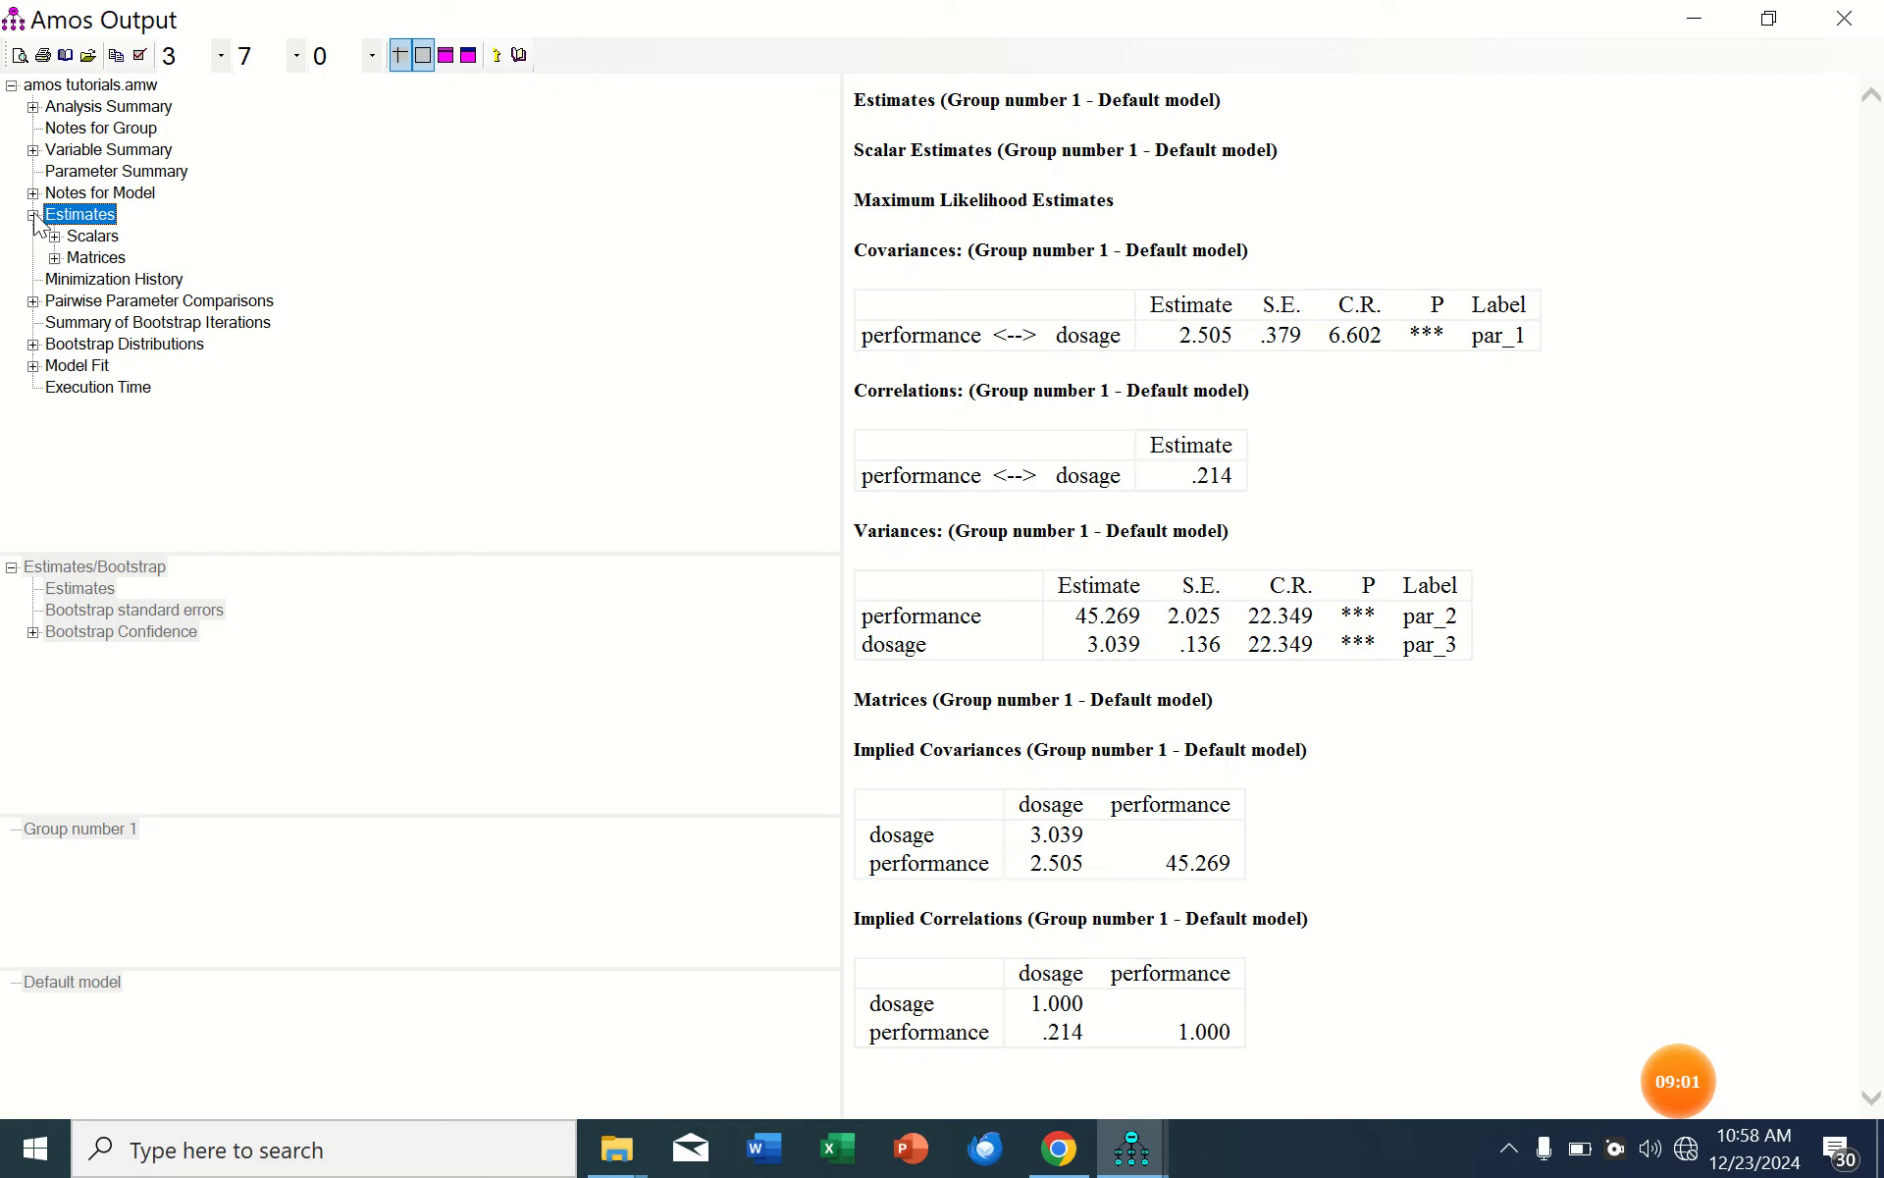
{"action": "left_click", "coordinate": [55, 236]}
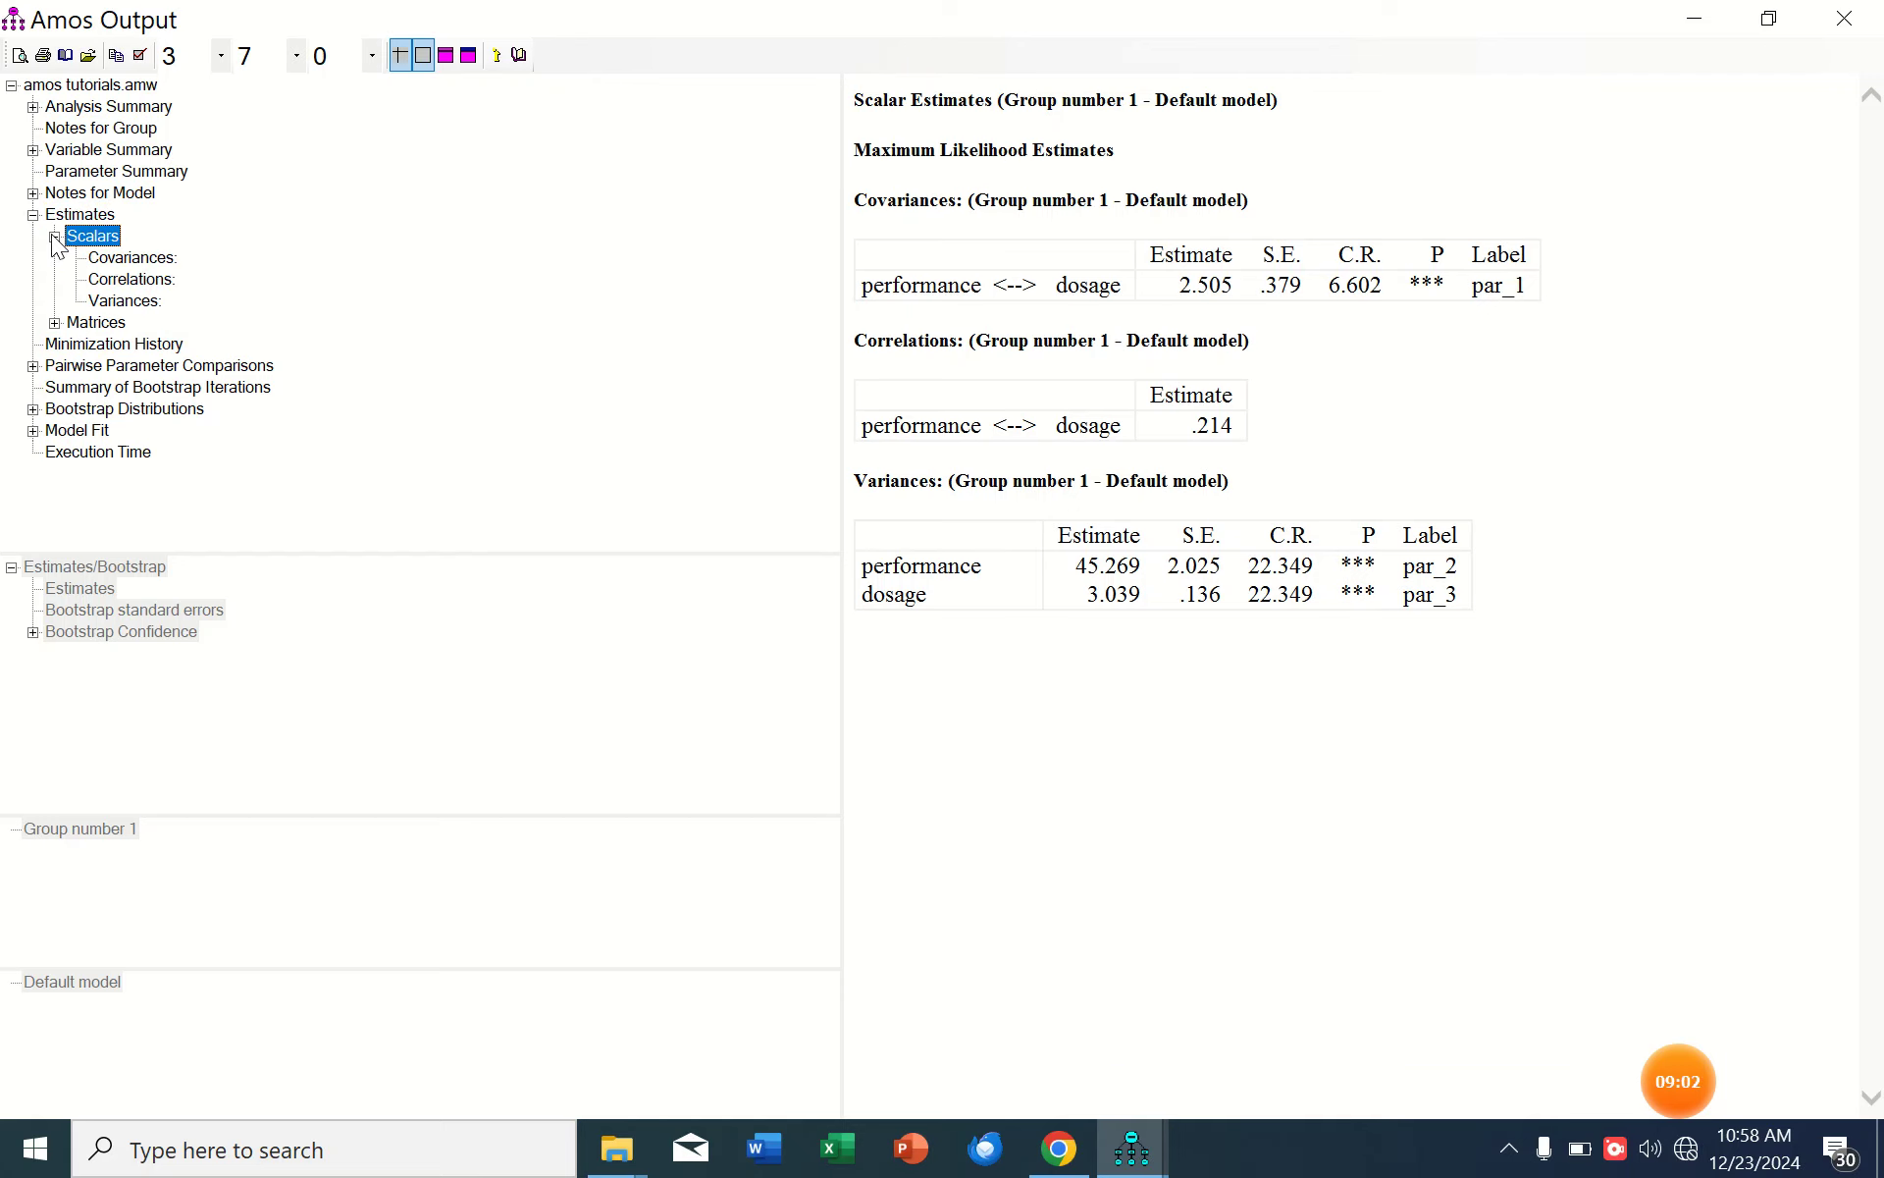
{"action": "left_click", "coordinate": [133, 284]}
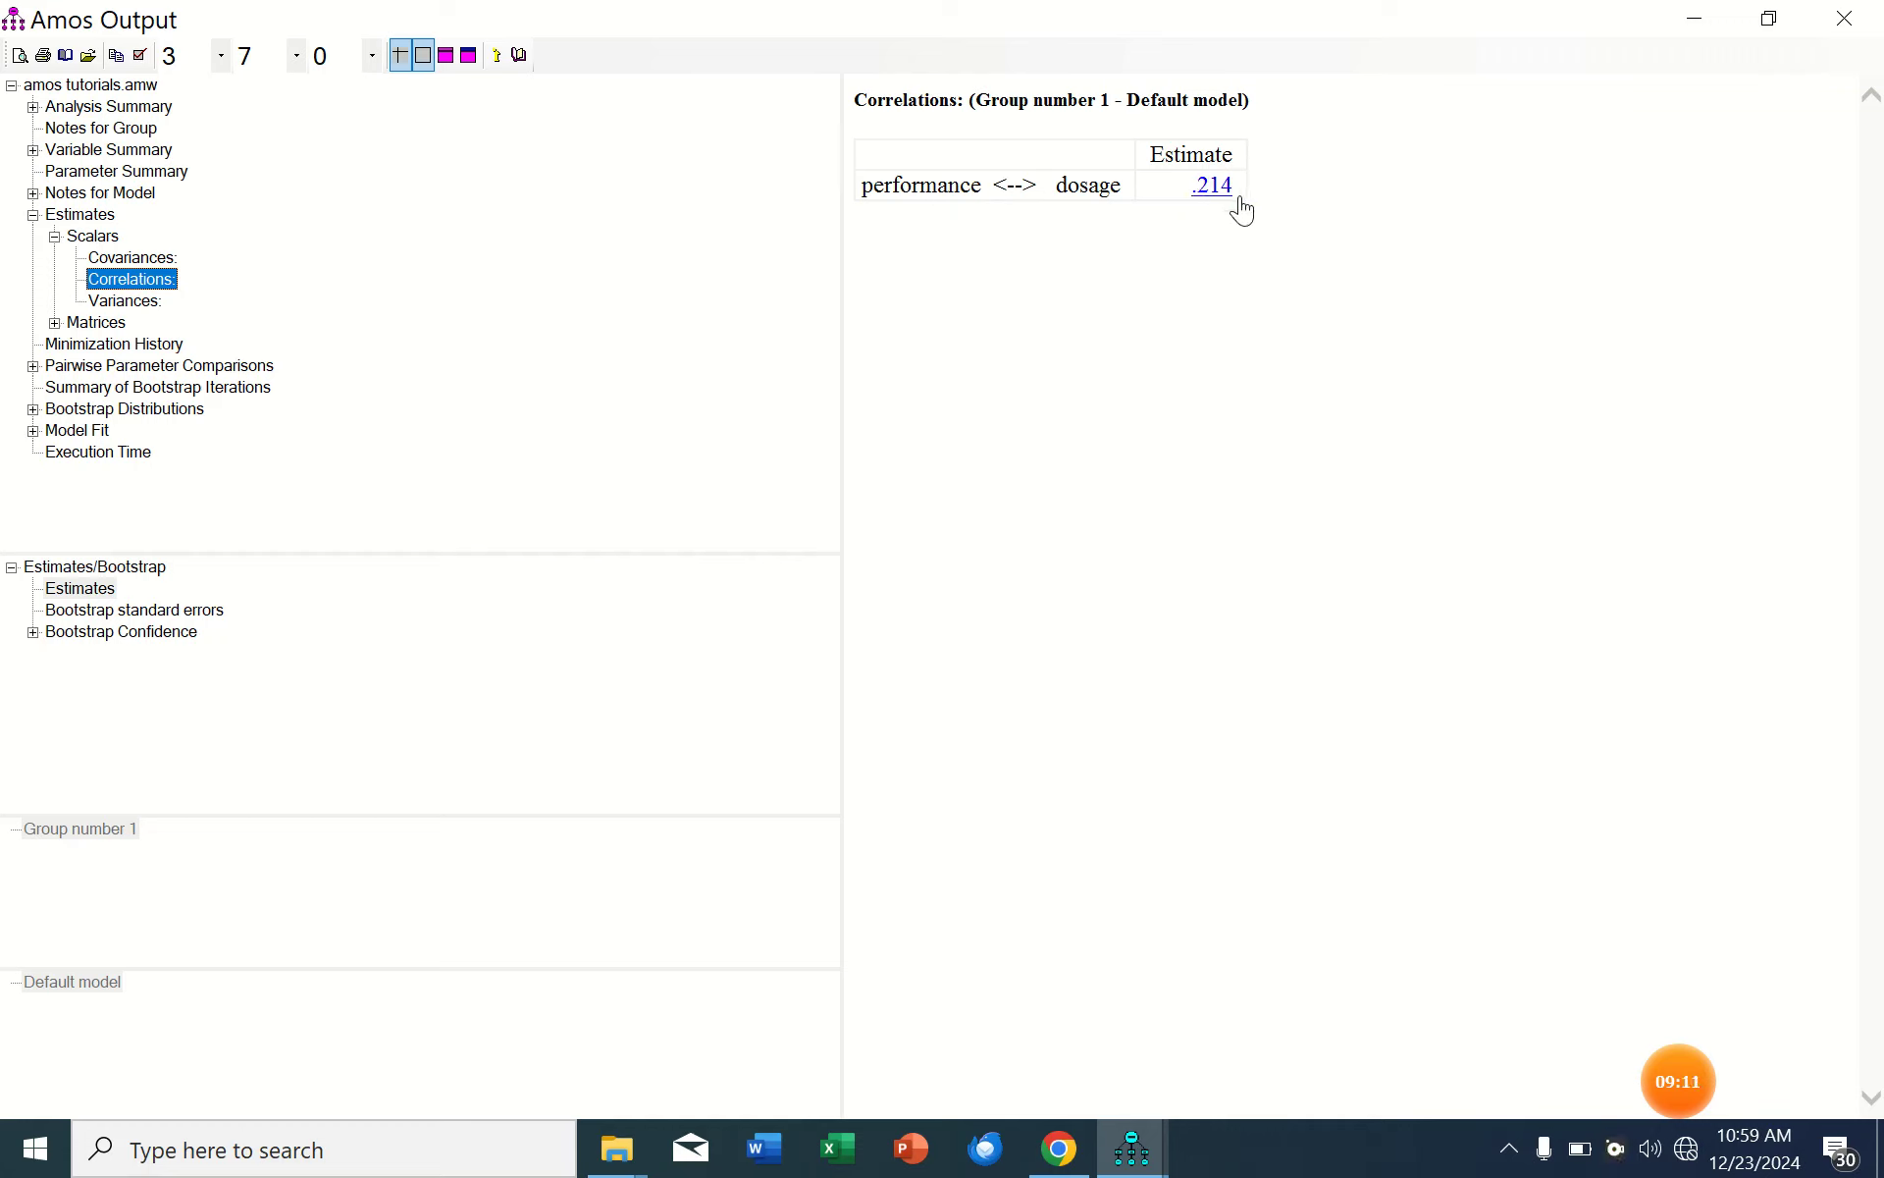
{"action": "left_click", "coordinate": [136, 259]}
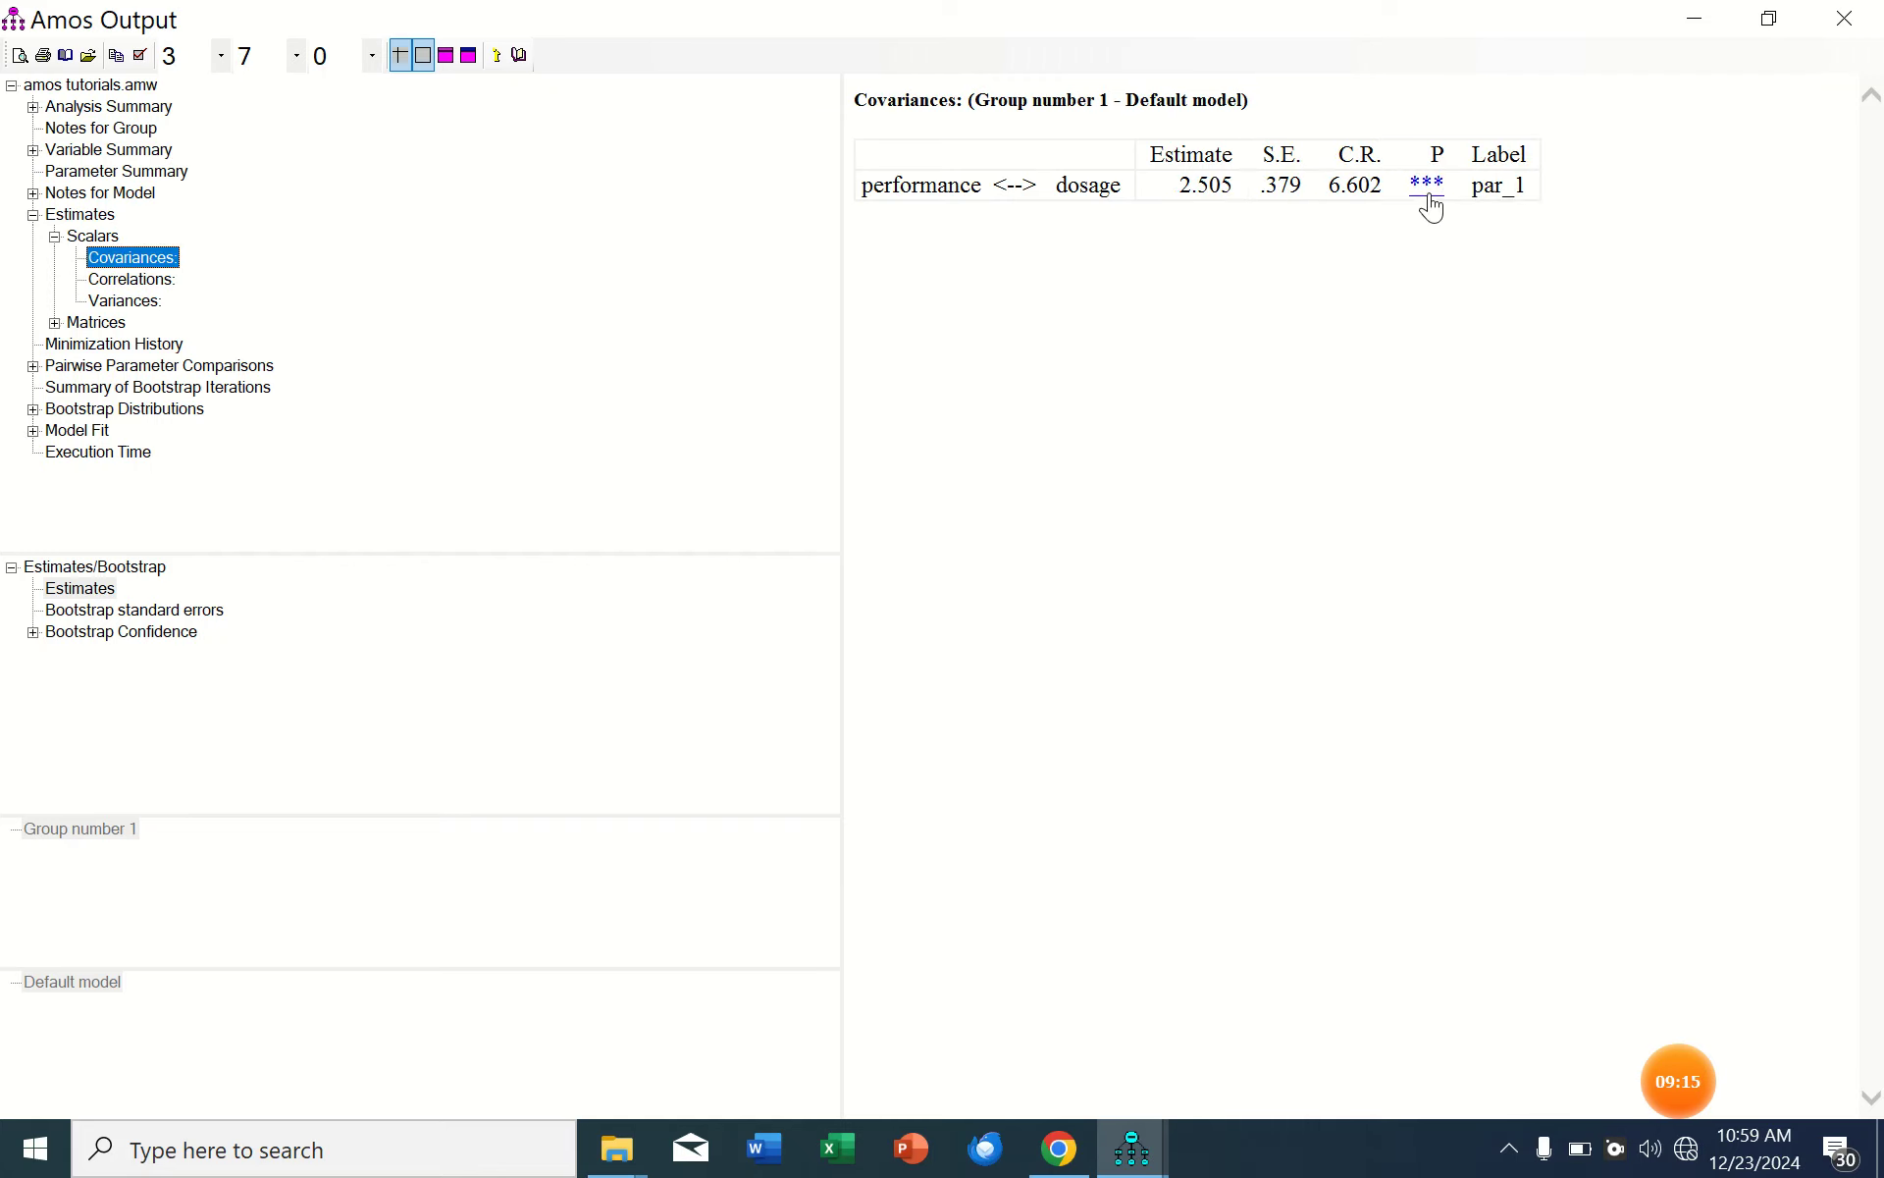
{"action": "left_click", "coordinate": [133, 279]}
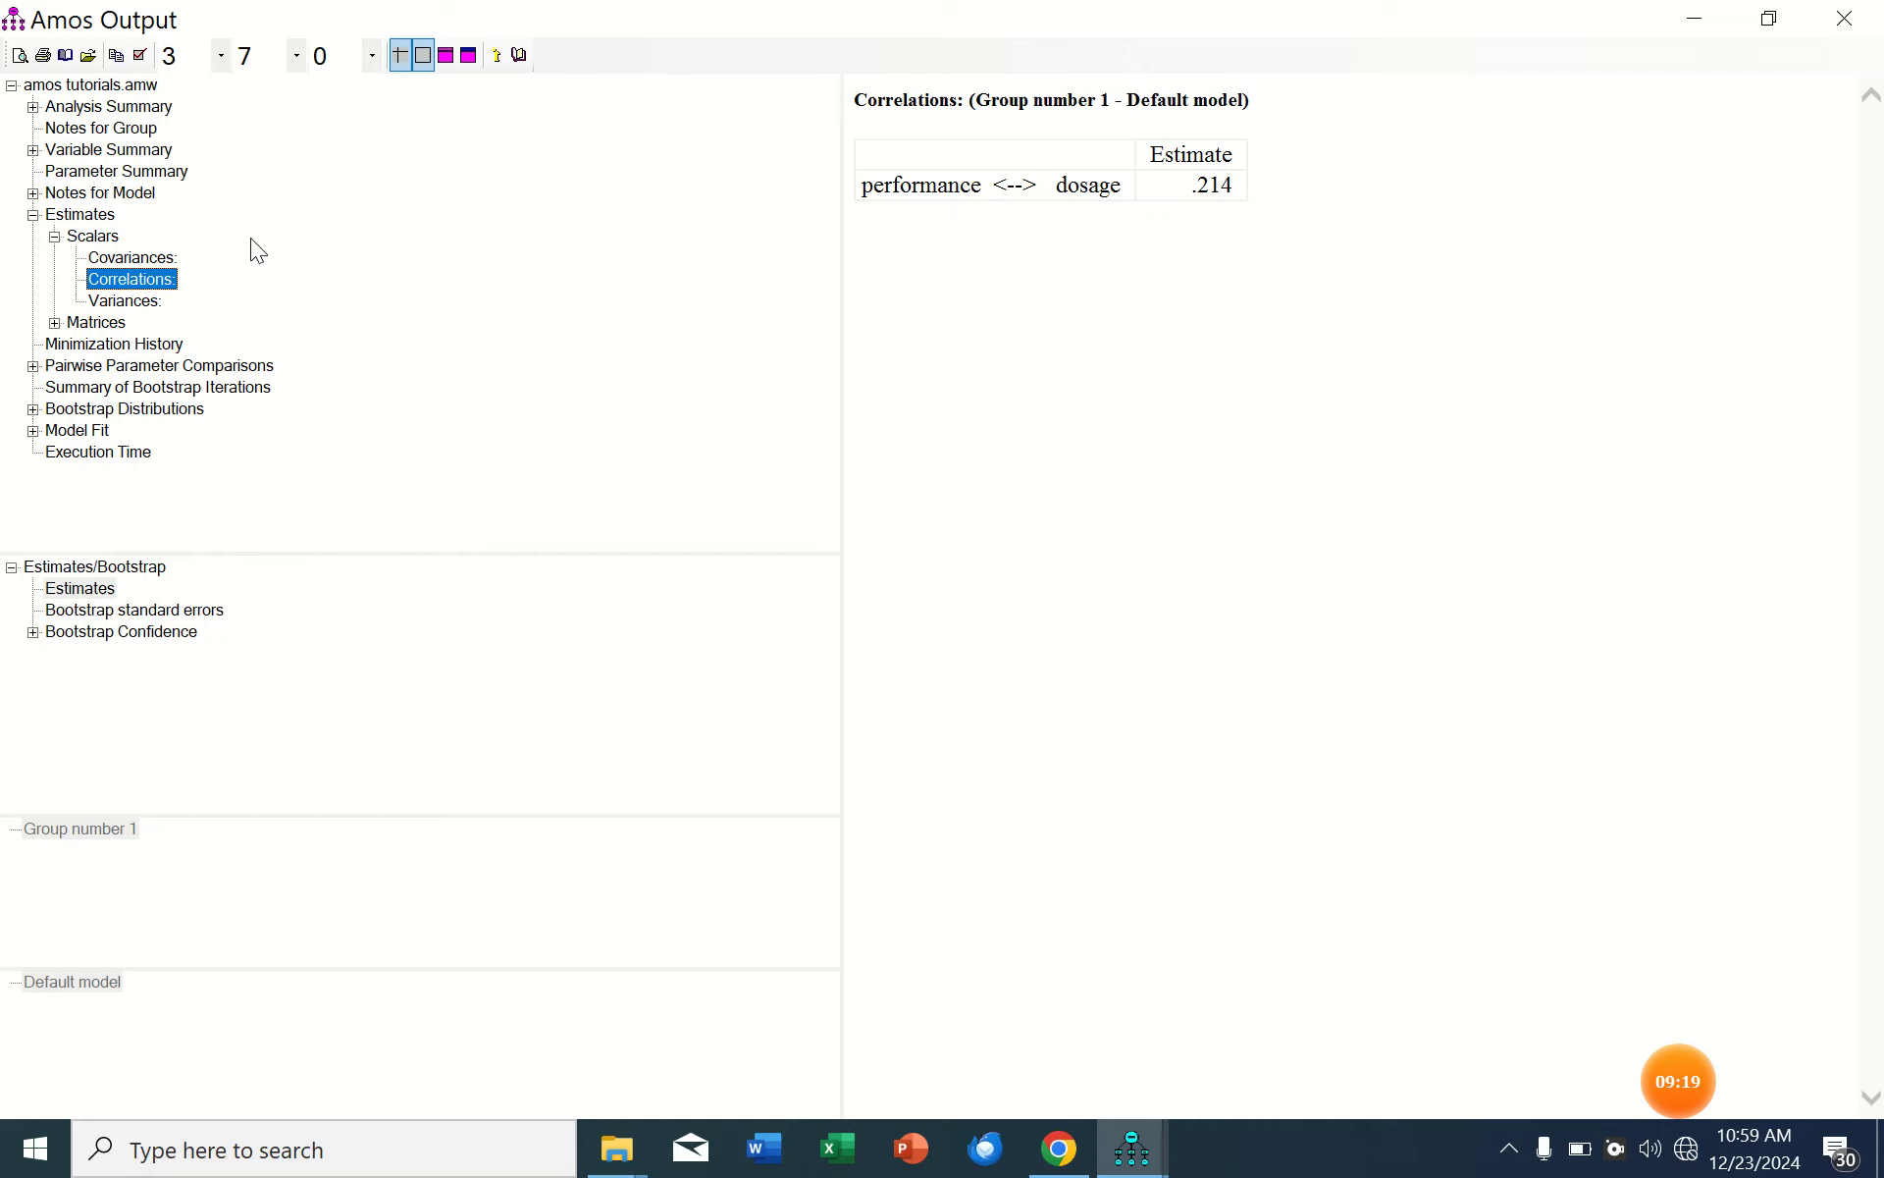
{"action": "left_click", "coordinate": [133, 257]}
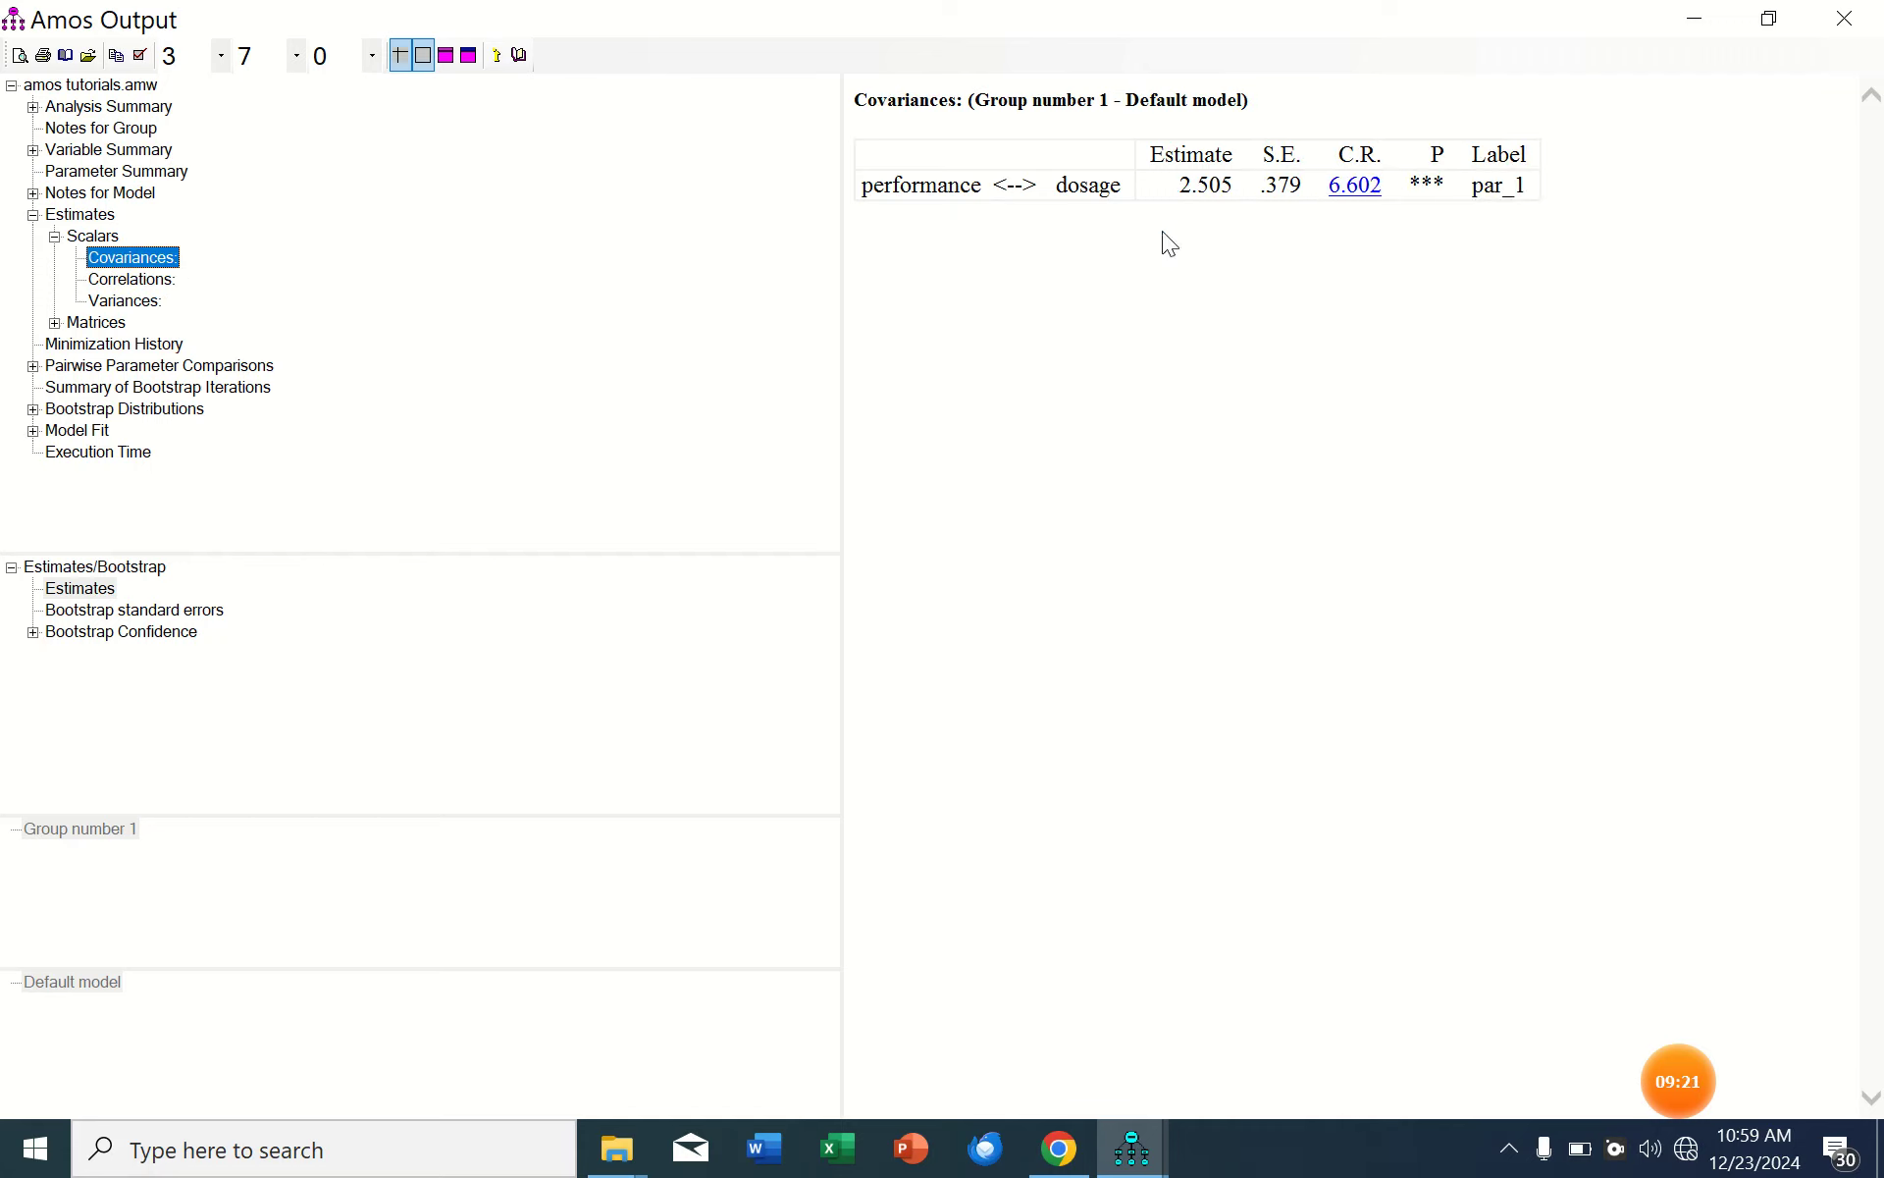
{"action": "key", "text": "Down"}
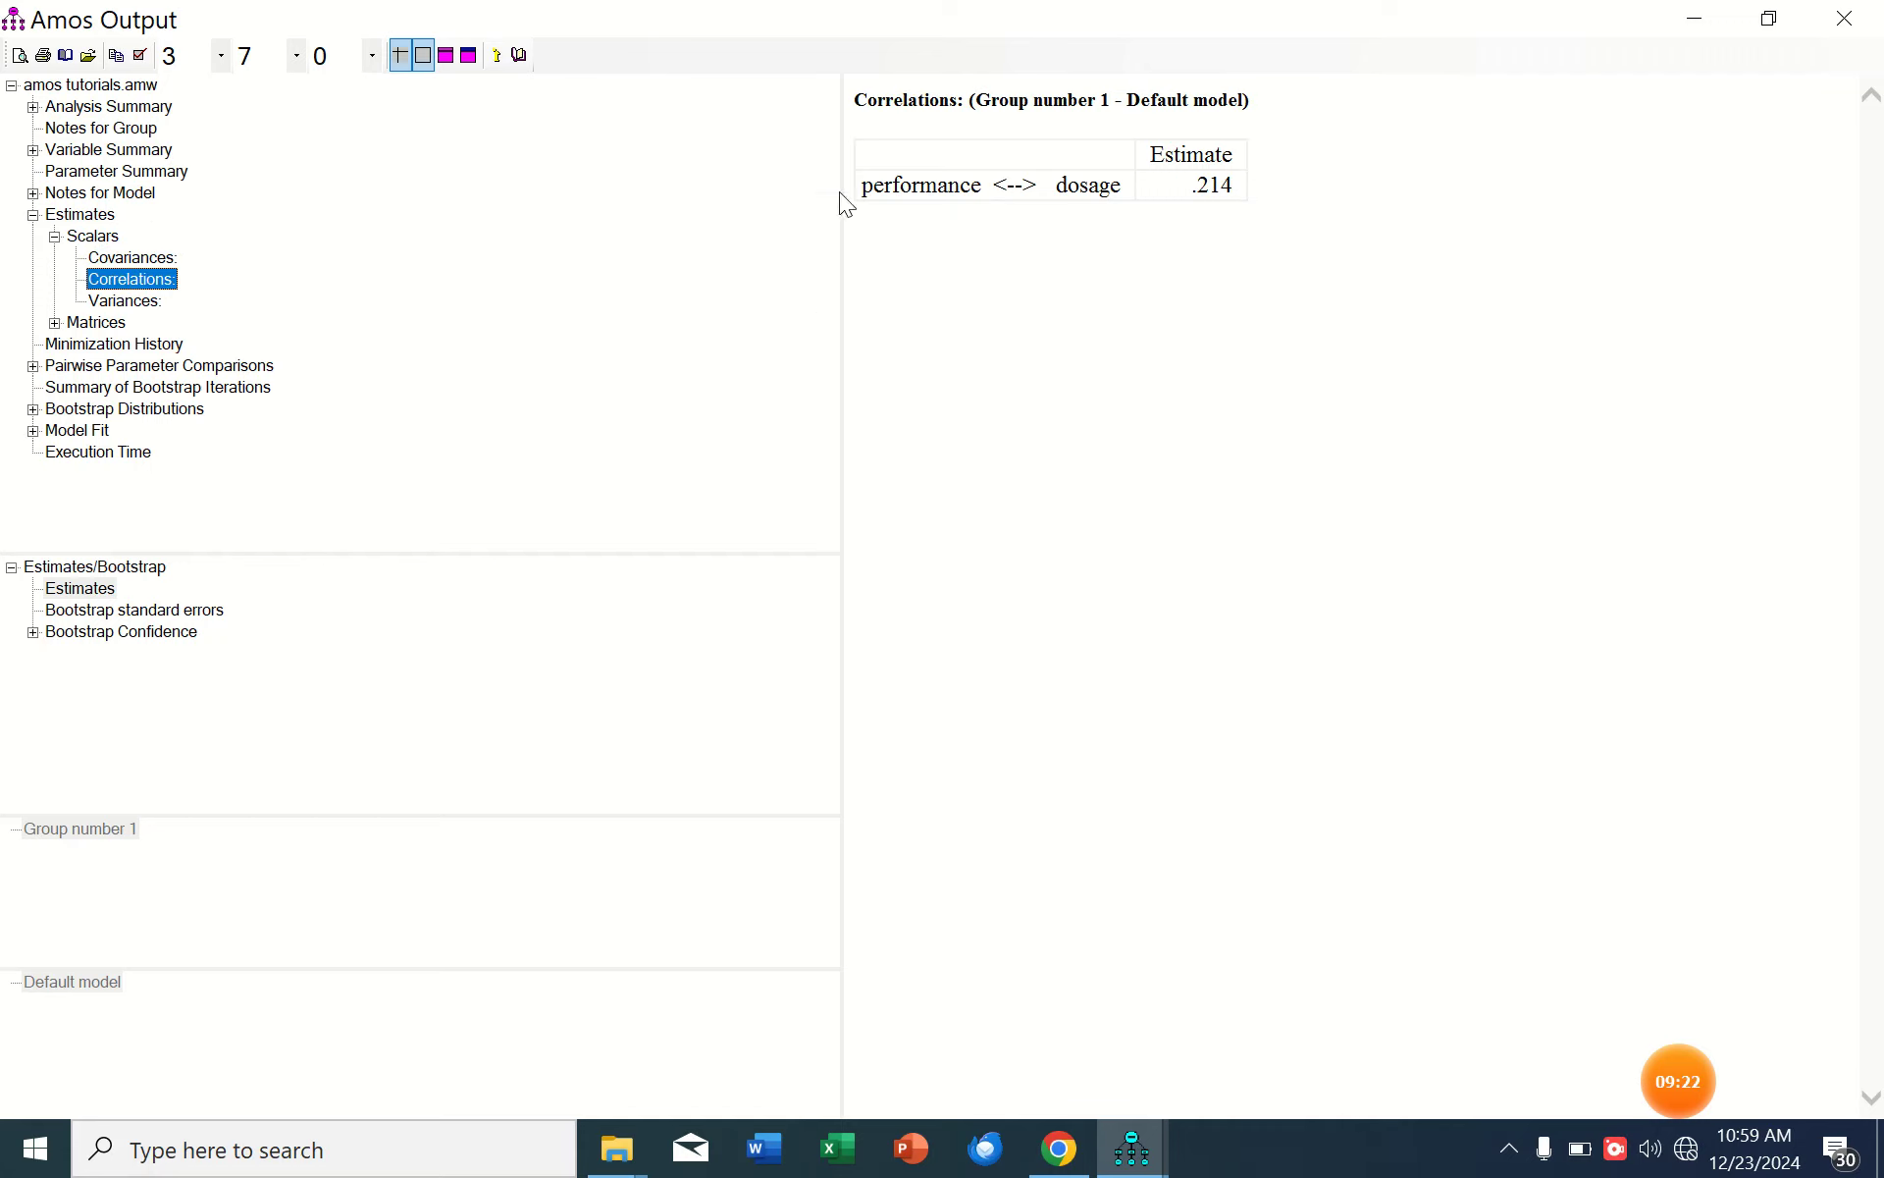
{"action": "left_click", "coordinate": [174, 257]}
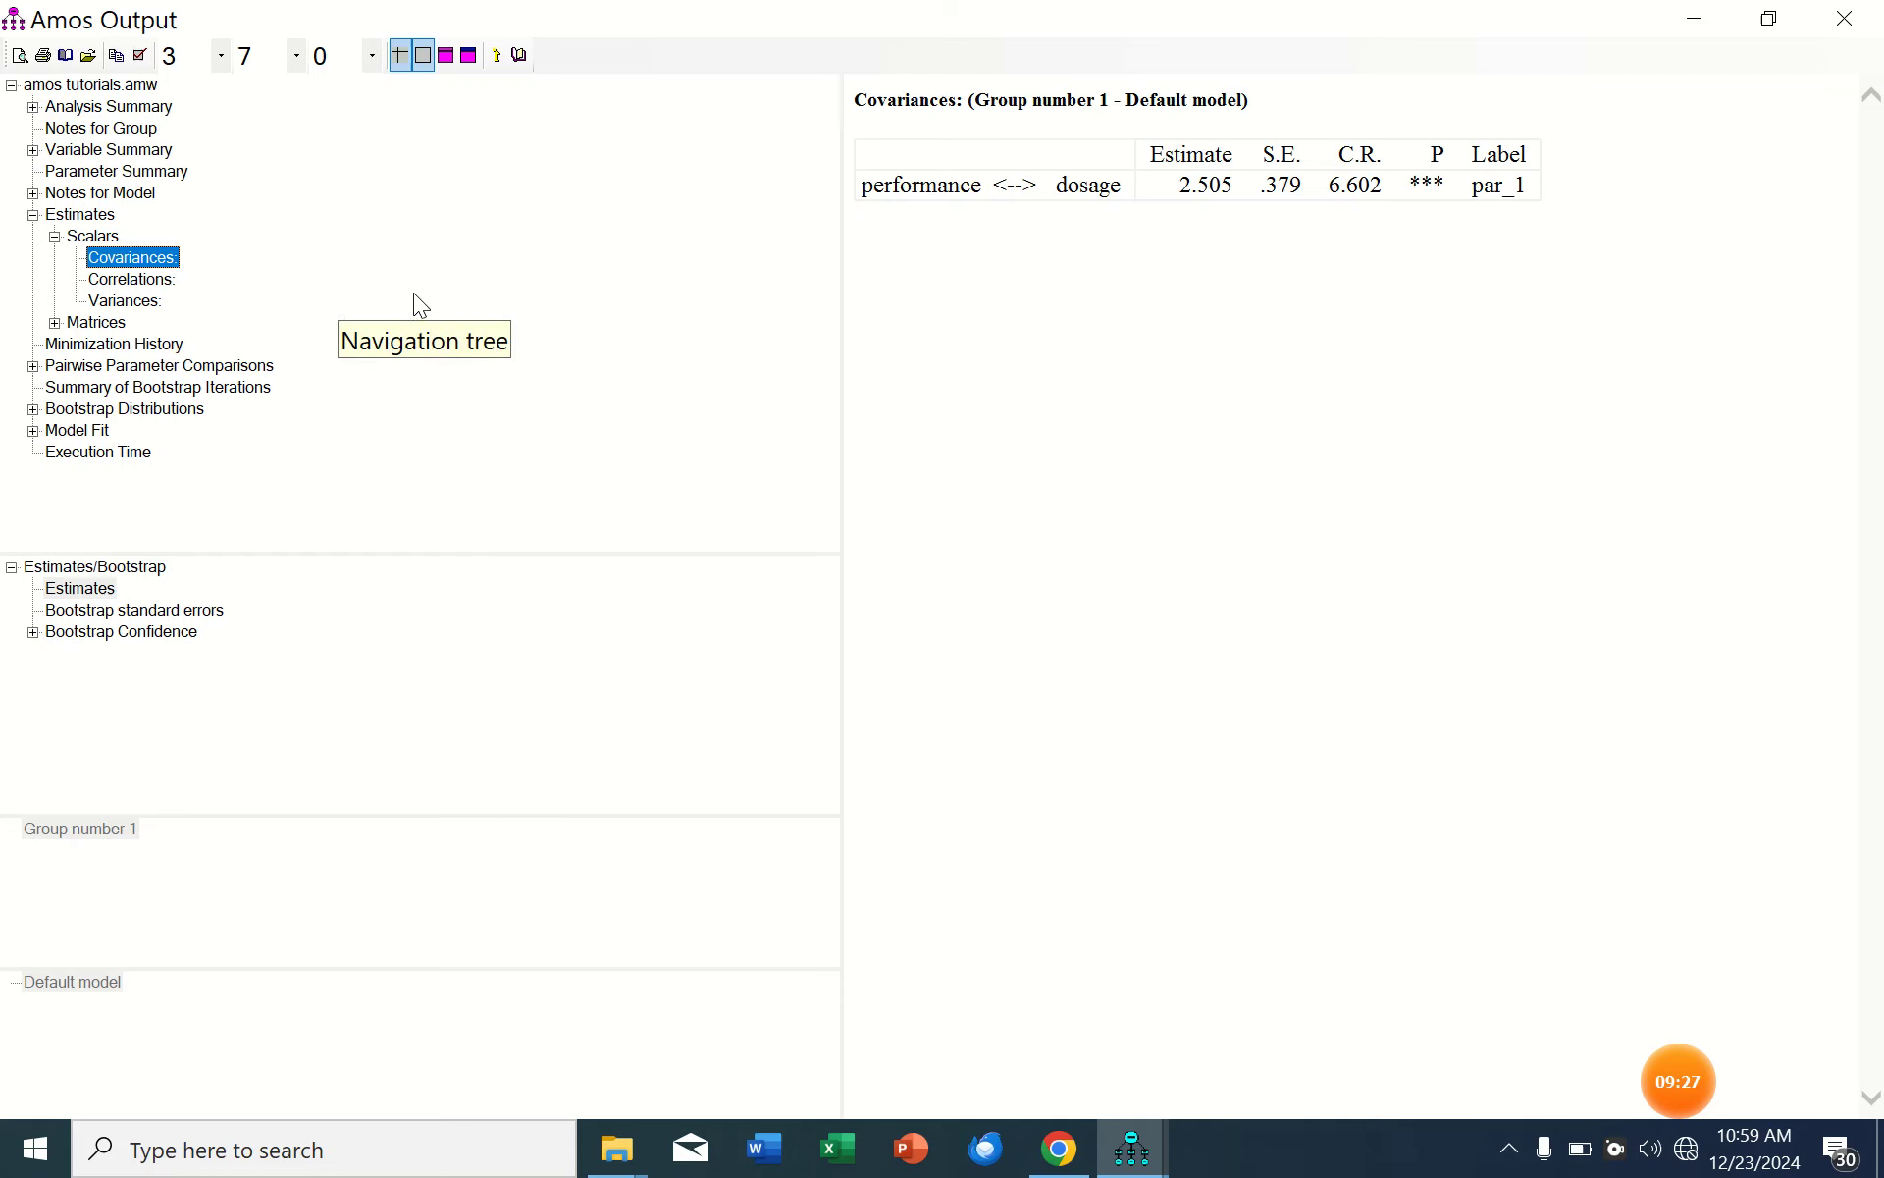
{"action": "left_click", "coordinate": [1844, 17]}
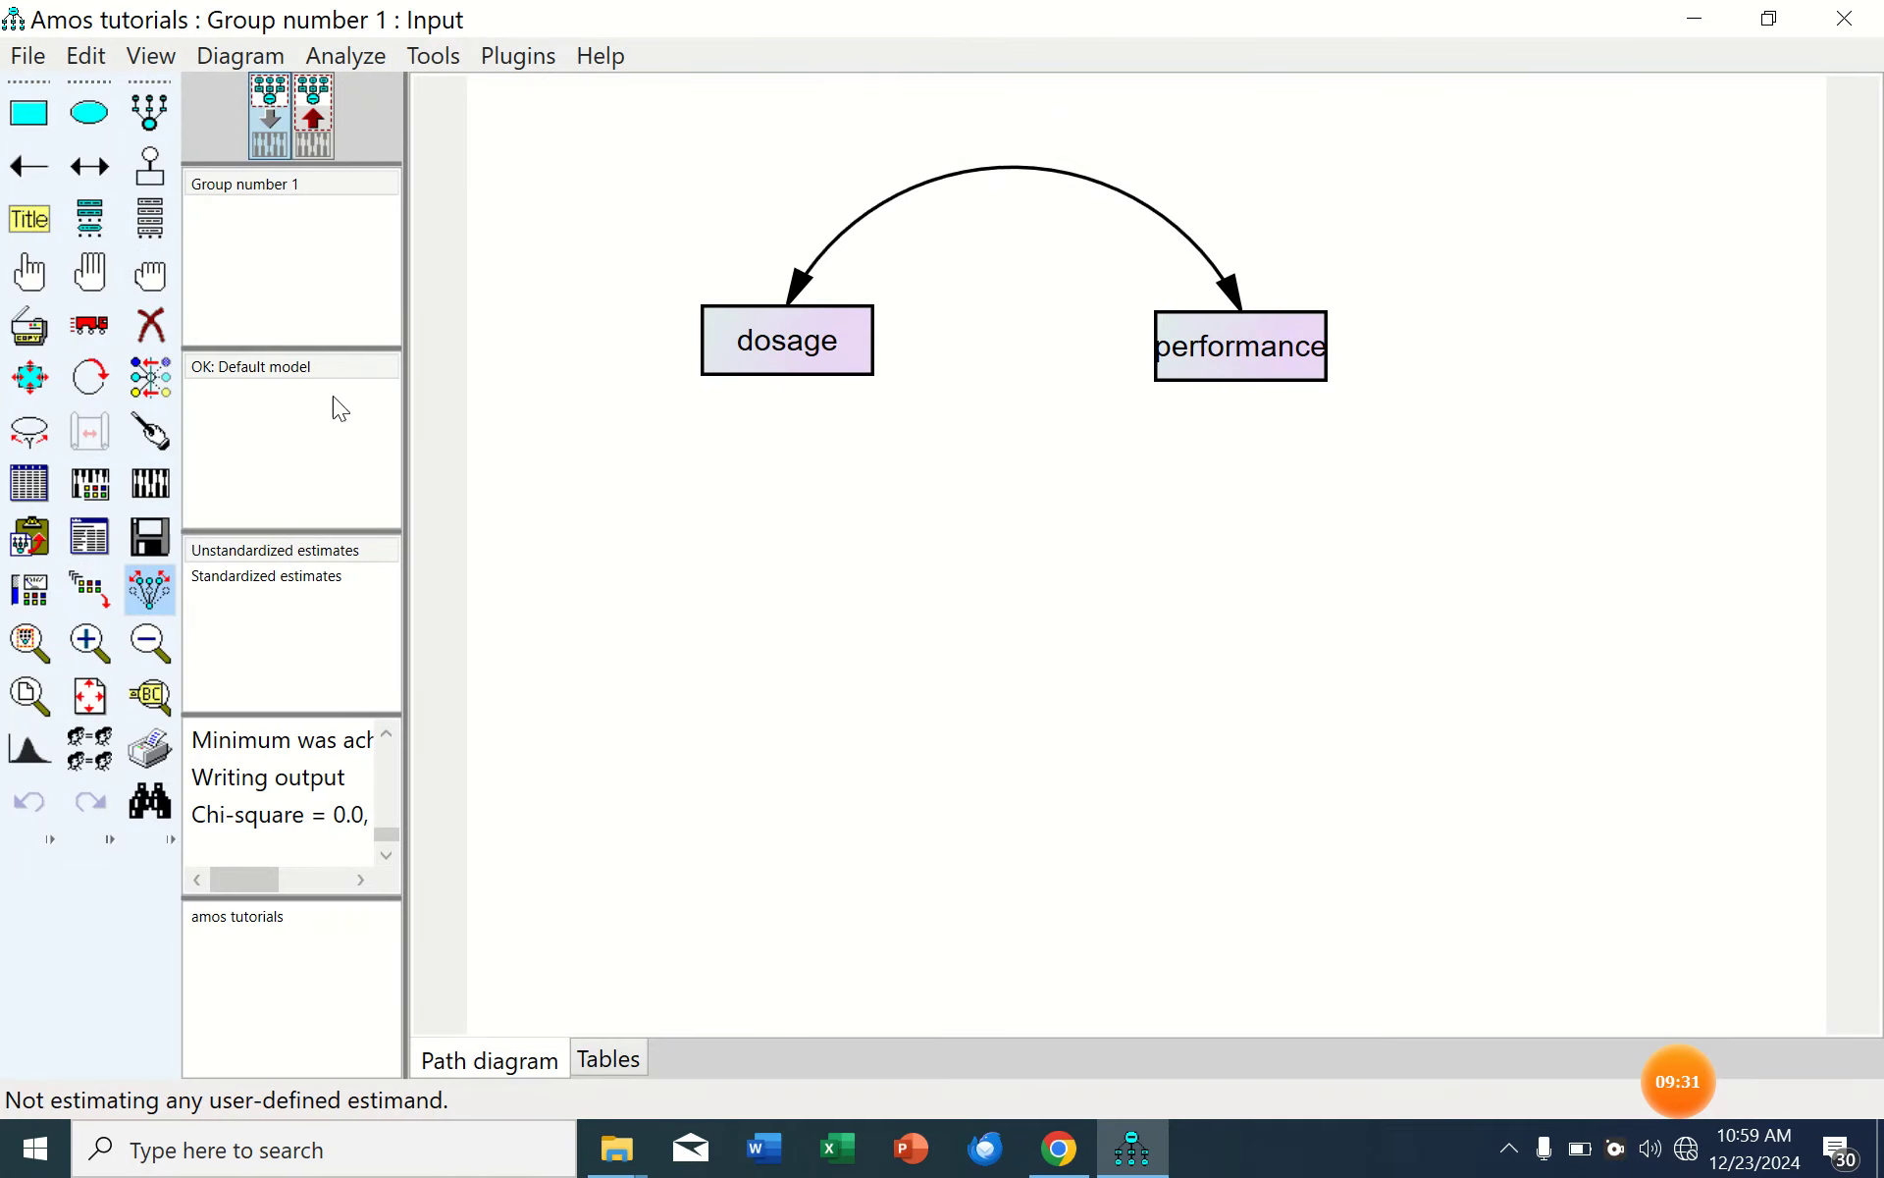
Enable tests for normality and outliers in the analysis output options and recalculate the covariance model's estimates.
{"action": "left_click", "coordinate": [86, 493]}
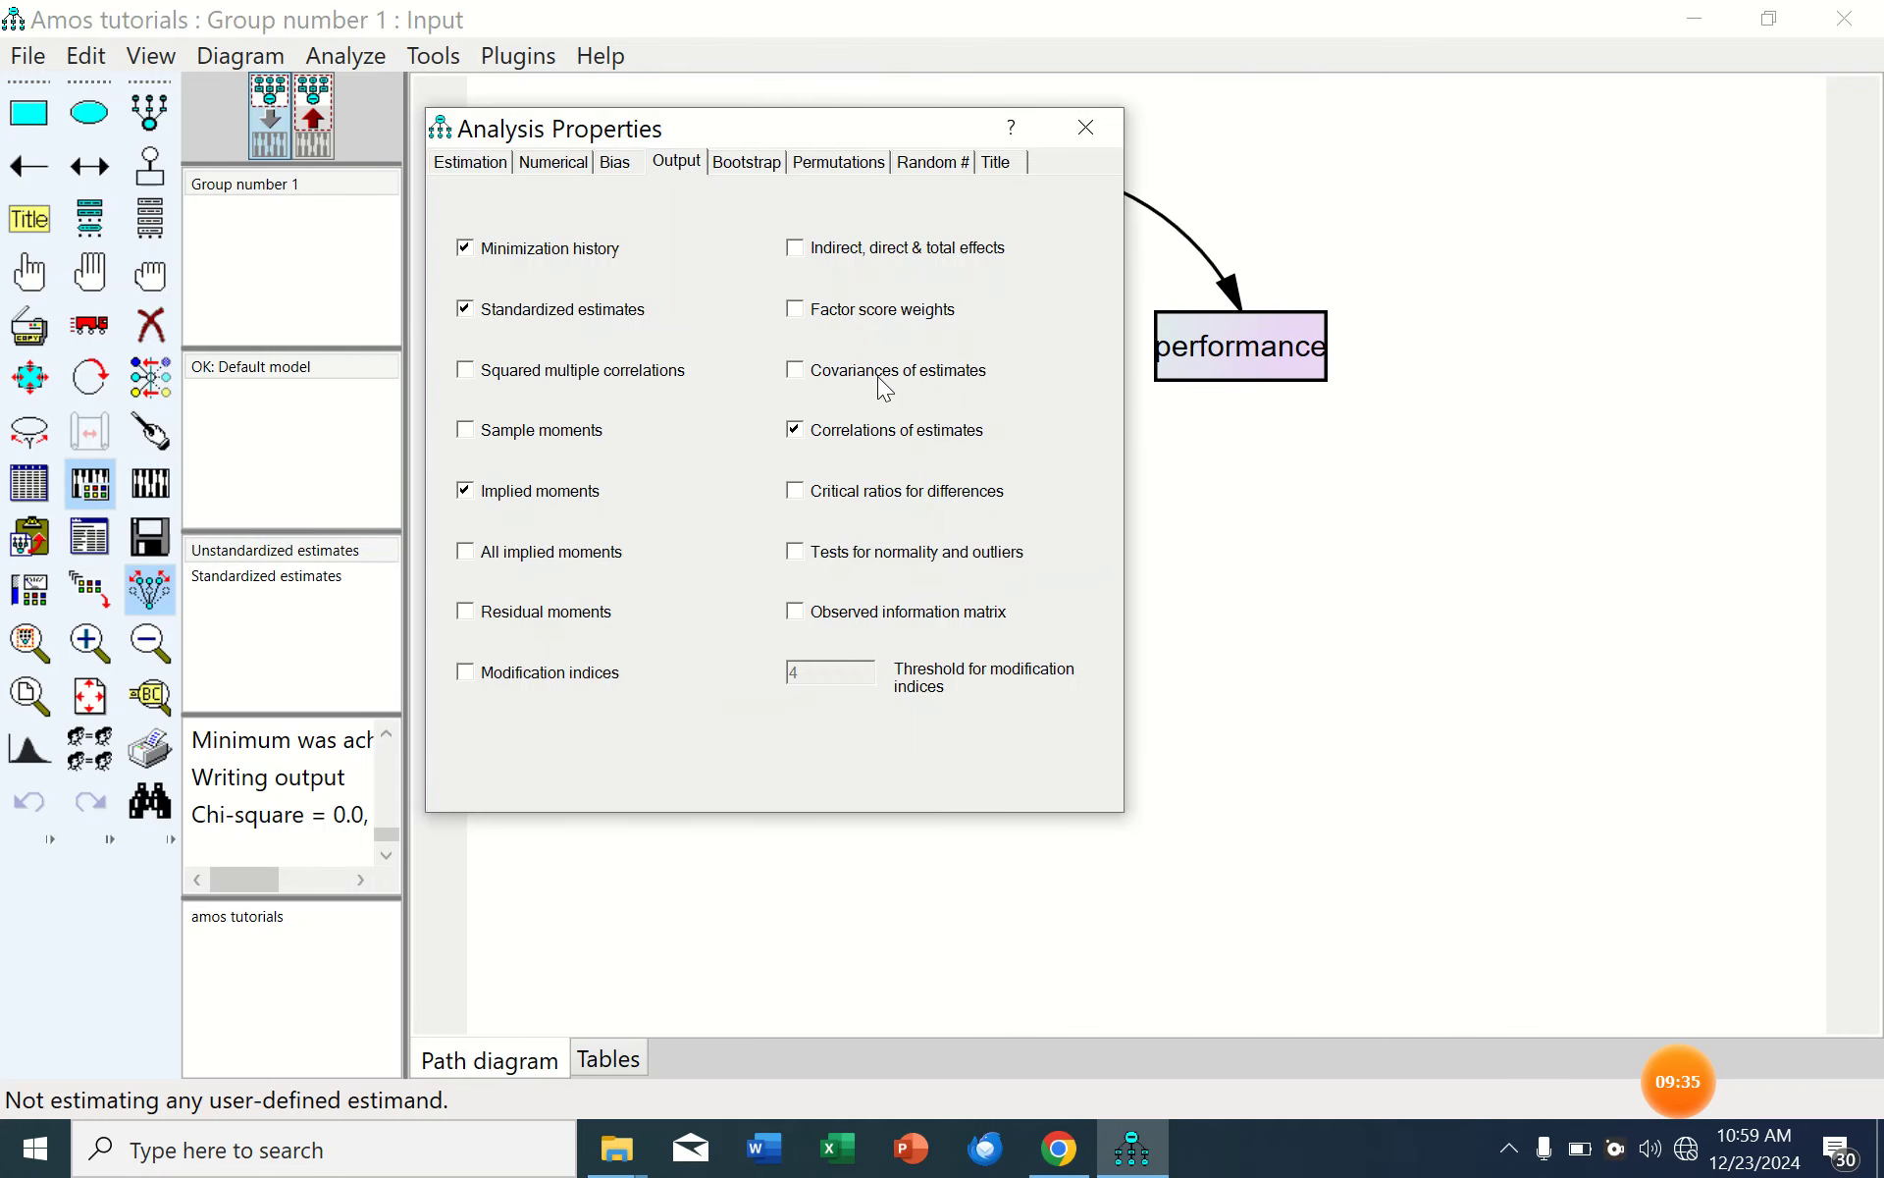
{"action": "left_click", "coordinate": [796, 555]}
{"action": "left_click", "coordinate": [1086, 127]}
{"action": "left_click", "coordinate": [155, 480]}
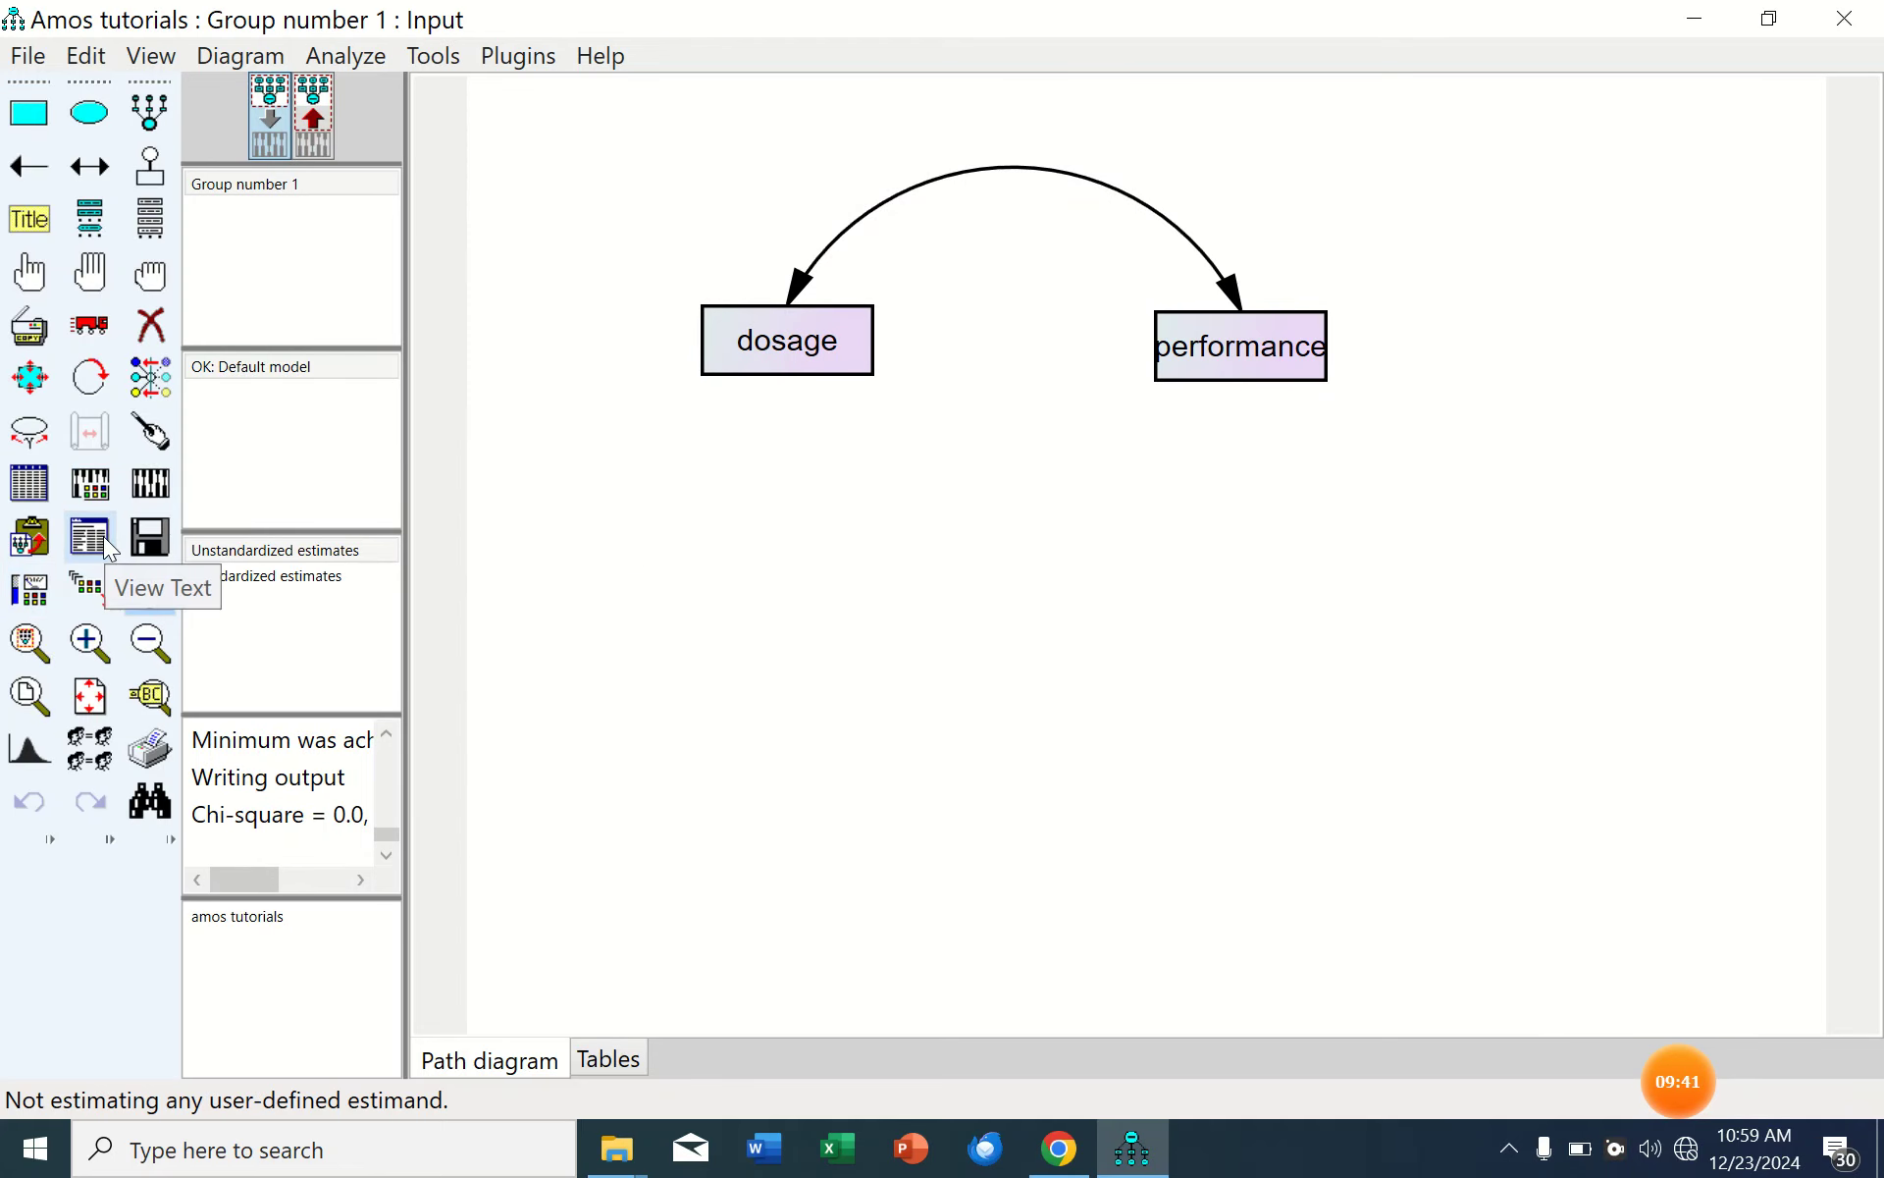
Review the assessment of normality for dosage and performance in the text output.
{"action": "left_click", "coordinate": [103, 536]}
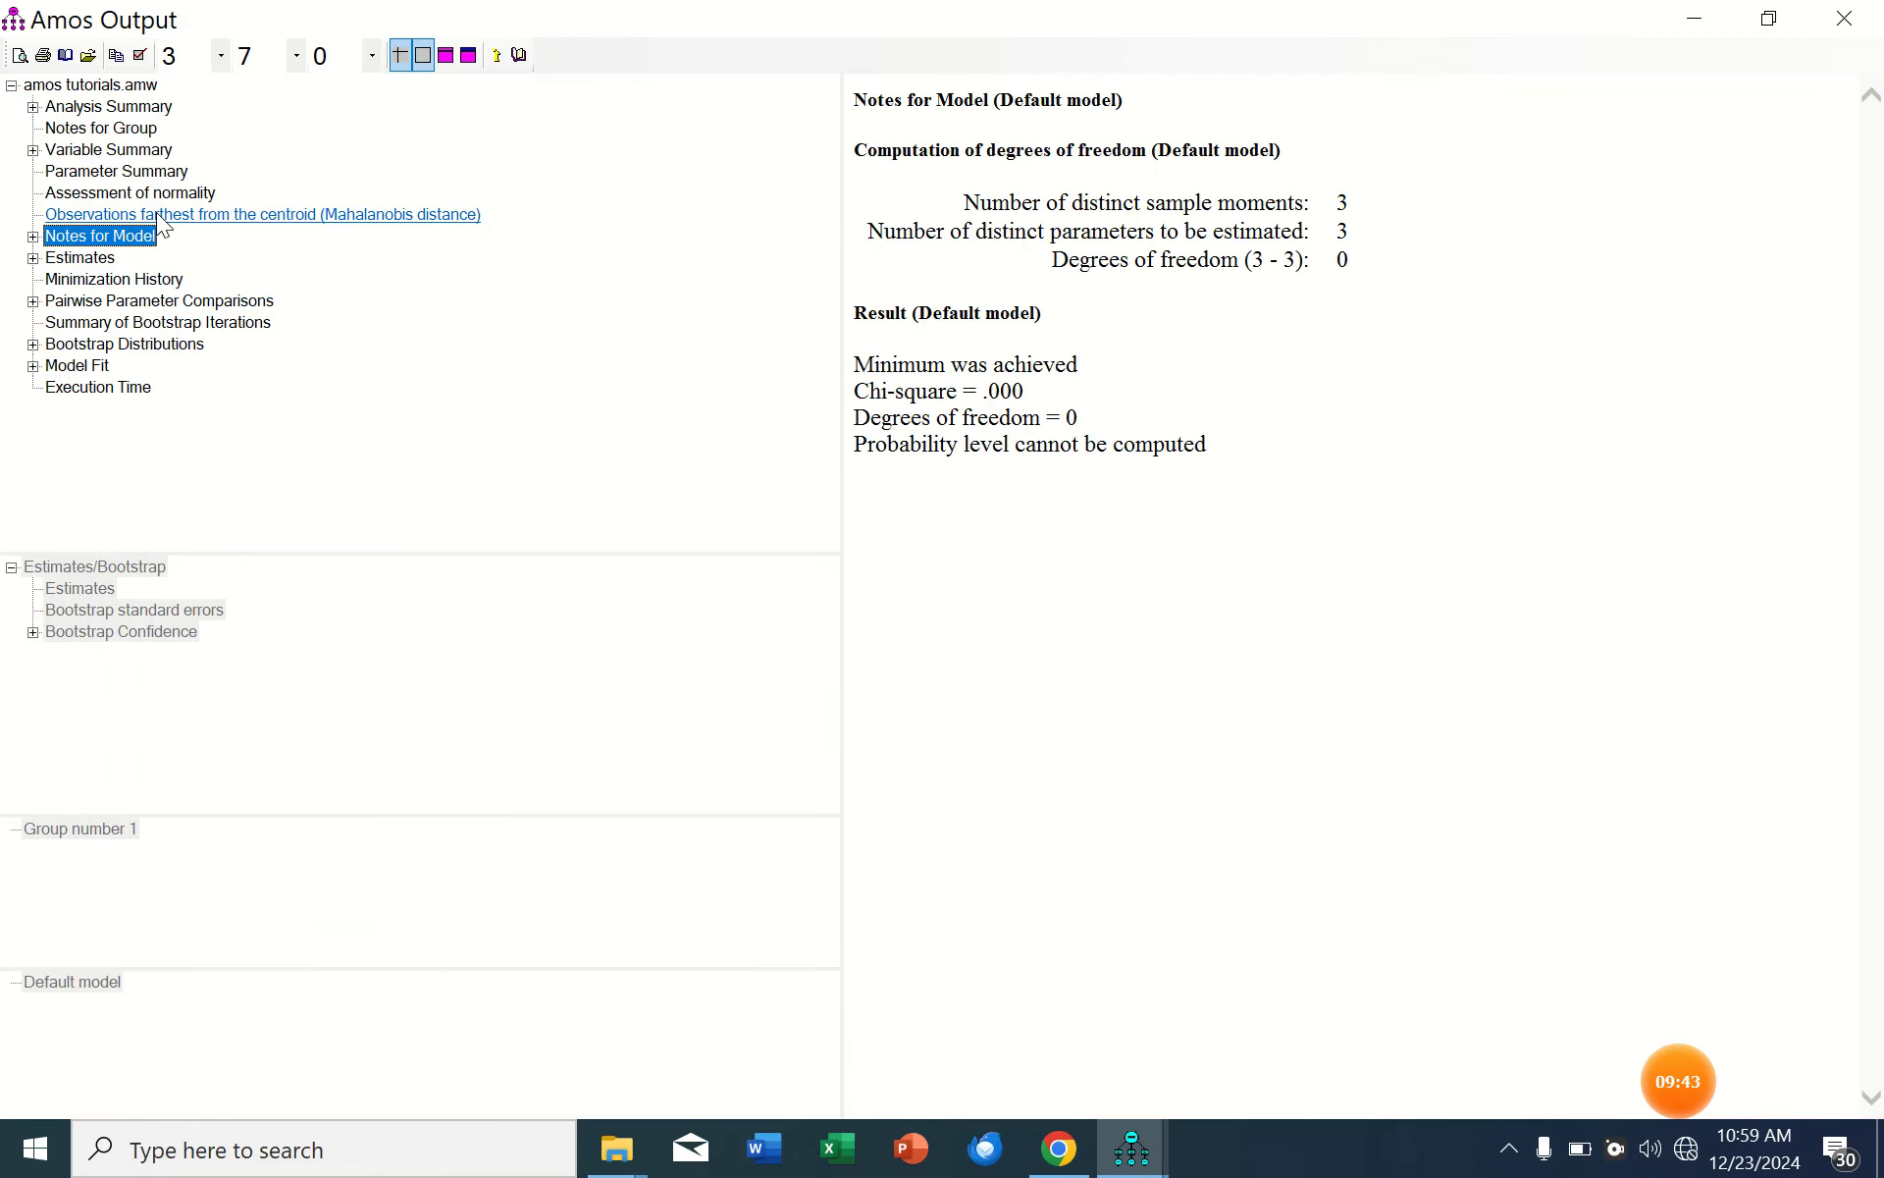
{"action": "left_click", "coordinate": [157, 194]}
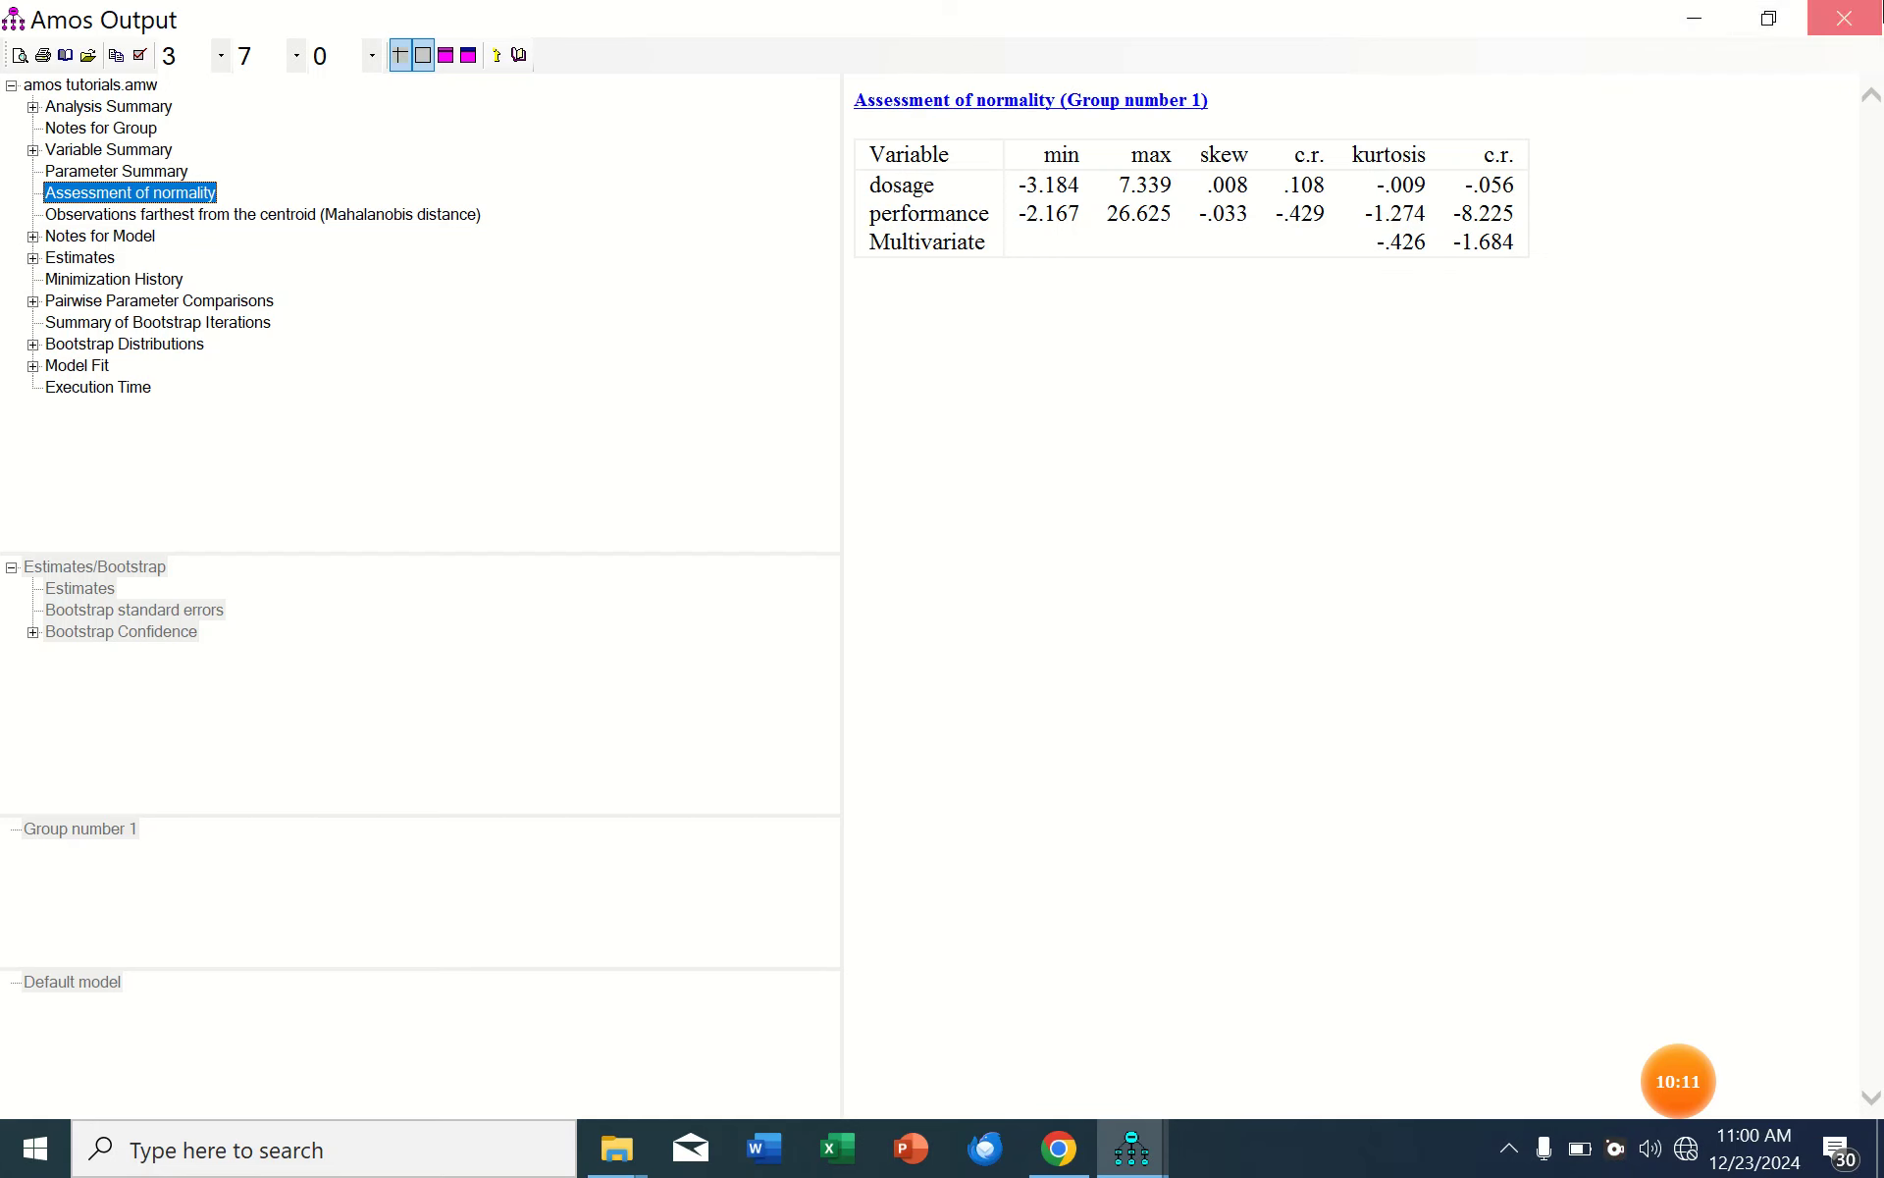
{"action": "left_click", "coordinate": [1844, 19]}
{"action": "mouse_move", "coordinate": [1696, 1085]}
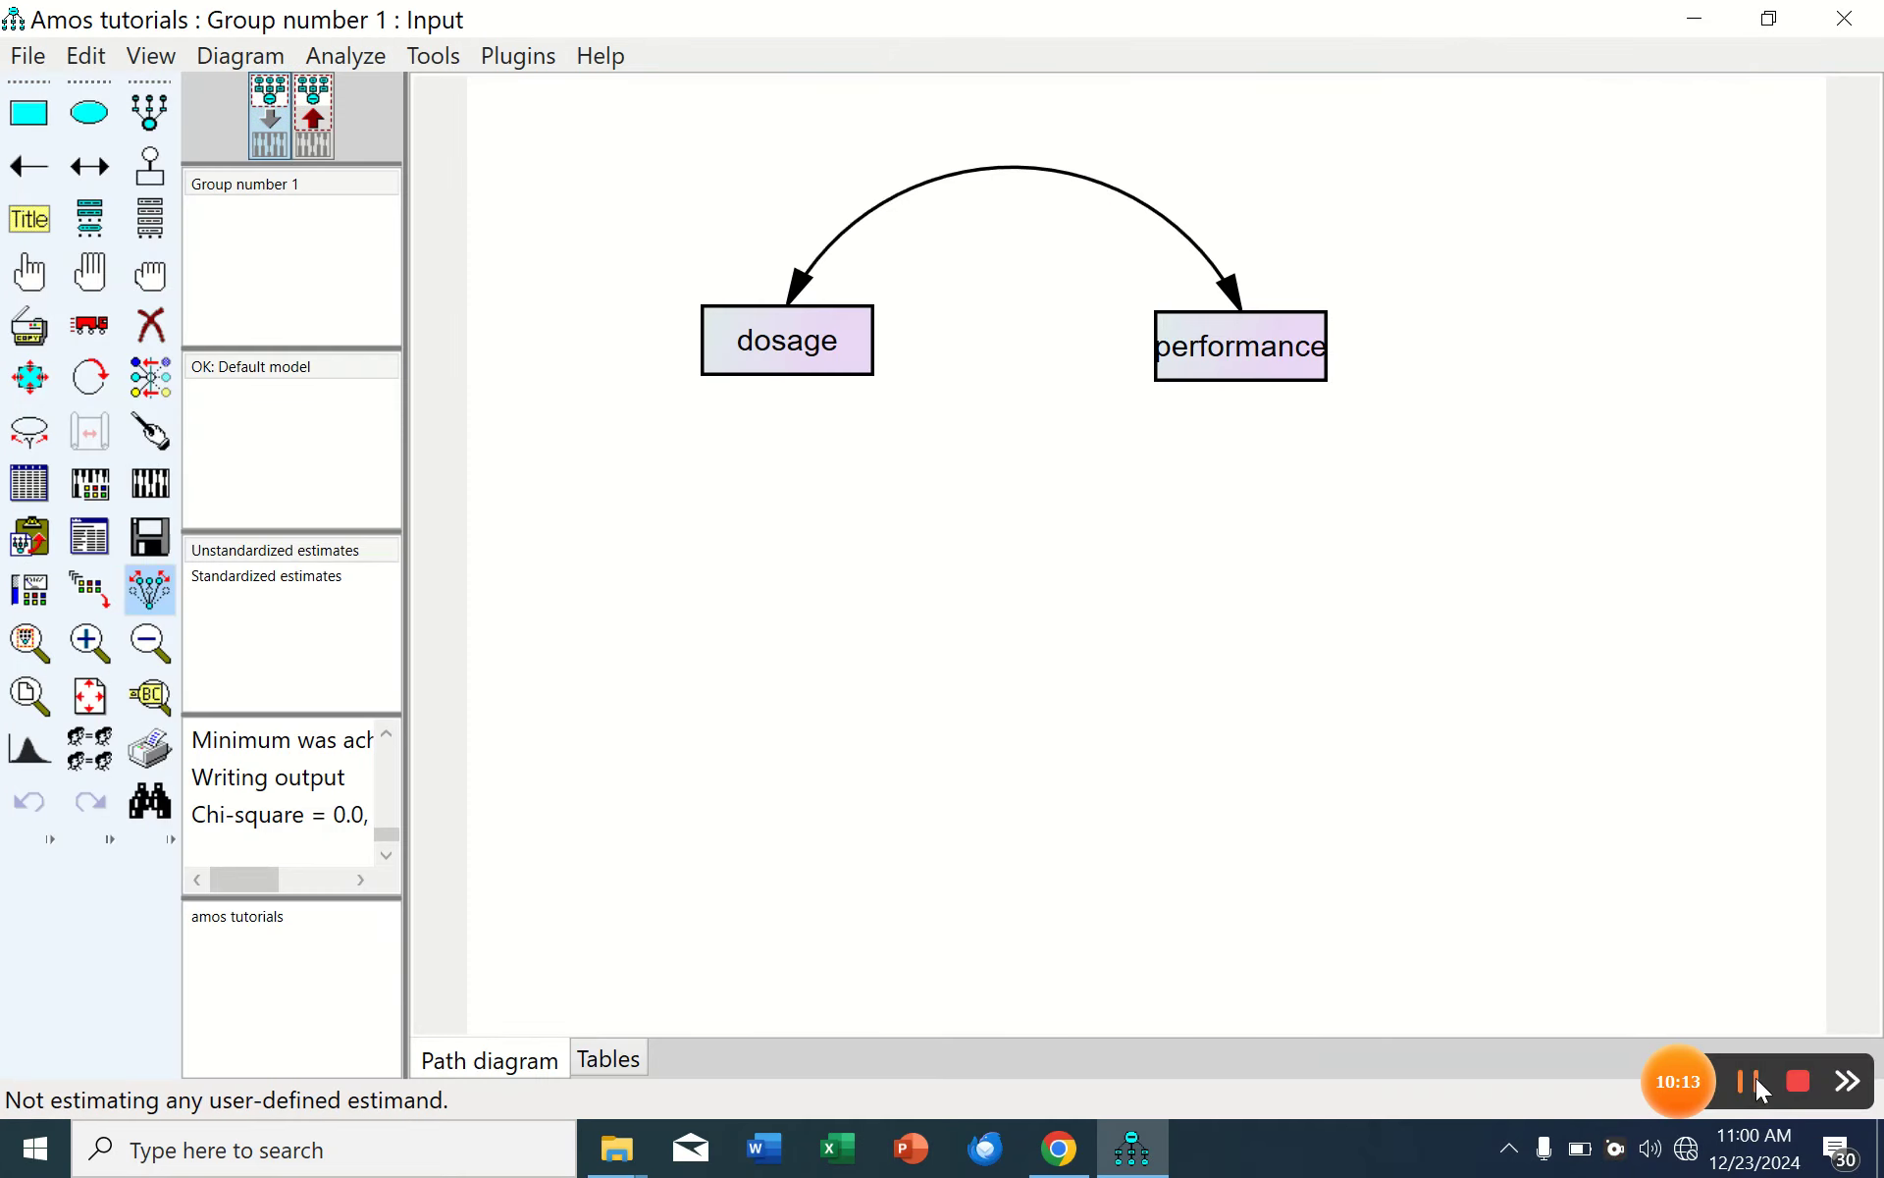